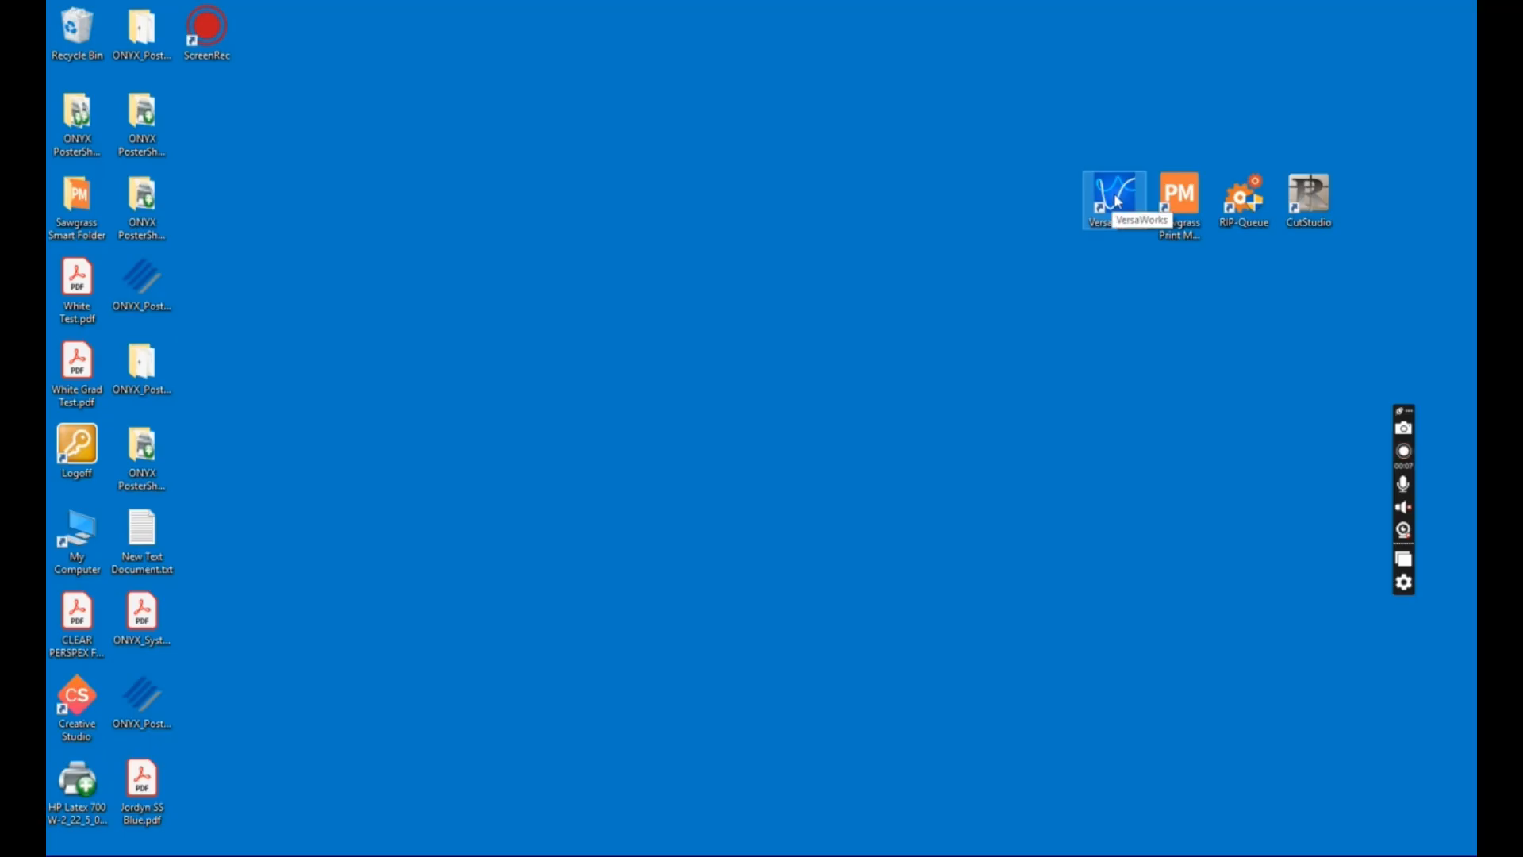
Launch VersaWorks and look through the job queues of the LEF2-200 printer.
{"action": "double_click", "coordinate": [1121, 188]}
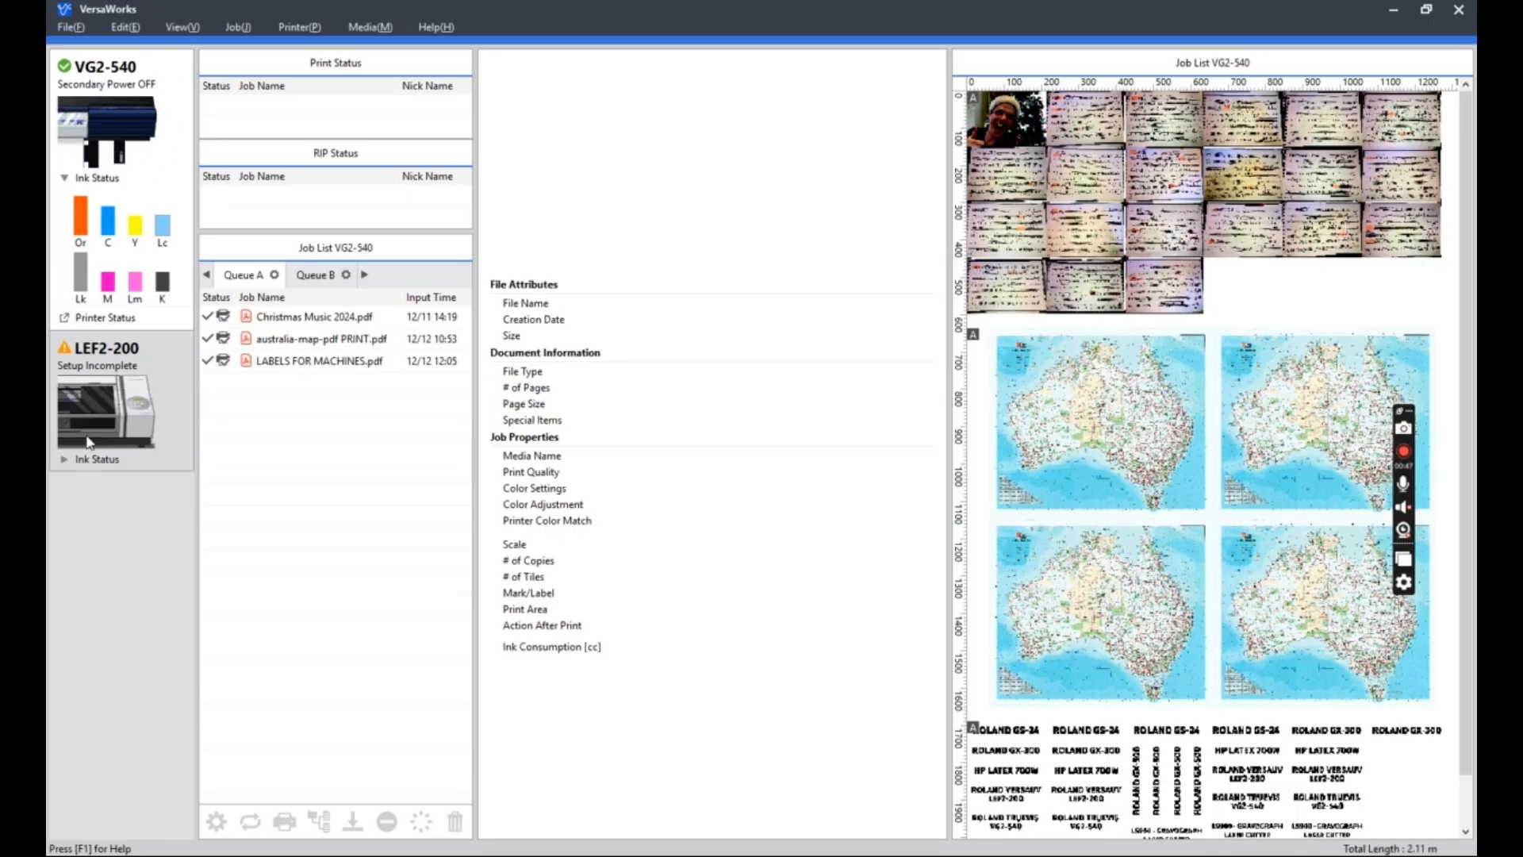
{"action": "left_click", "coordinate": [129, 377]}
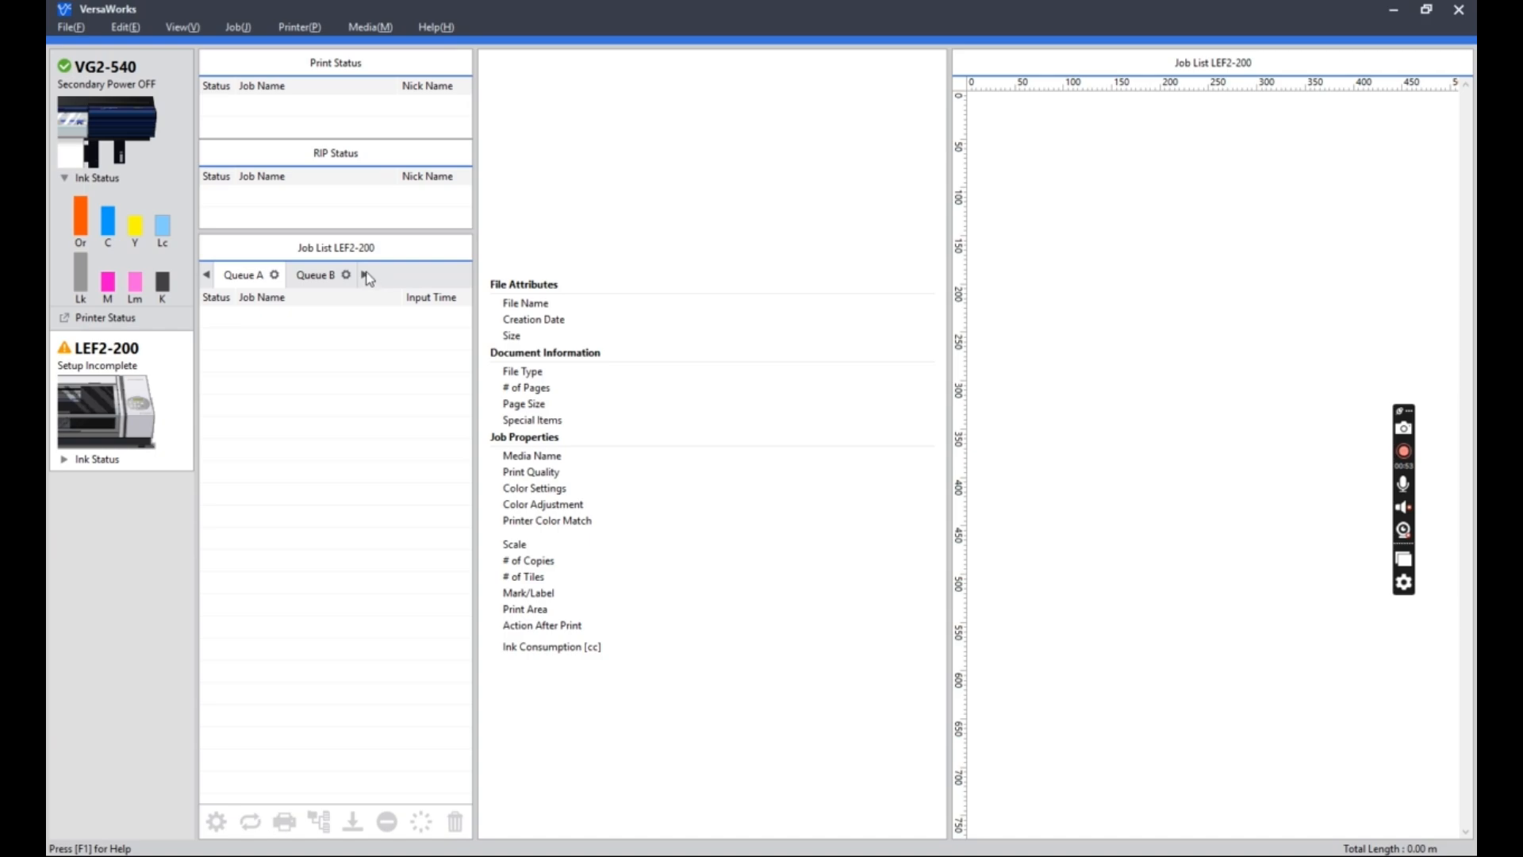
{"action": "left_click", "coordinate": [365, 275]}
{"action": "left_click", "coordinate": [365, 275]}
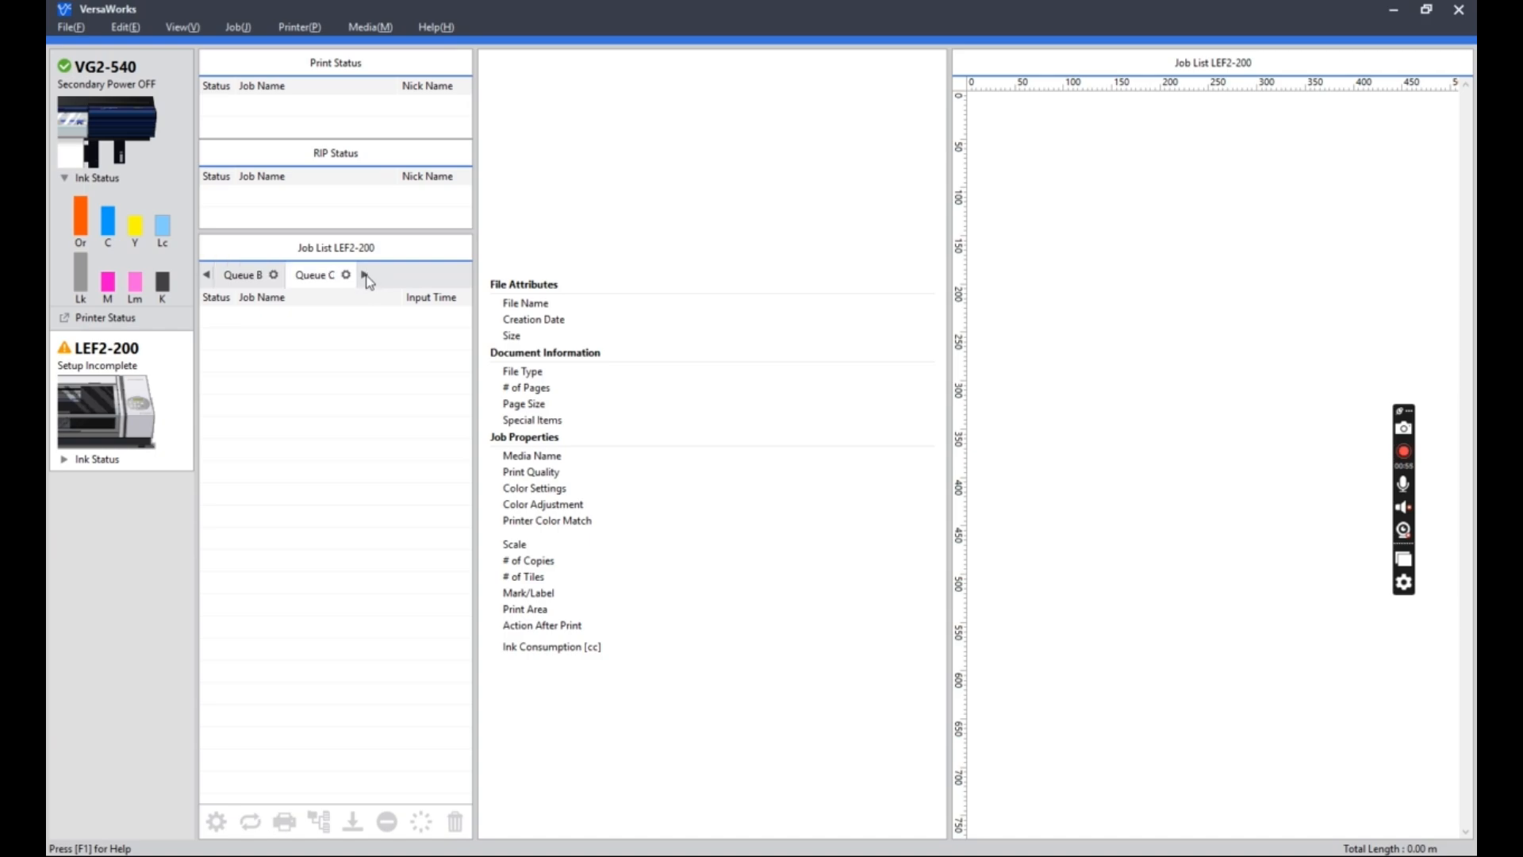
{"action": "left_click", "coordinate": [365, 275]}
{"action": "left_click", "coordinate": [365, 275]}
Switch to the VG2-540 printer and cycle through its job queues back to Queue A.
{"action": "left_click", "coordinate": [101, 111]}
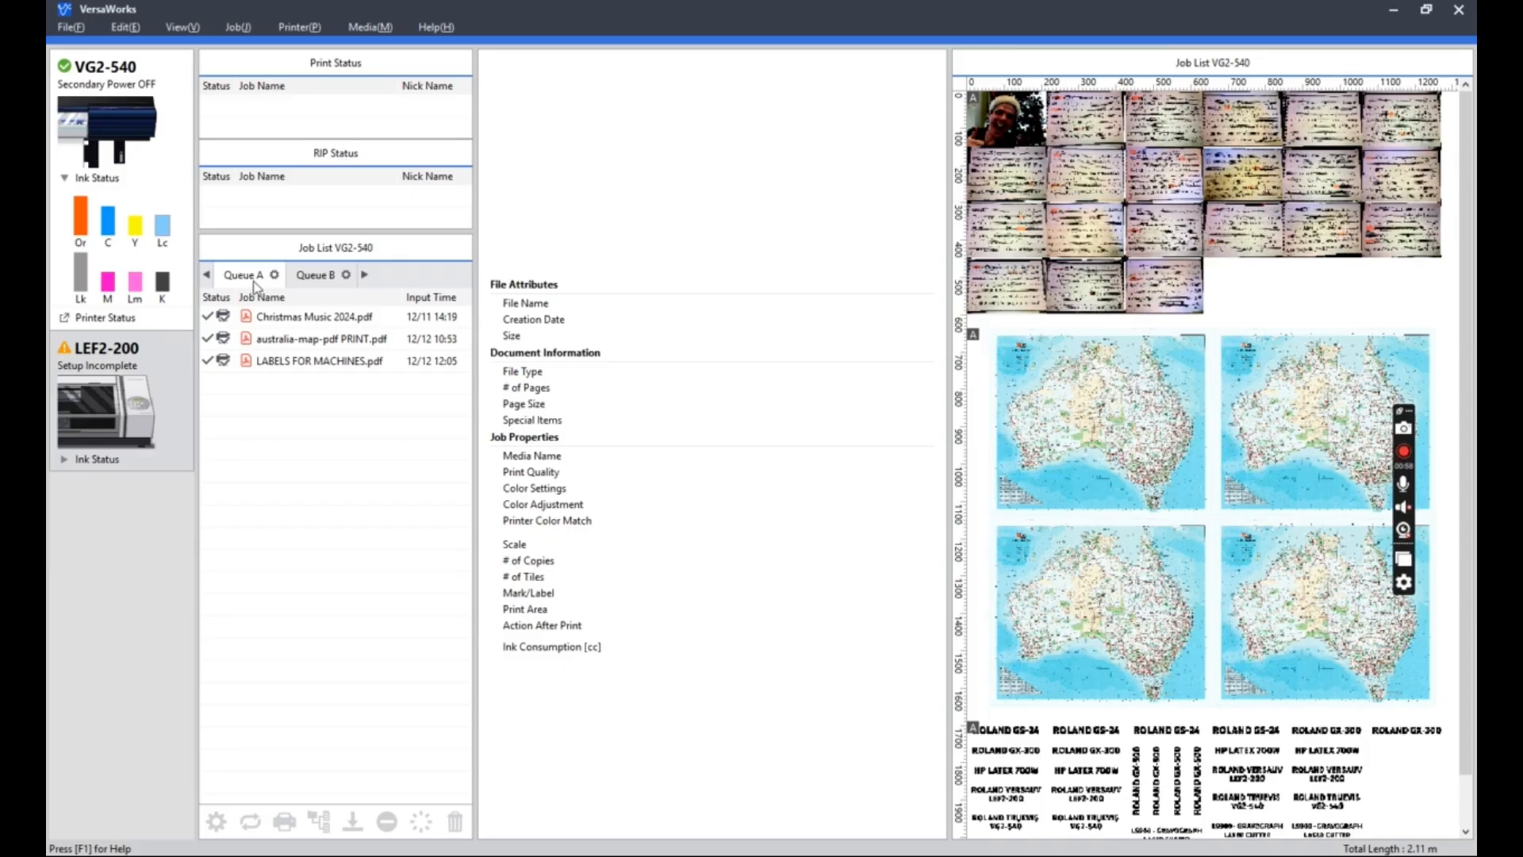
{"action": "left_click", "coordinate": [330, 278]}
{"action": "left_click", "coordinate": [367, 276]}
{"action": "left_click", "coordinate": [367, 275]}
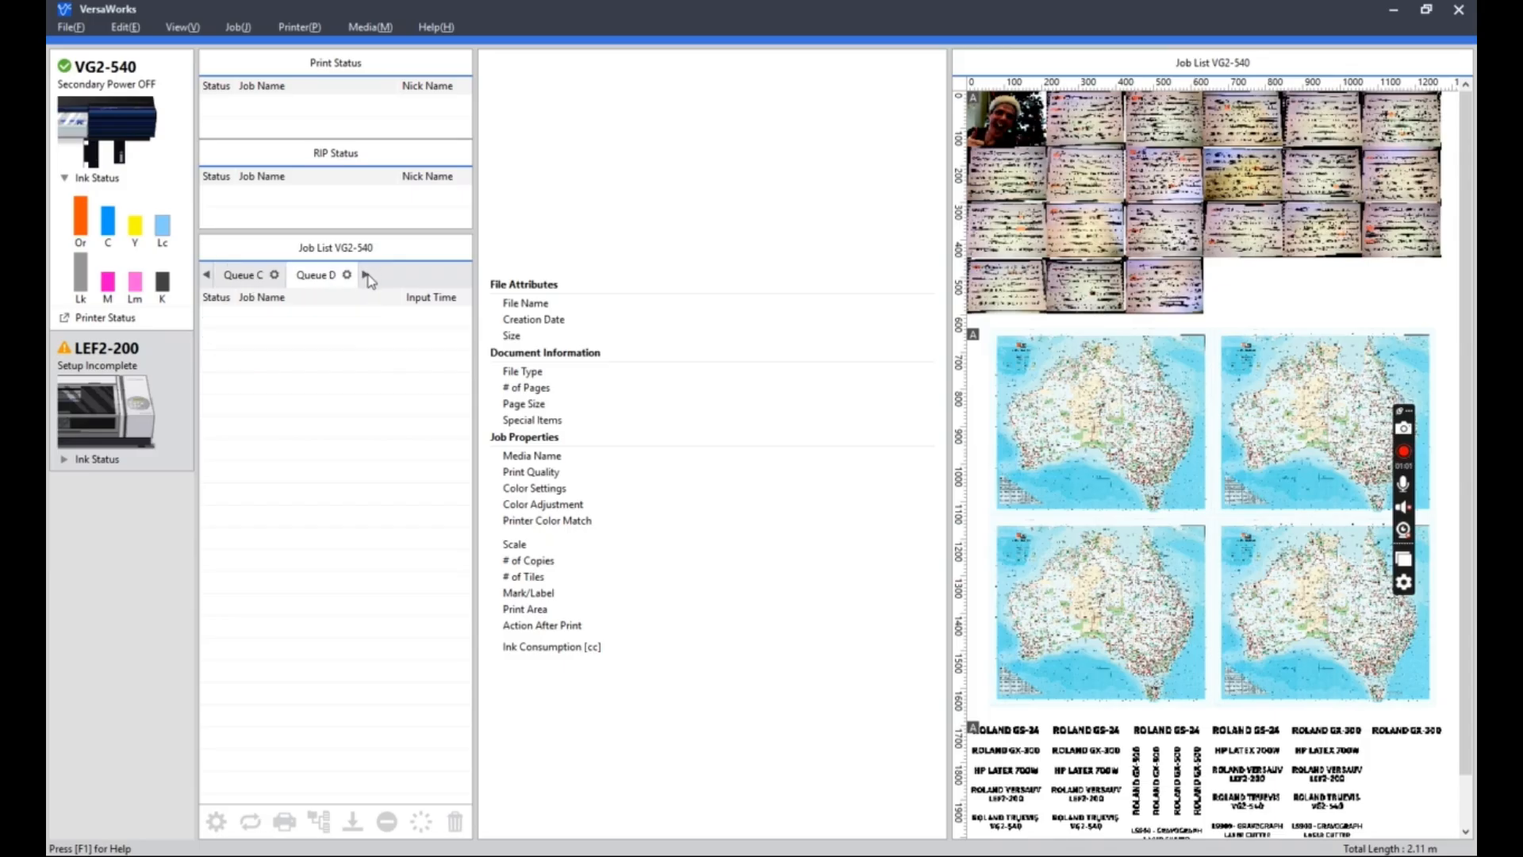
{"action": "left_click", "coordinate": [367, 275]}
Review the details of the Christmas Music 2024, australia-map and LABELS FOR MACHINES jobs in Queue A, leaving none selected.
{"action": "left_click", "coordinate": [253, 317]}
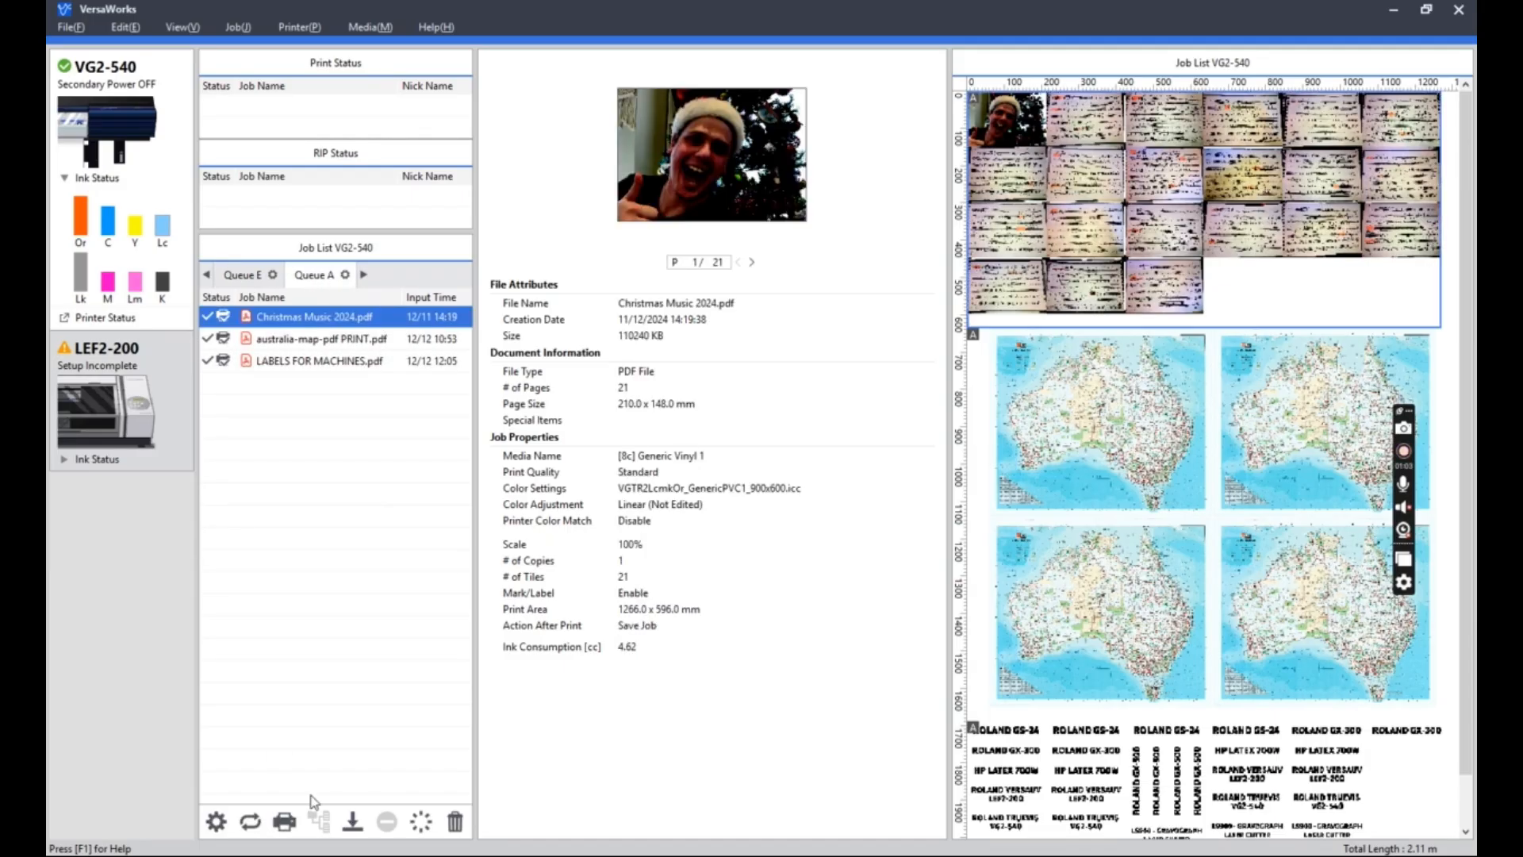
{"action": "left_click", "coordinate": [389, 338]}
{"action": "left_click", "coordinate": [374, 361]}
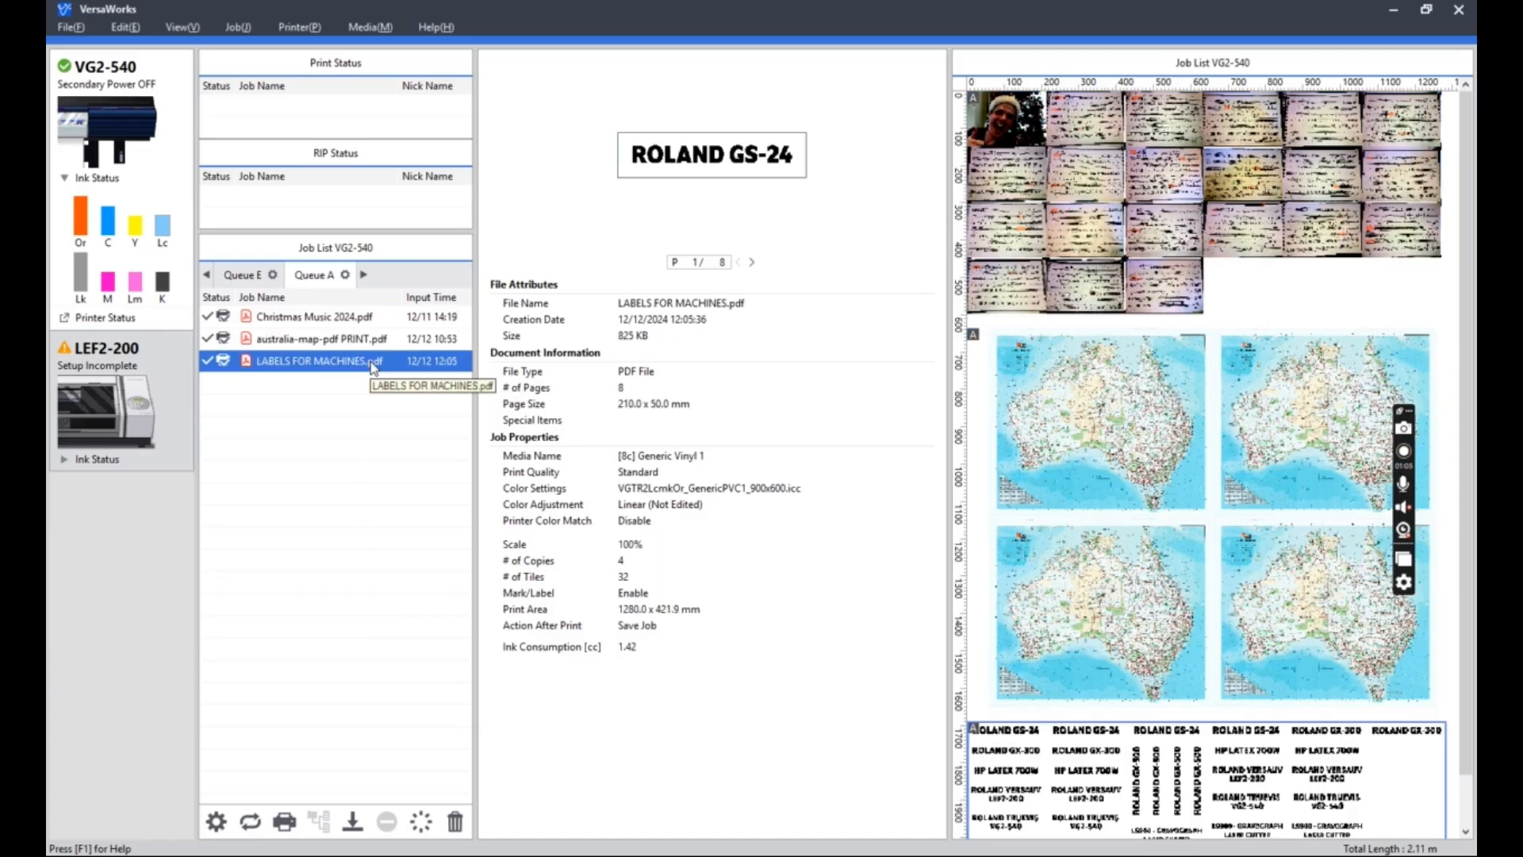
{"action": "left_click", "coordinate": [358, 484]}
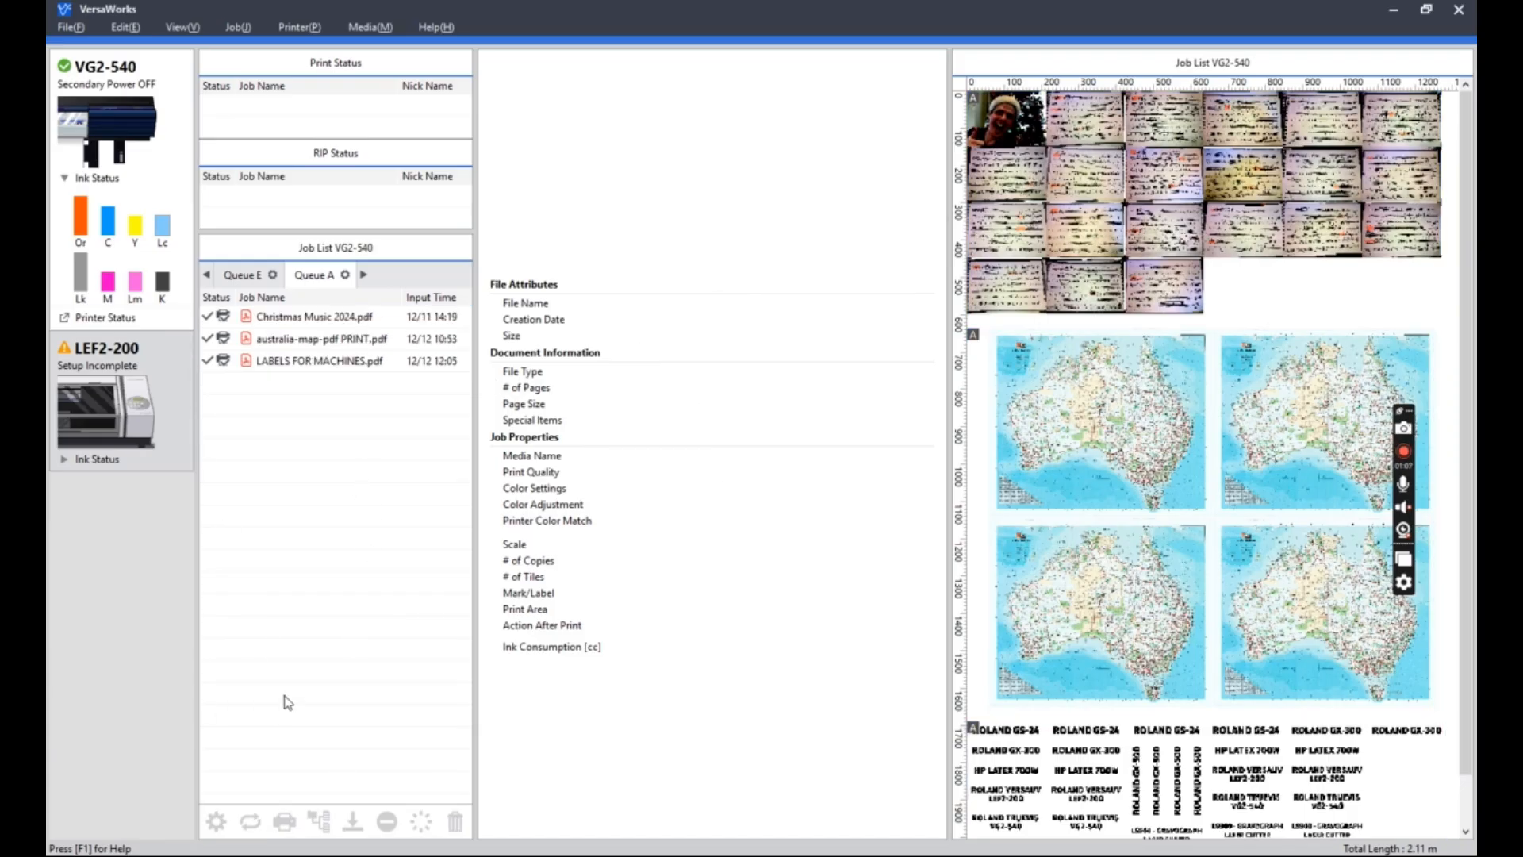
Add the file Class of 2022.pdf from the VU signage folder to Queue A.
{"action": "left_click", "coordinate": [74, 27]}
{"action": "mouse_move", "coordinate": [119, 46]}
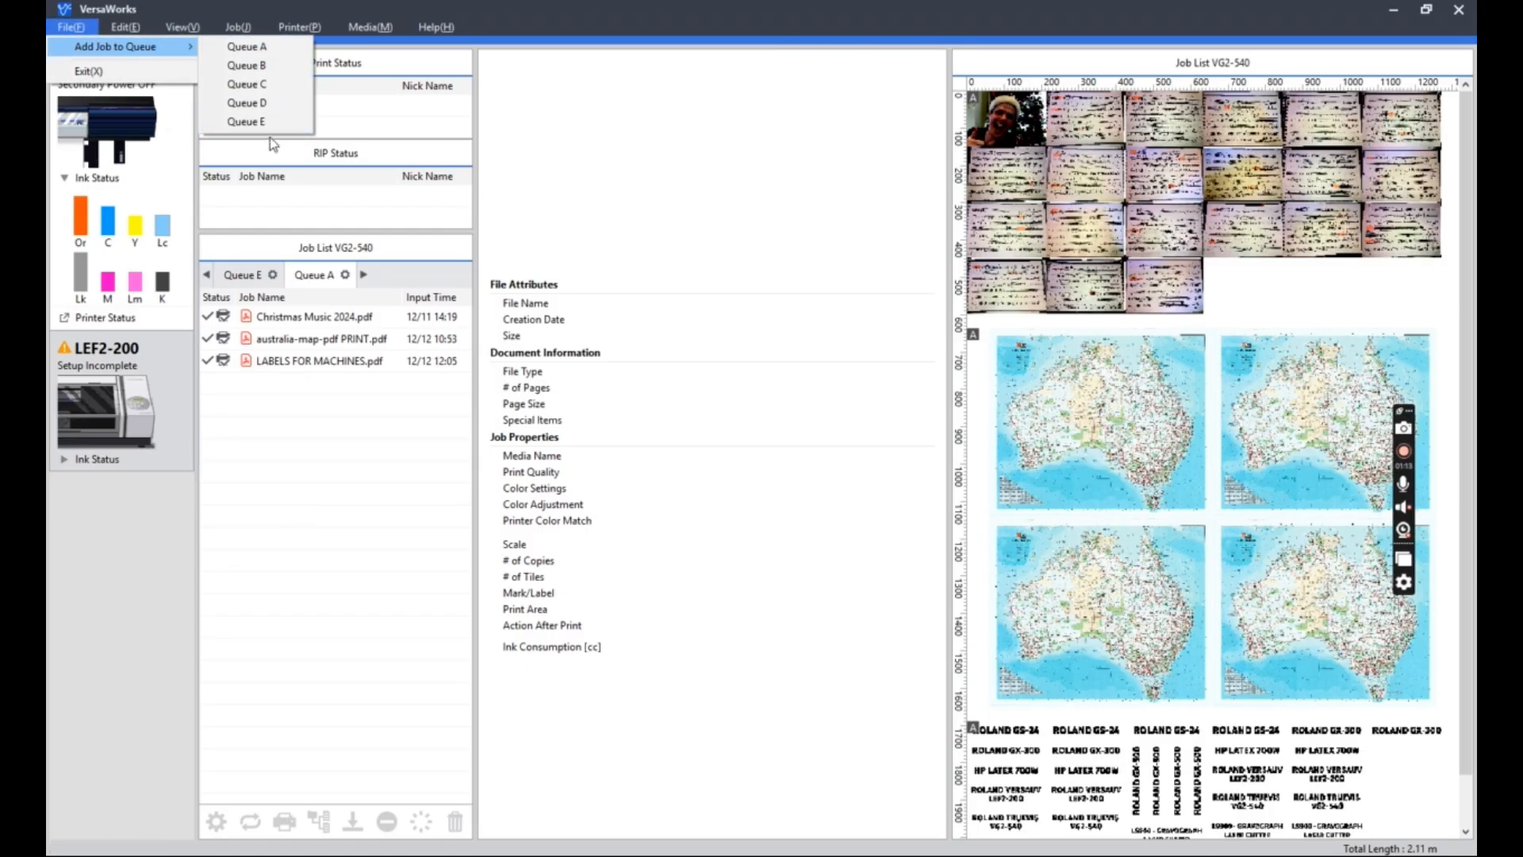
{"action": "left_click", "coordinate": [300, 51]}
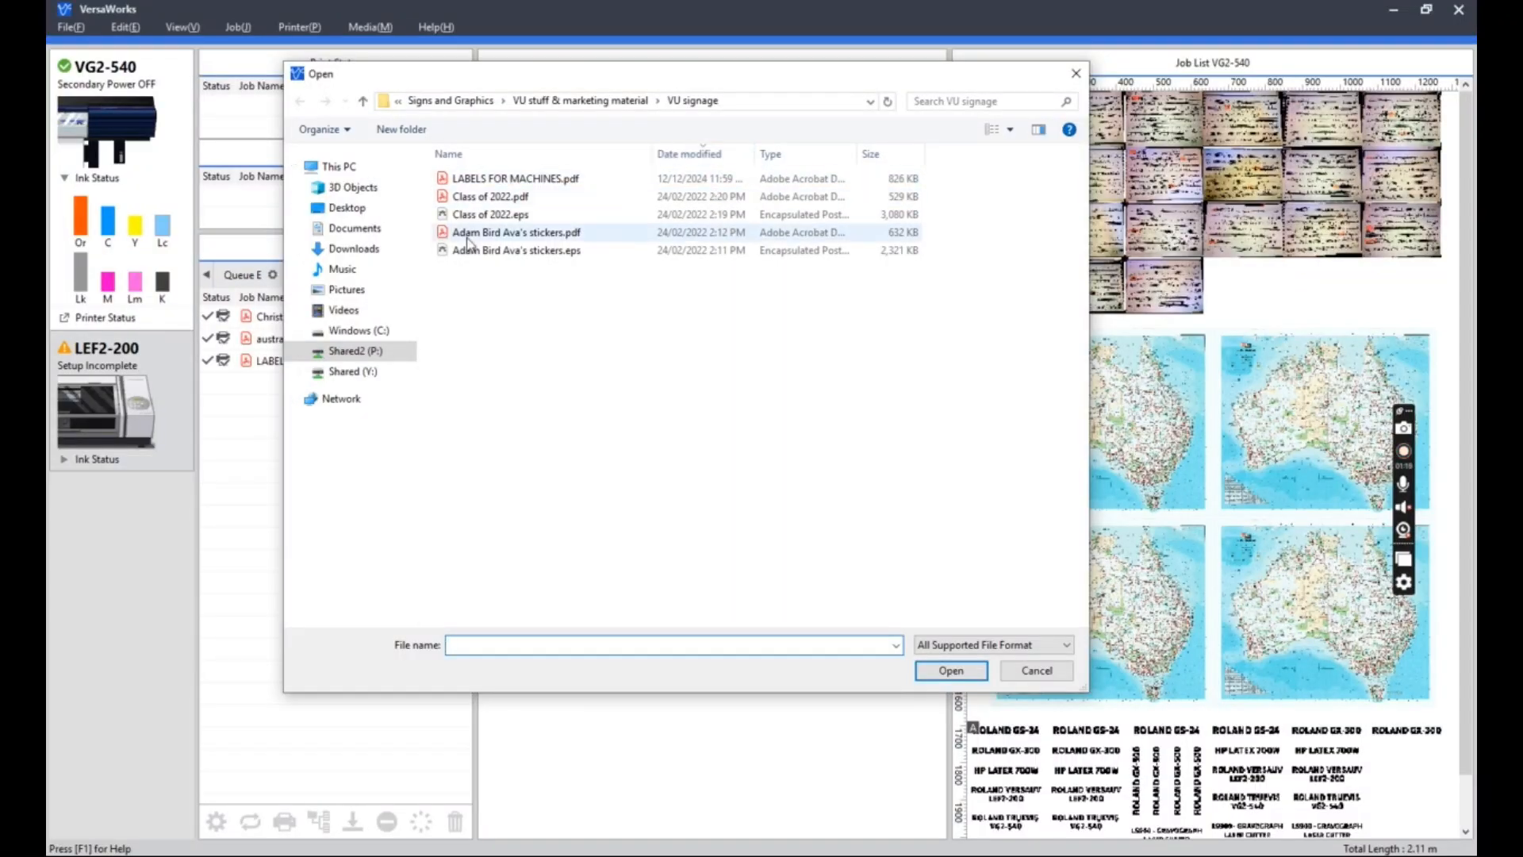
{"action": "left_click", "coordinate": [530, 204]}
{"action": "left_click", "coordinate": [951, 671]}
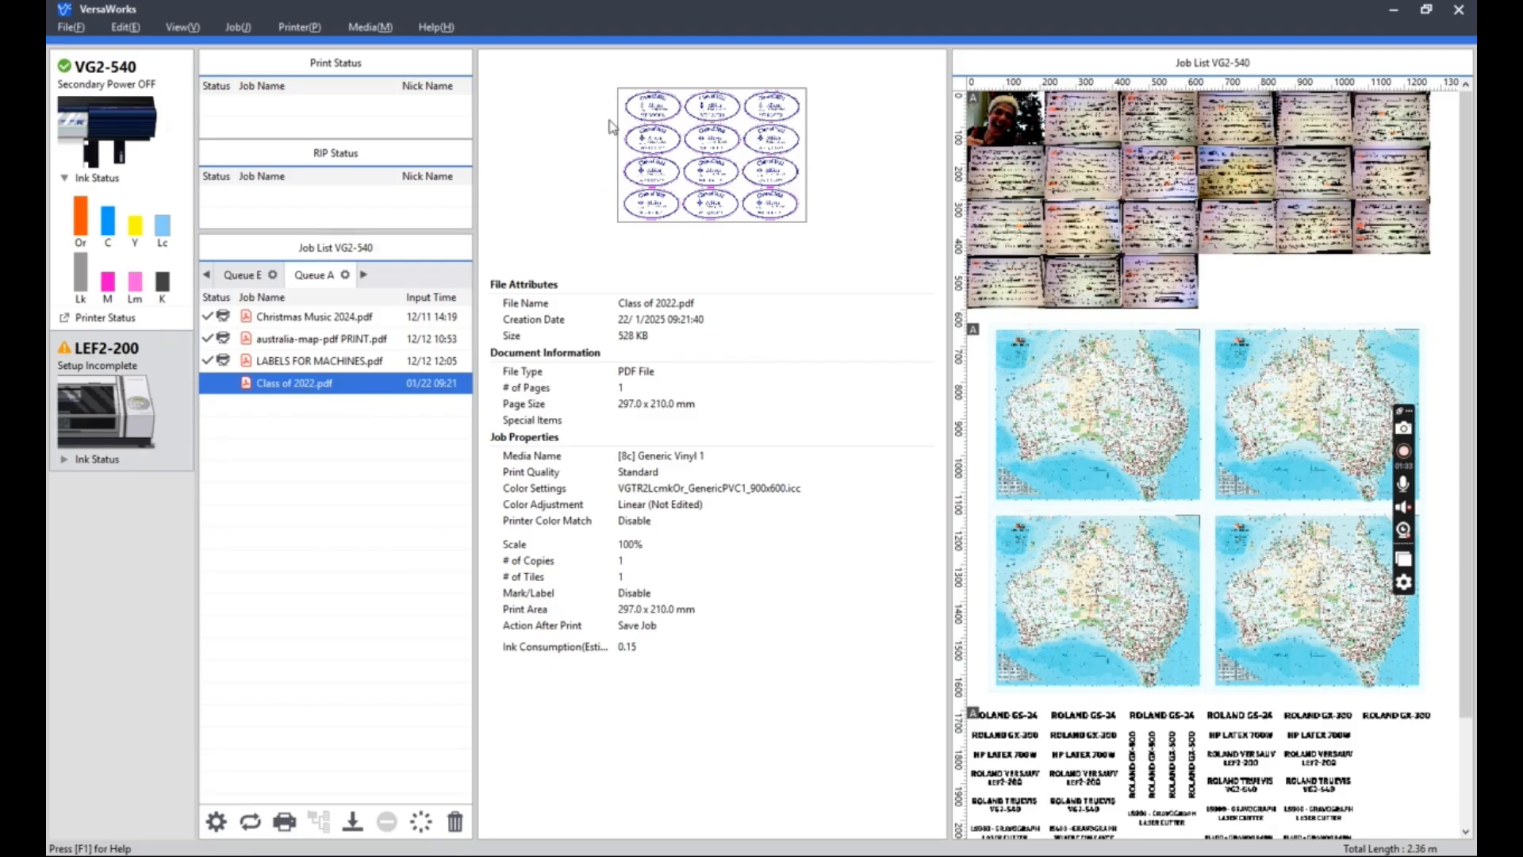
Open the job settings of Class of 2022.pdf and get the media width from the printer.
{"action": "left_click", "coordinate": [215, 823]}
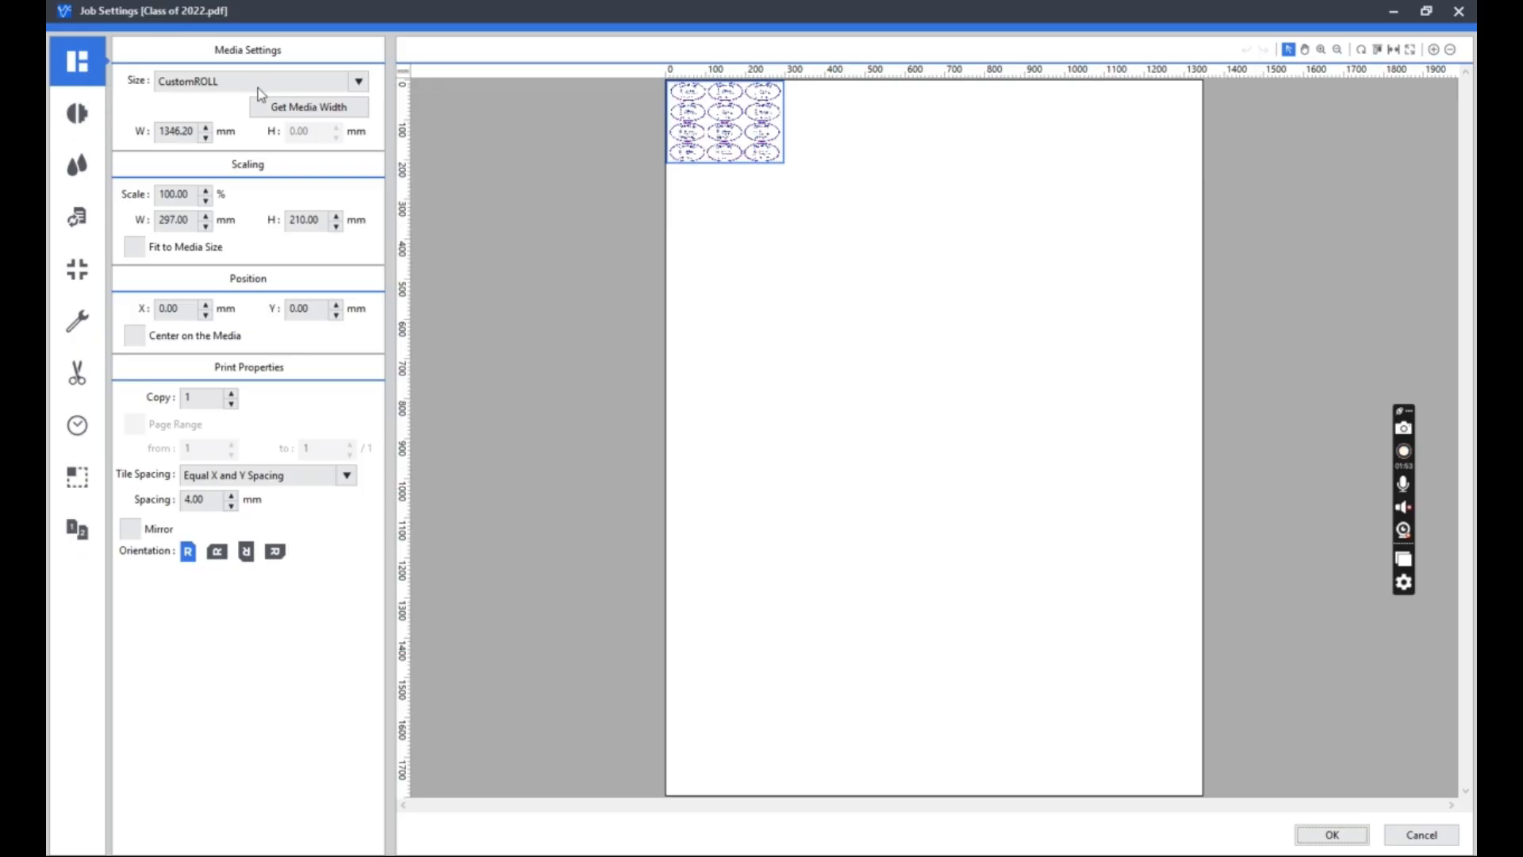
{"action": "left_click", "coordinate": [287, 110]}
Try enlarging the artwork by raising its width to 349 mm and further increasing its scale percentage.
{"action": "left_click", "coordinate": [199, 219]}
{"action": "left_click_drag", "start_coordinate": [198, 219], "coordinate": [150, 228]}
{"action": "scroll", "coordinate": [189, 220], "scroll_direction": "up", "scroll_amount": 20}
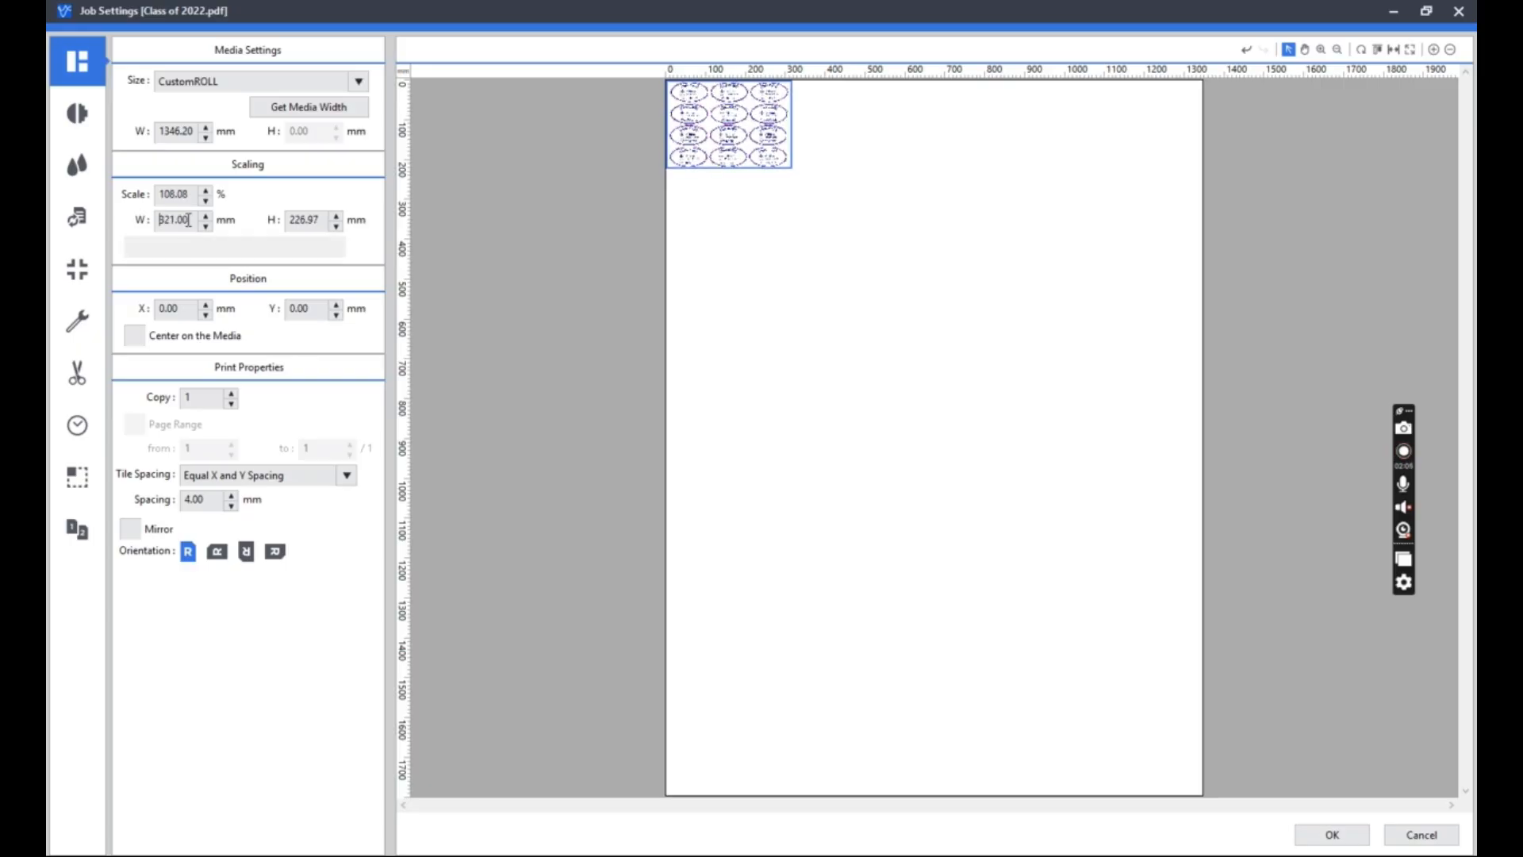
{"action": "scroll", "coordinate": [189, 220], "scroll_direction": "up", "scroll_amount": 20}
{"action": "left_click_drag", "start_coordinate": [190, 194], "coordinate": [150, 191]}
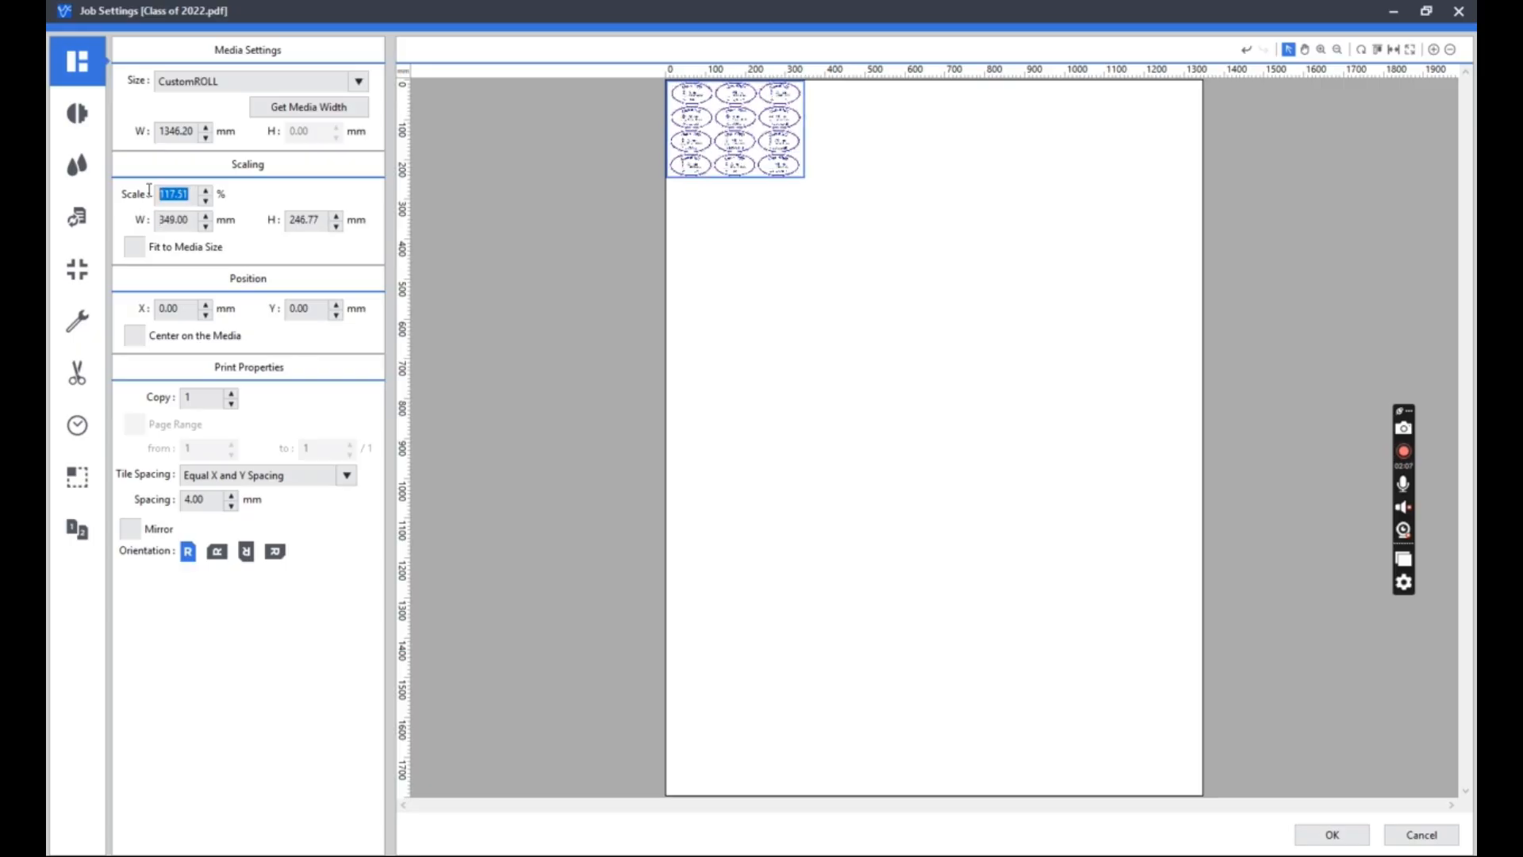
{"action": "scroll", "coordinate": [171, 197], "scroll_direction": "up", "scroll_amount": 20}
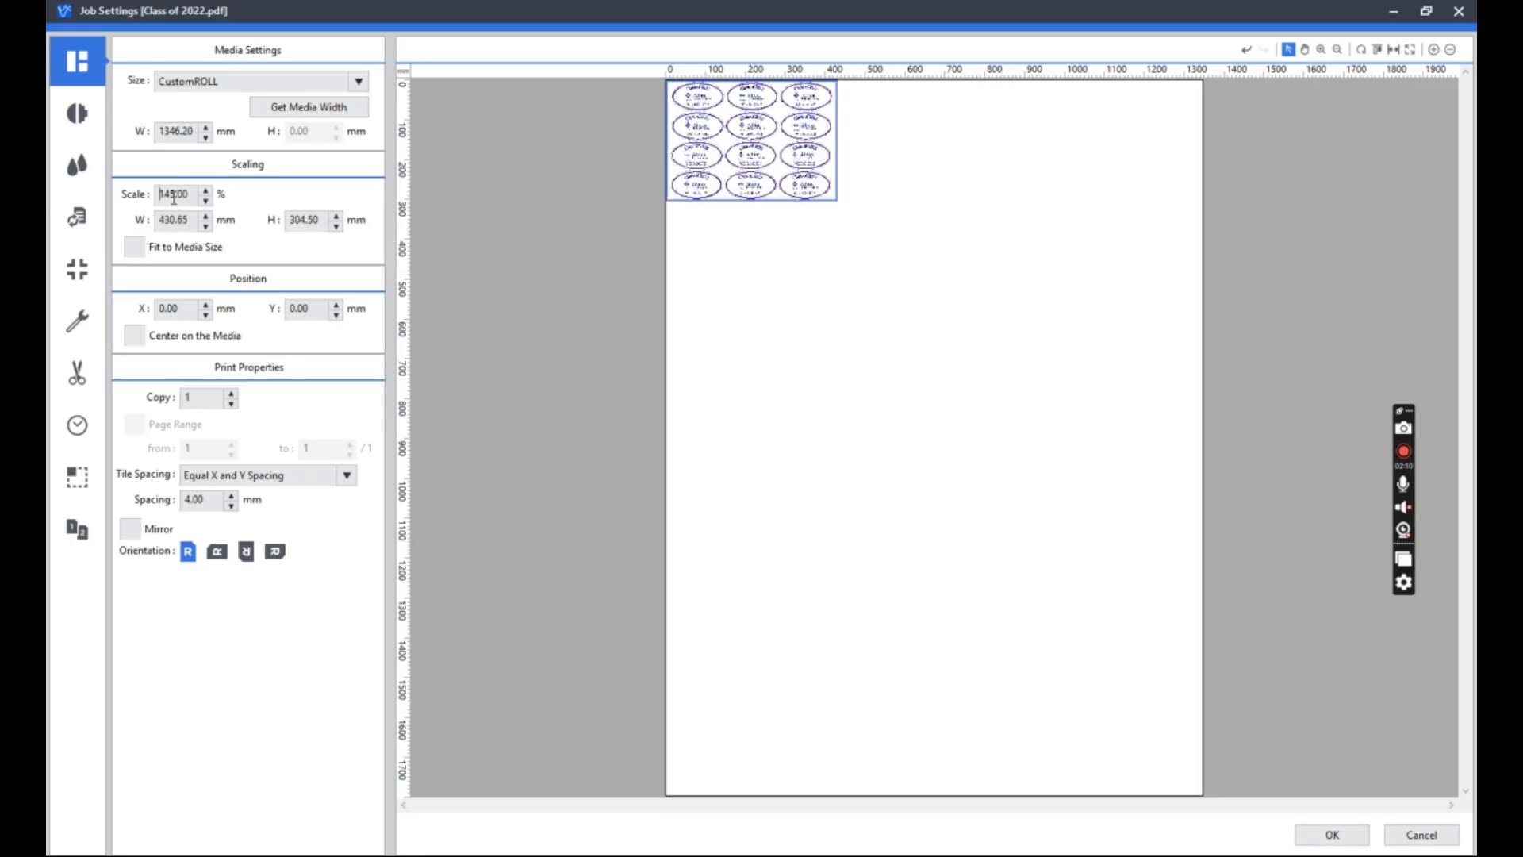
{"action": "scroll", "coordinate": [174, 199], "scroll_direction": "down", "scroll_amount": 14}
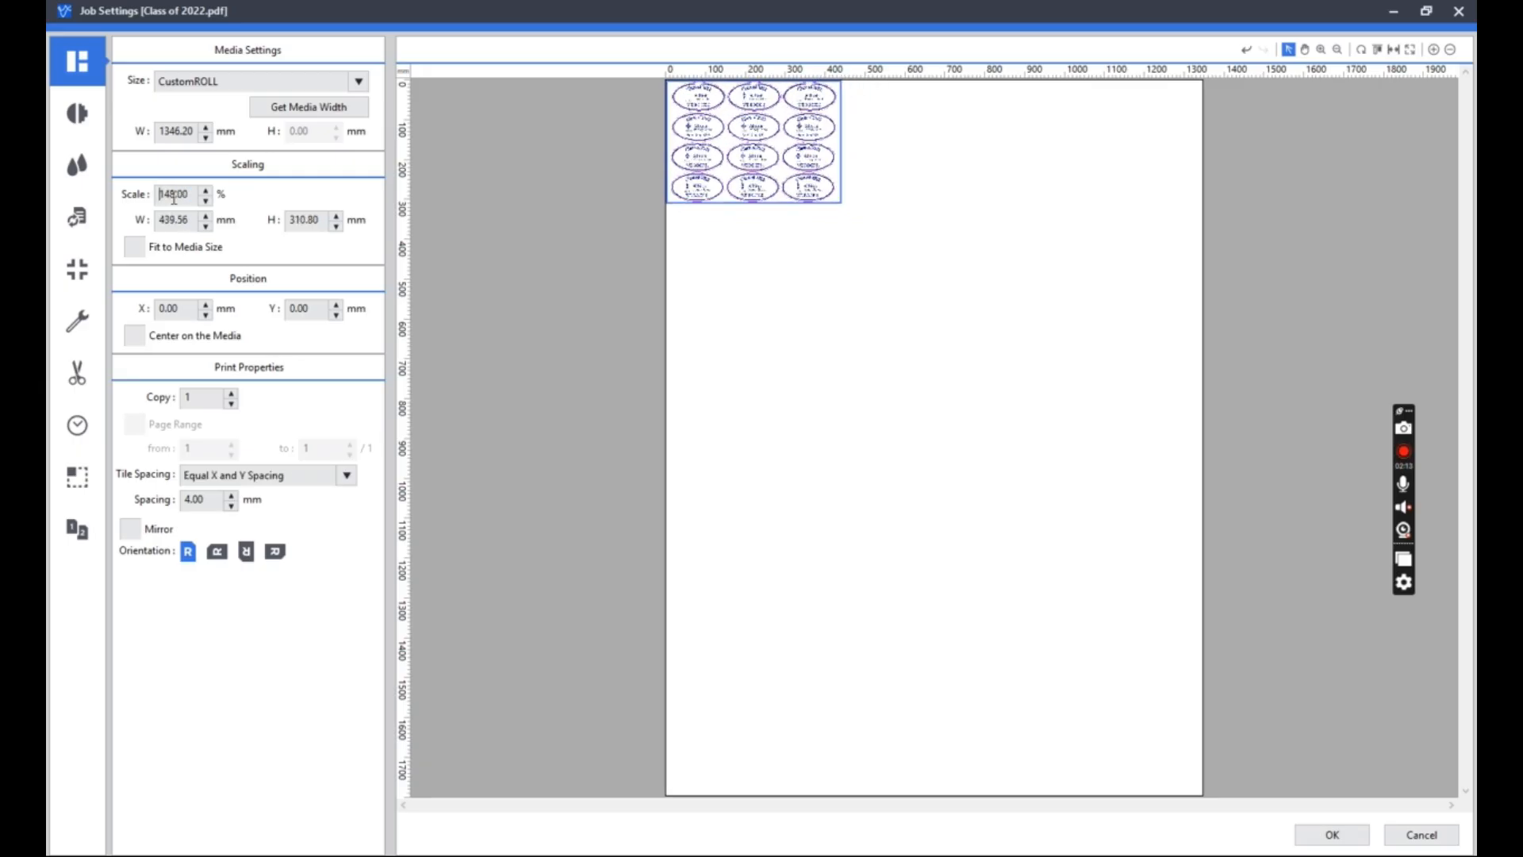
Reset the artwork's scale to 100% and try the Fit to Media Size option, leaving it off.
{"action": "left_click_drag", "start_coordinate": [189, 198], "coordinate": [136, 197]}
{"action": "type", "text": "100"}
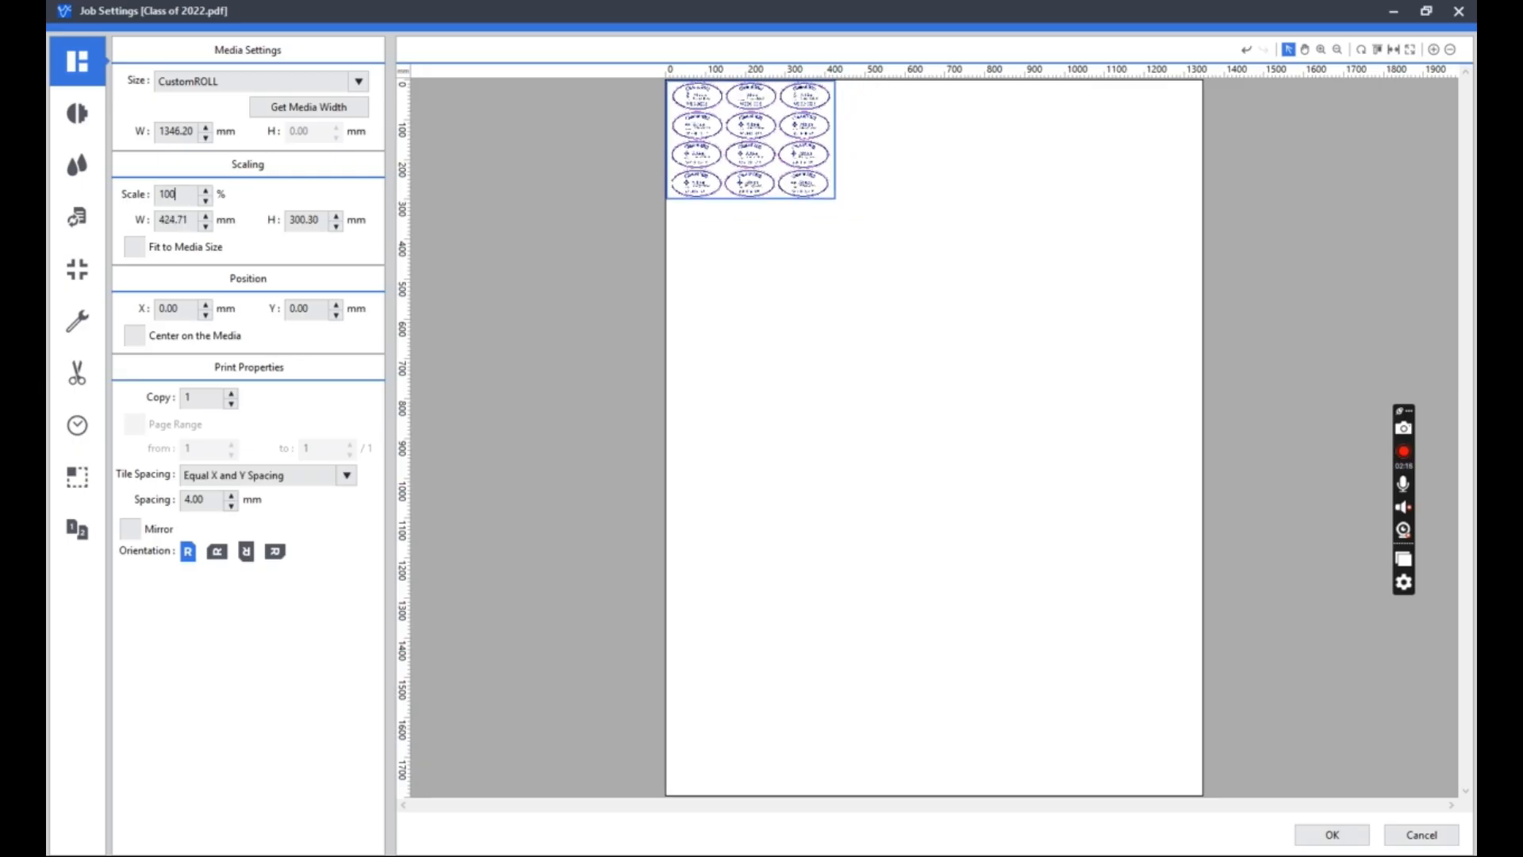
{"action": "key", "text": "Return"}
{"action": "left_click", "coordinate": [137, 247]}
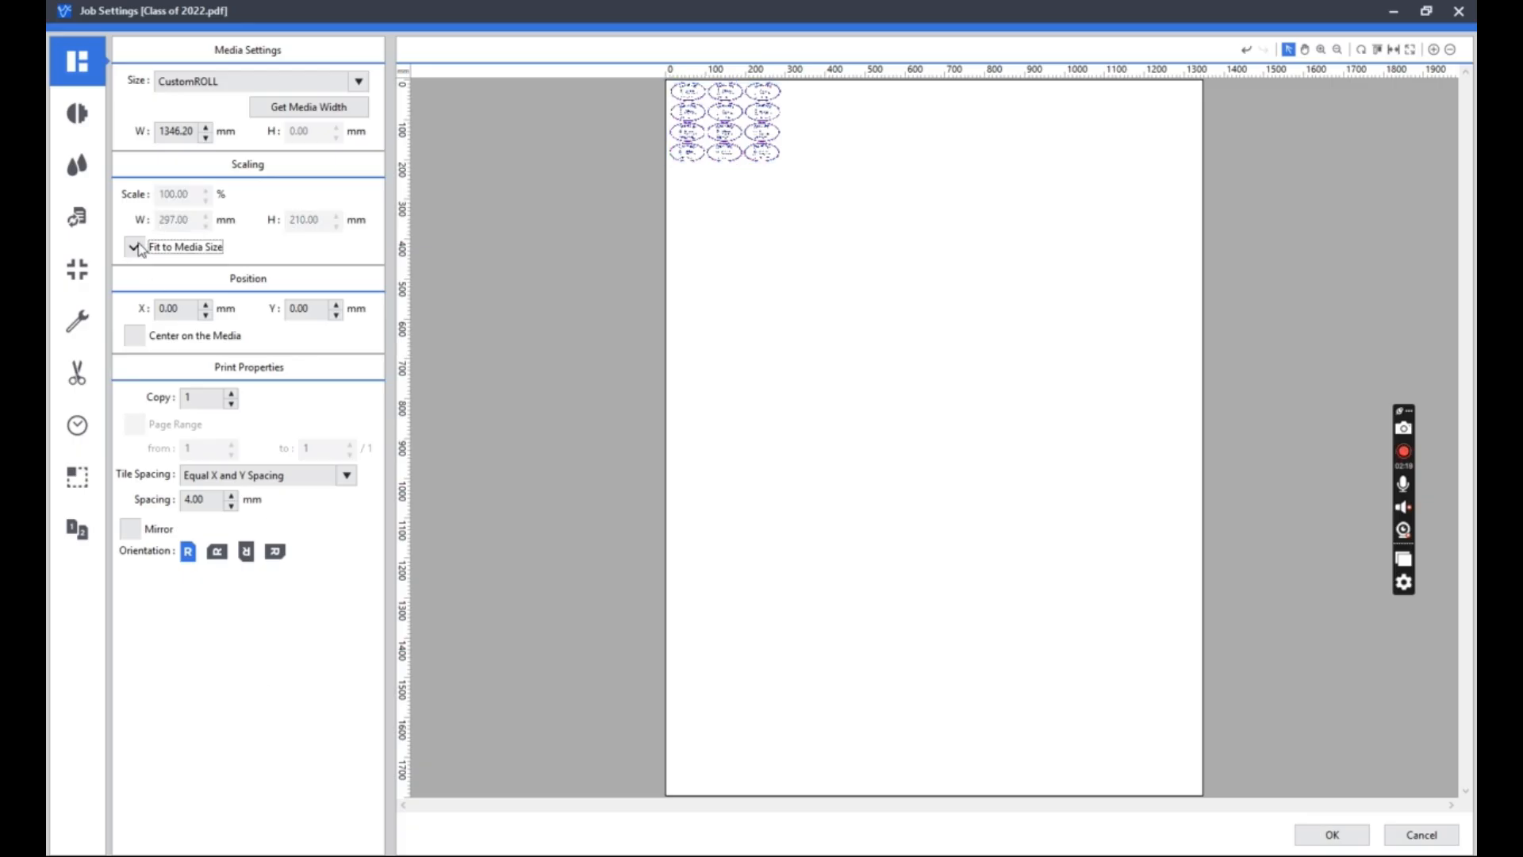
{"action": "left_click", "coordinate": [136, 247]}
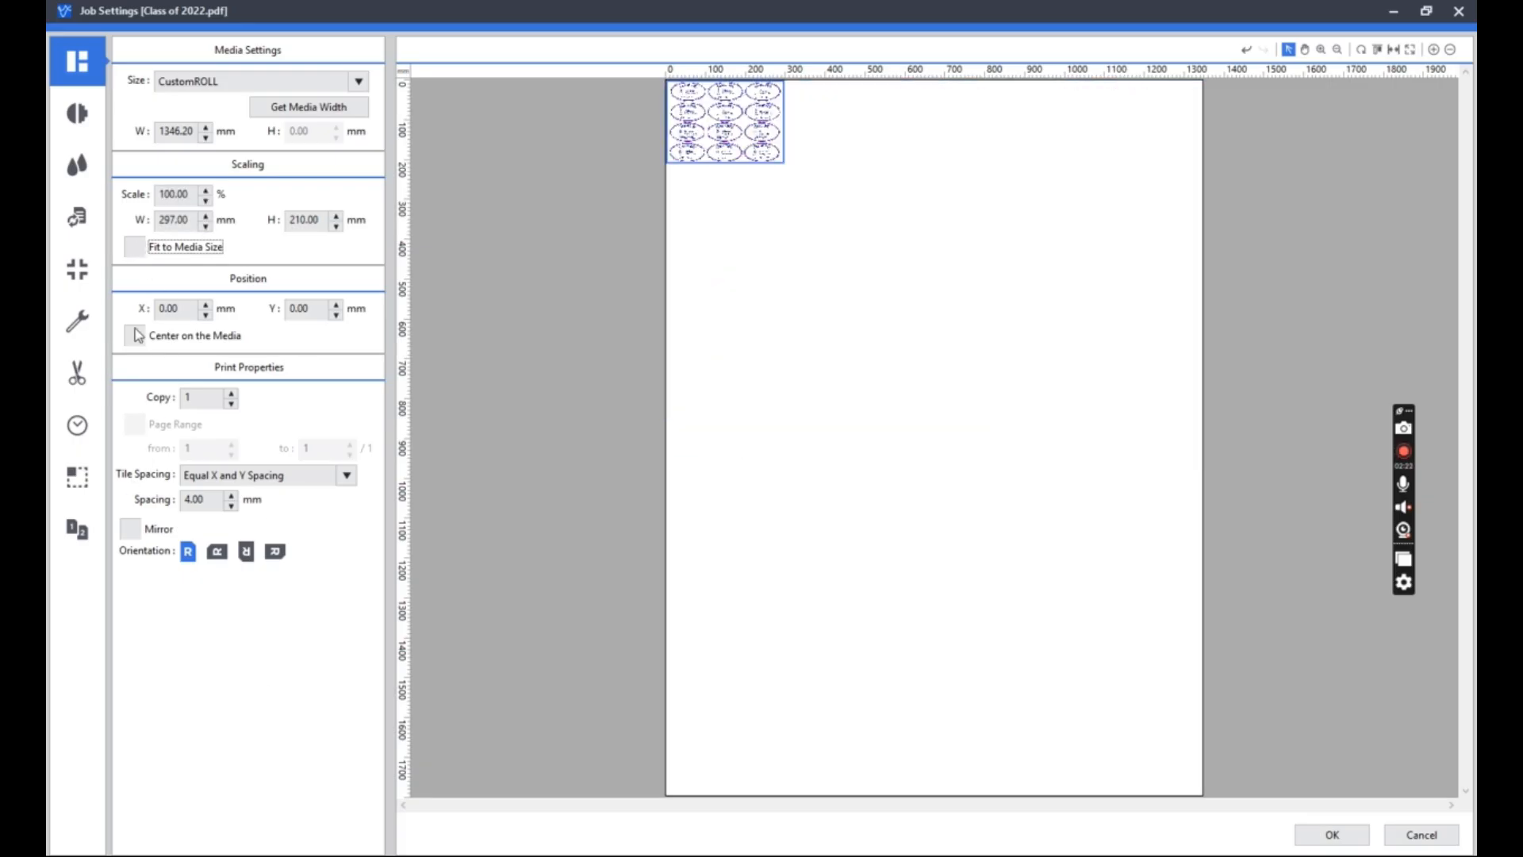
Position the artwork on the media at X 50 mm and Y 500 mm.
{"action": "key", "text": "Tab"}
{"action": "type", "text": "50"}
{"action": "key", "text": "Tab"}
{"action": "type", "text": "500"}
{"action": "key", "text": "Tab"}
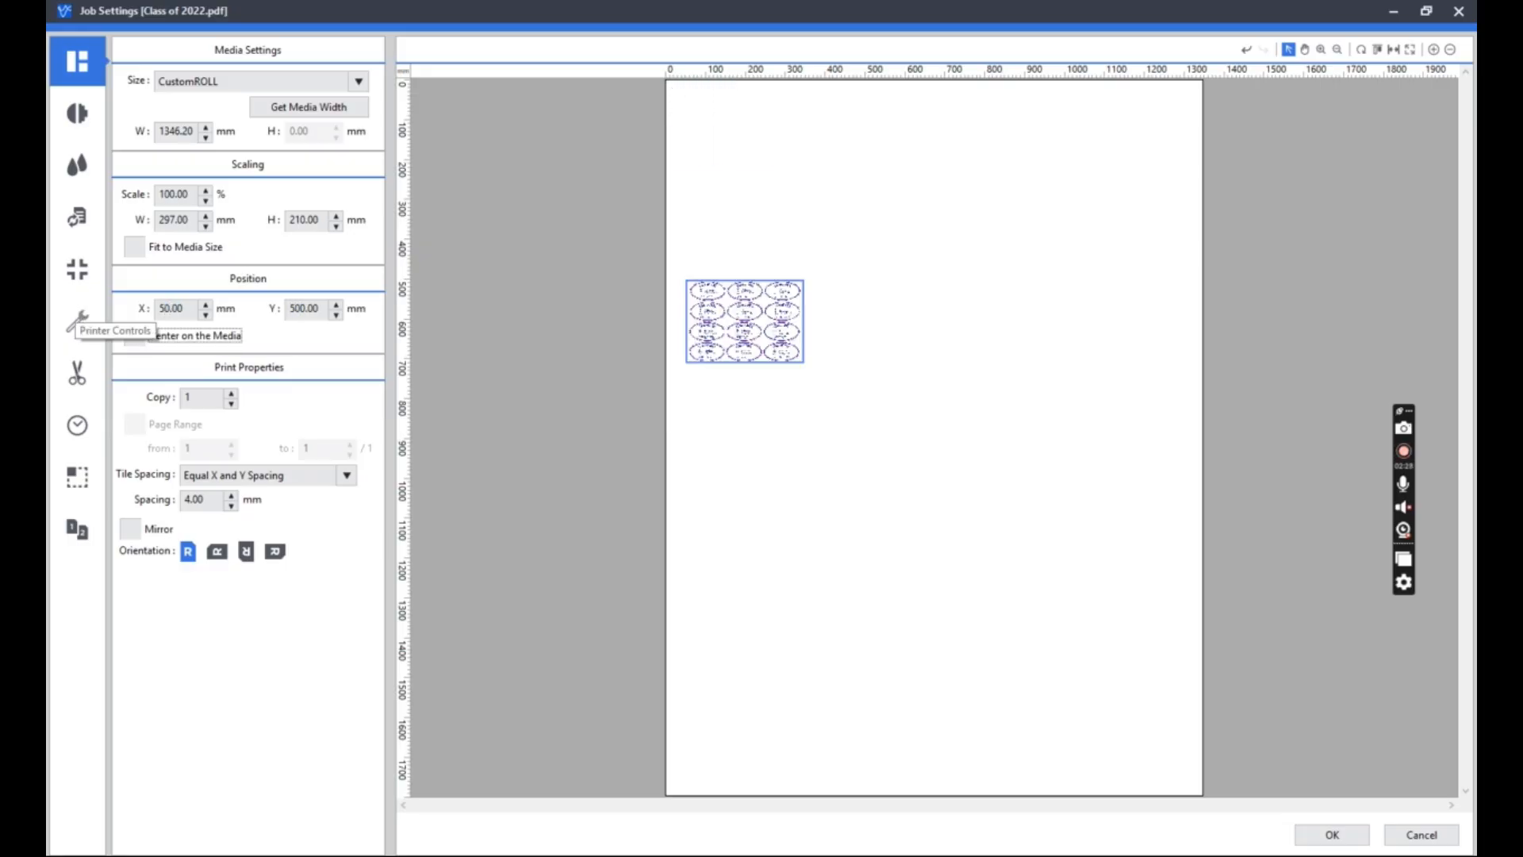
Return the artwork's position on the media to X 0 mm and Y 0 mm.
{"action": "left_click_drag", "start_coordinate": [189, 310], "coordinate": [61, 306]}
{"action": "type", "text": "0"}
{"action": "key", "text": "Tab"}
{"action": "key", "text": "Tab"}
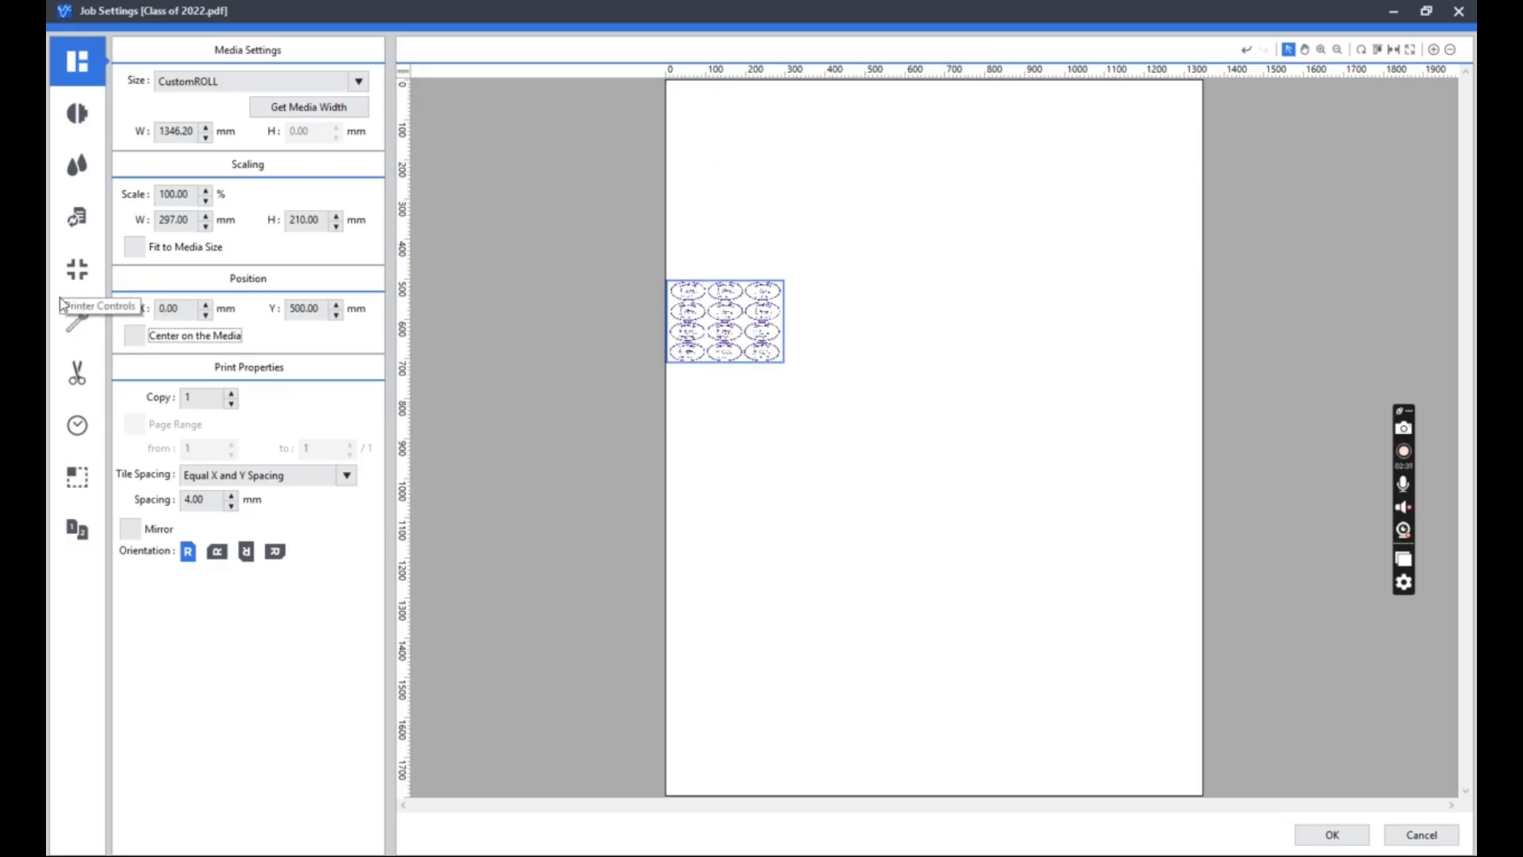
{"action": "key", "text": "shift+Tab"}
{"action": "type", "text": "0"}
{"action": "key", "text": "Tab"}
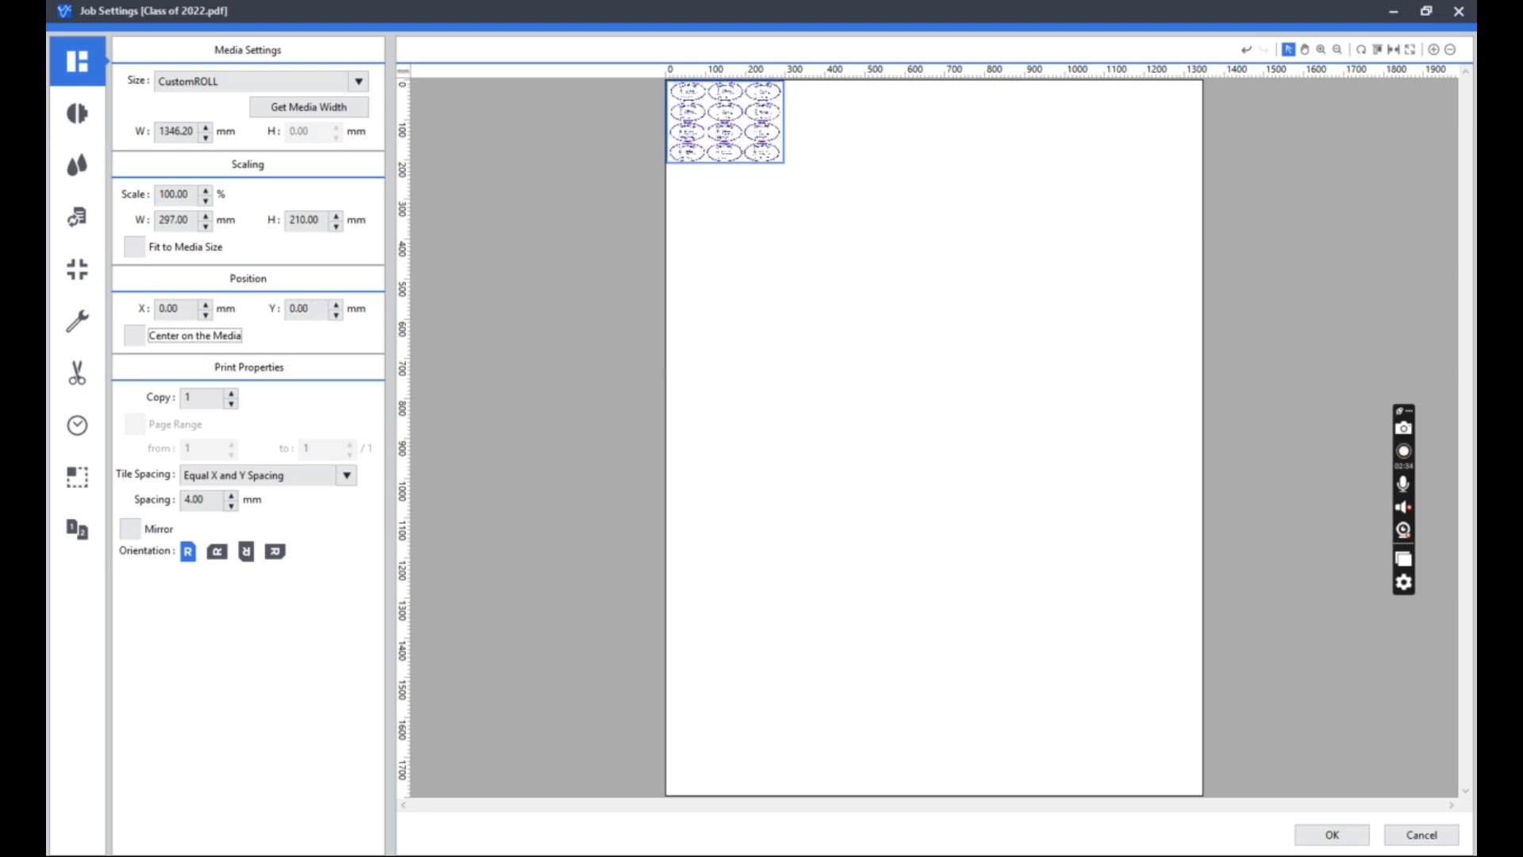
Center the artwork across the width of the media, toggling the option to compare placements.
{"action": "left_click", "coordinate": [136, 338]}
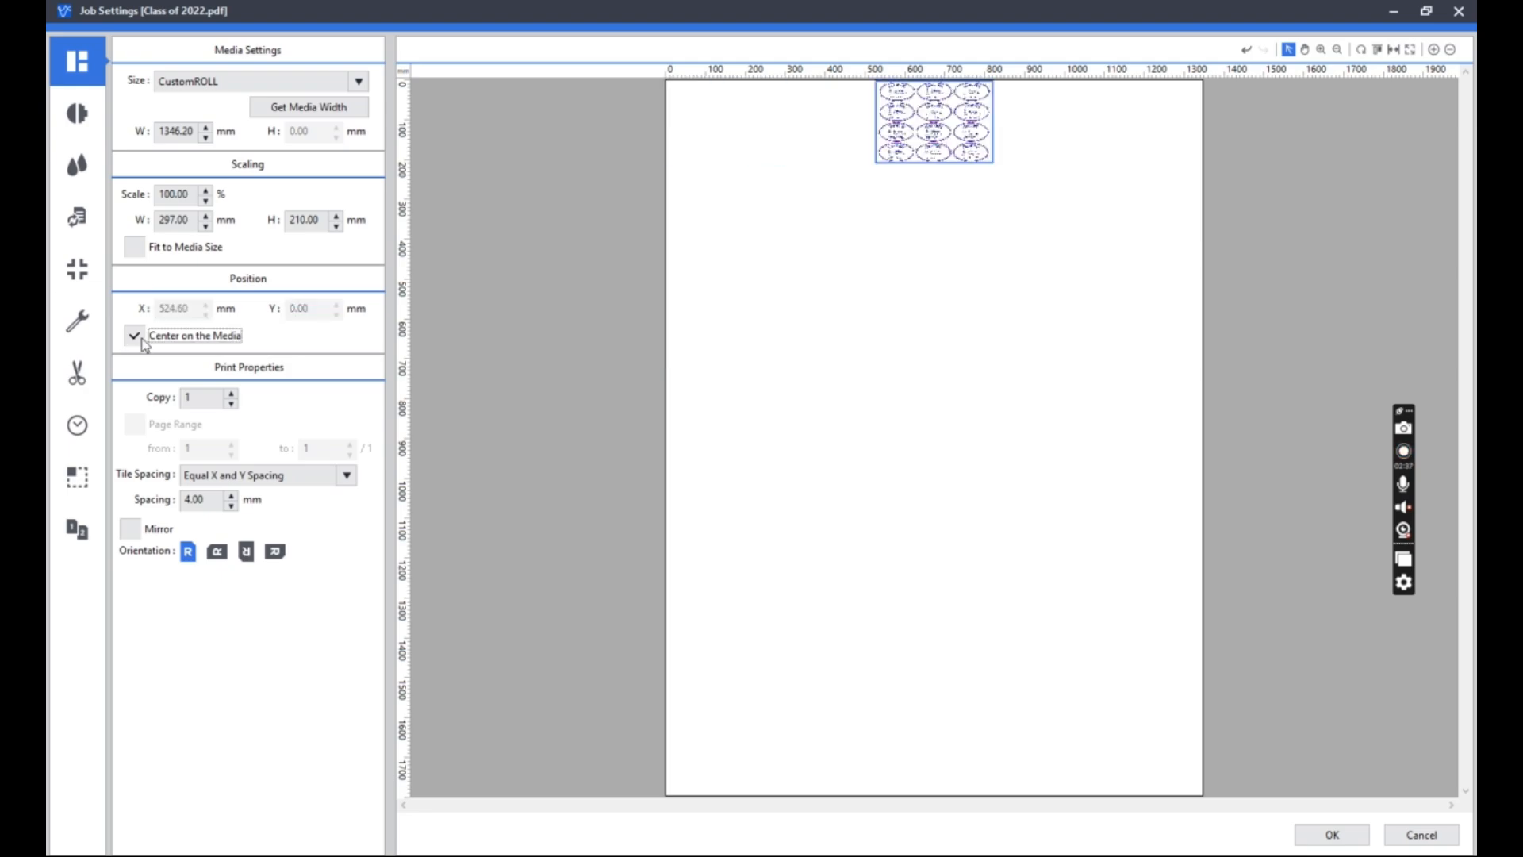
{"action": "left_click", "coordinate": [137, 337]}
{"action": "left_click", "coordinate": [137, 337]}
{"action": "left_click", "coordinate": [137, 337]}
{"action": "left_click", "coordinate": [137, 337]}
Increase the number of copies to 5 and reduce it to 4 for a single row.
{"action": "left_click", "coordinate": [230, 393]}
{"action": "left_click", "coordinate": [230, 393]}
{"action": "left_click", "coordinate": [230, 394]}
{"action": "left_click", "coordinate": [230, 394]}
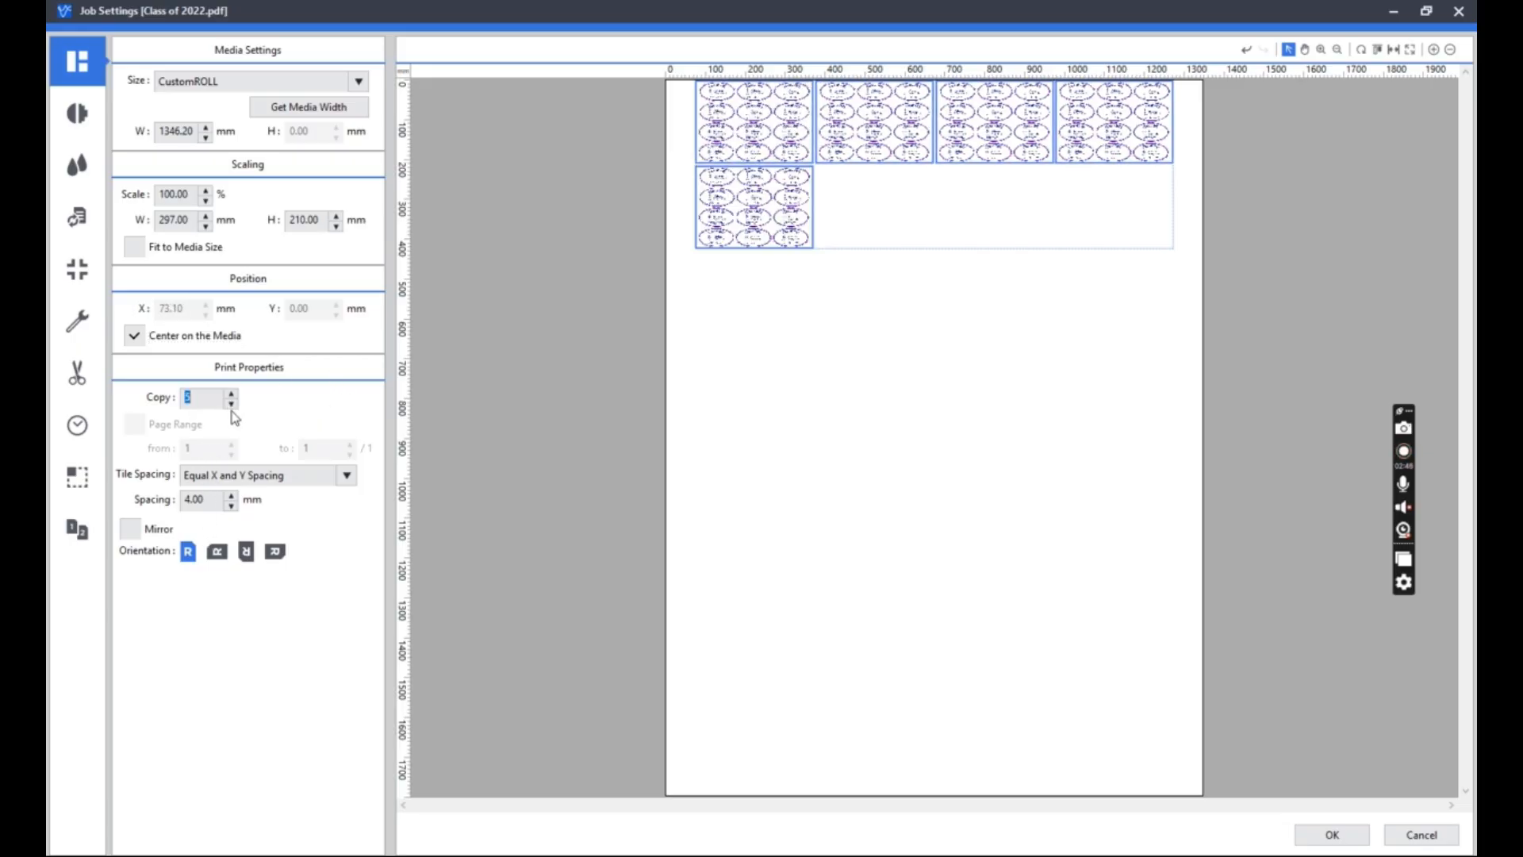
{"action": "left_click", "coordinate": [231, 404]}
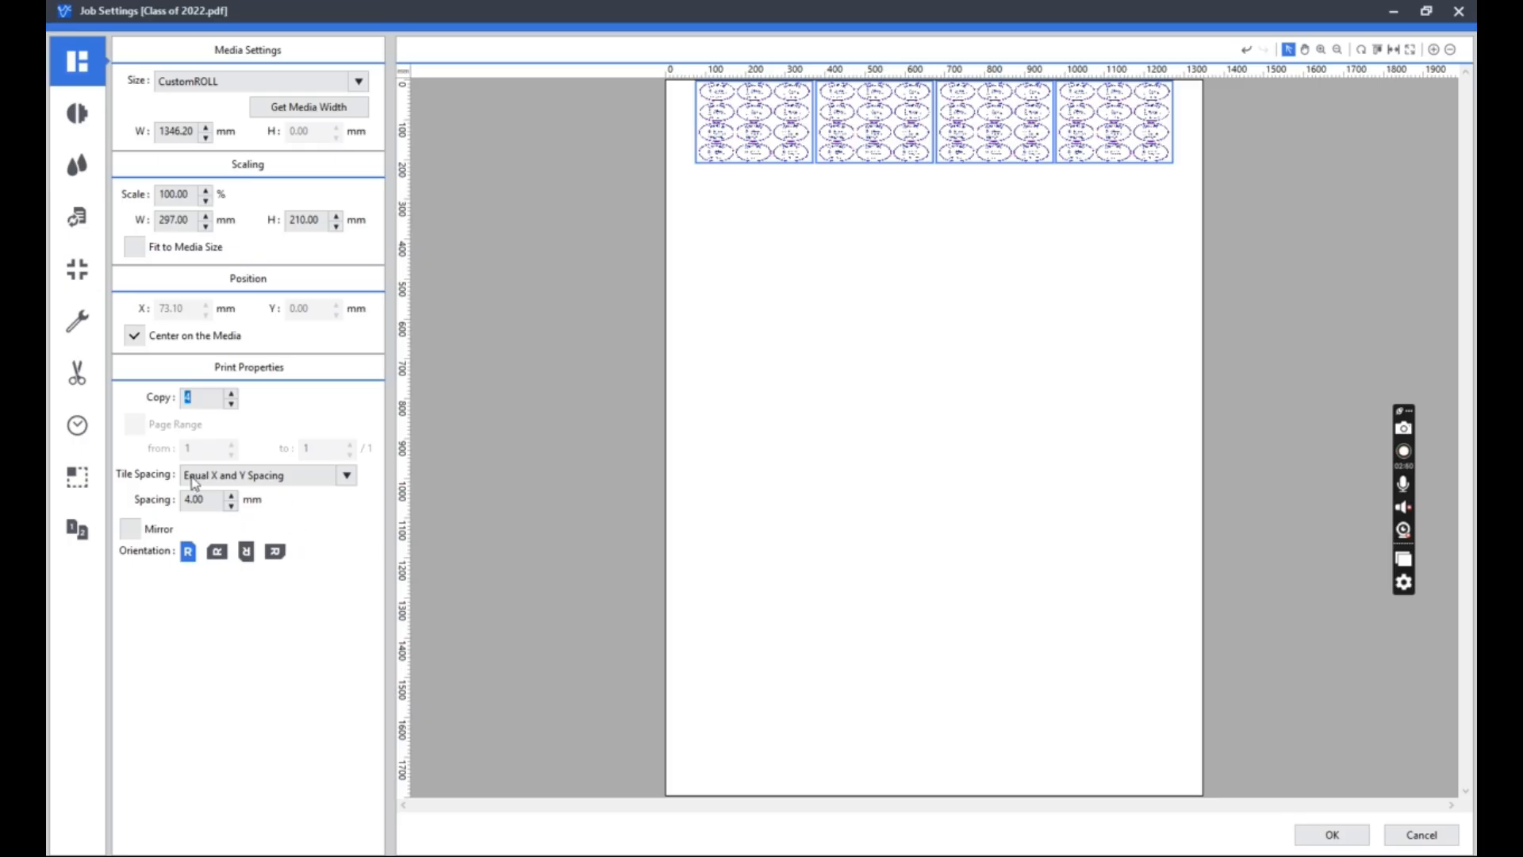
Lower the tile spacing below 4 mm, and widen it to 50 mm between the copies.
{"action": "left_click", "coordinate": [230, 506]}
{"action": "left_click", "coordinate": [230, 506]}
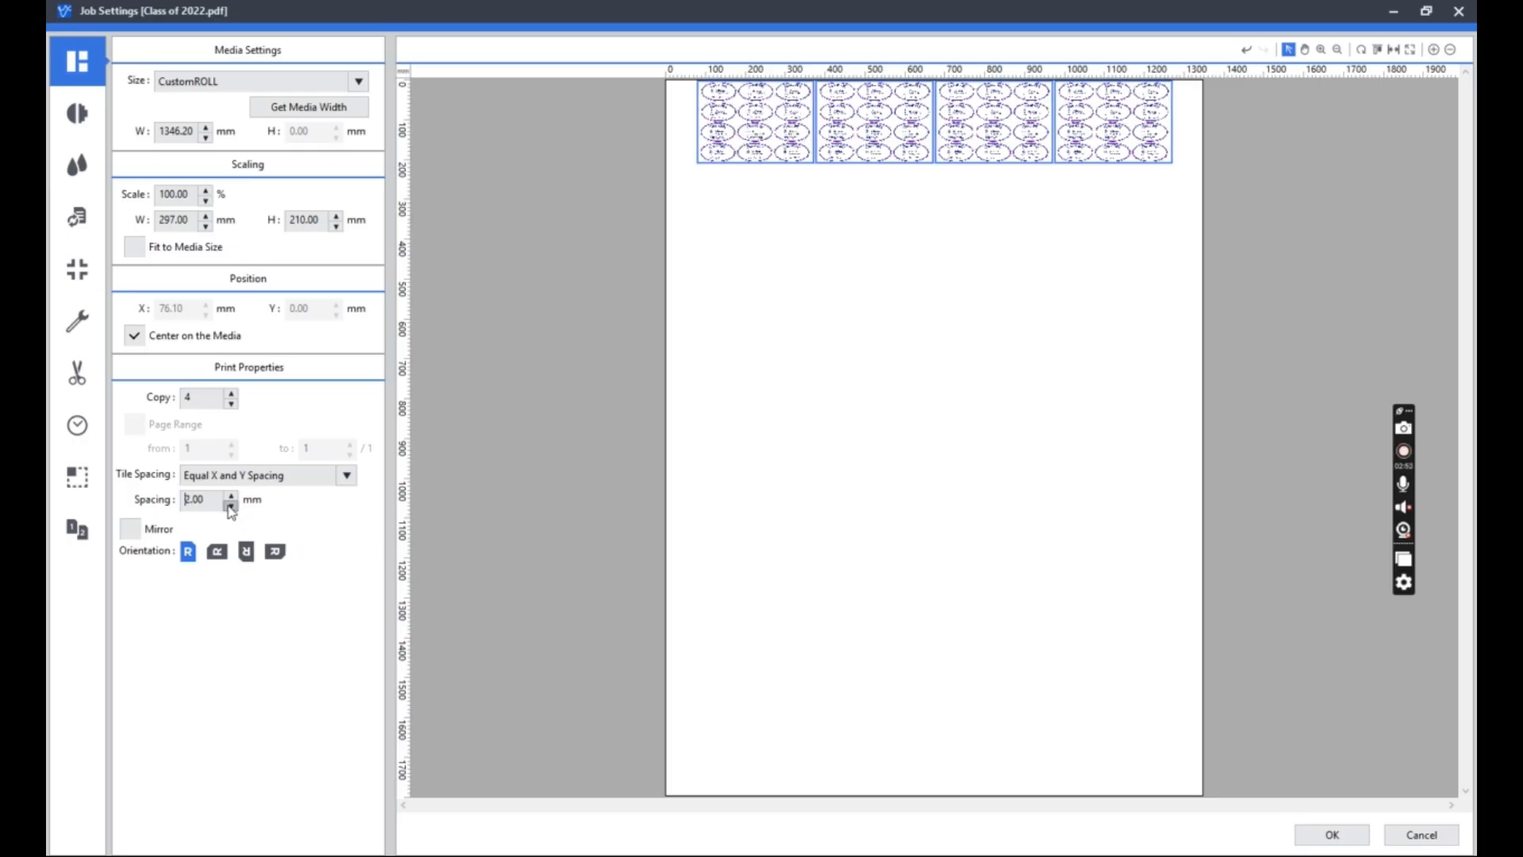
{"action": "left_click", "coordinate": [230, 505]}
{"action": "left_click", "coordinate": [230, 505]}
{"action": "left_click_drag", "start_coordinate": [206, 501], "coordinate": [112, 502]}
{"action": "type", "text": "50"}
{"action": "key", "text": "Tab"}
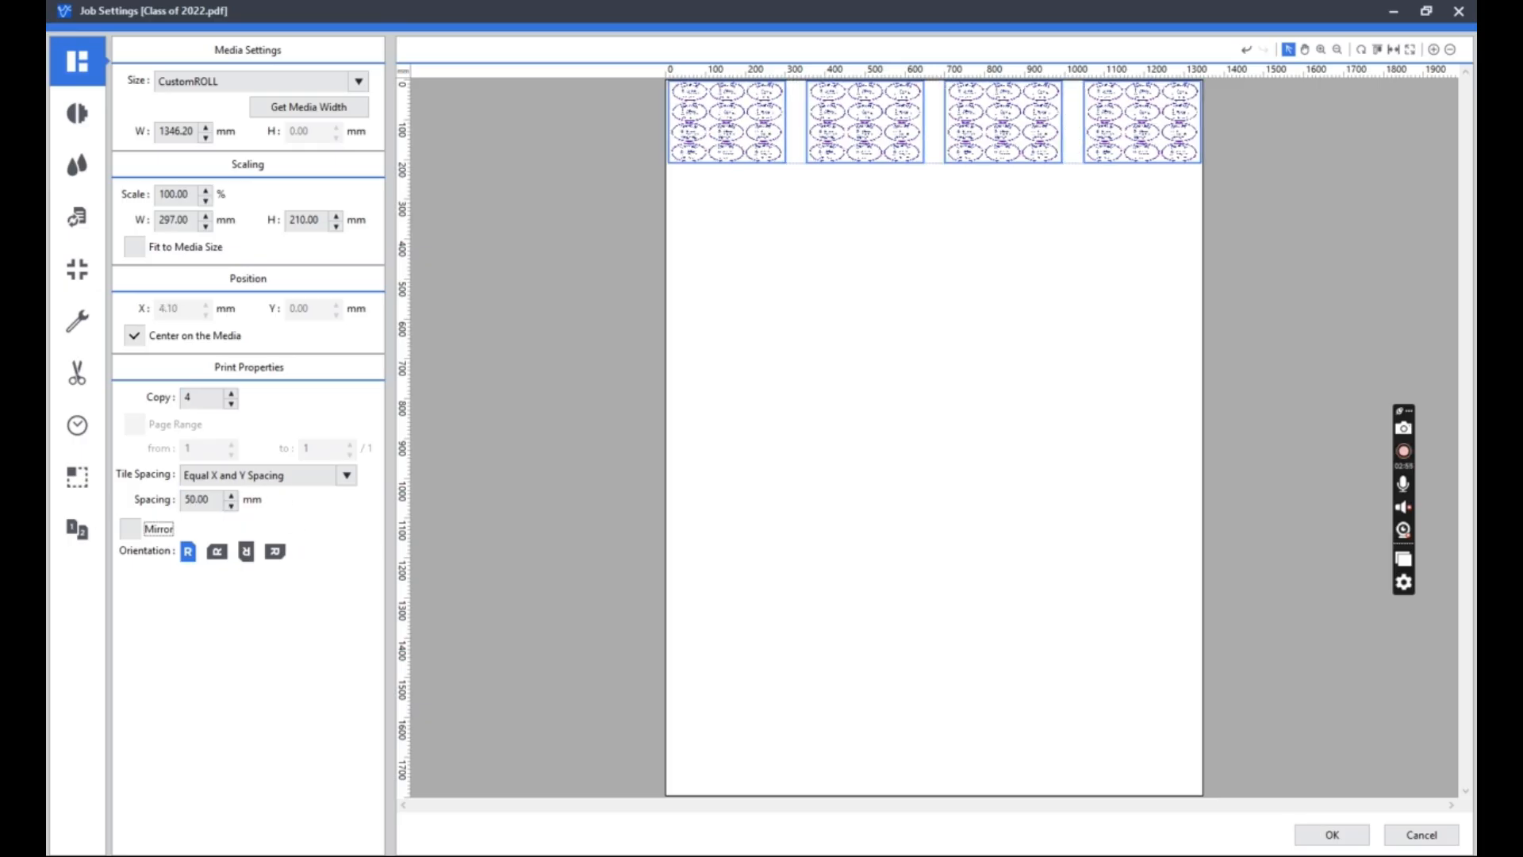
Try a tile spacing of 25 mm and settle on 10 mm between the copies.
{"action": "double_click", "coordinate": [221, 505]}
{"action": "type", "text": "25"}
{"action": "key", "text": "Tab"}
{"action": "double_click", "coordinate": [215, 498]}
{"action": "type", "text": "10"}
{"action": "key", "text": "Tab"}
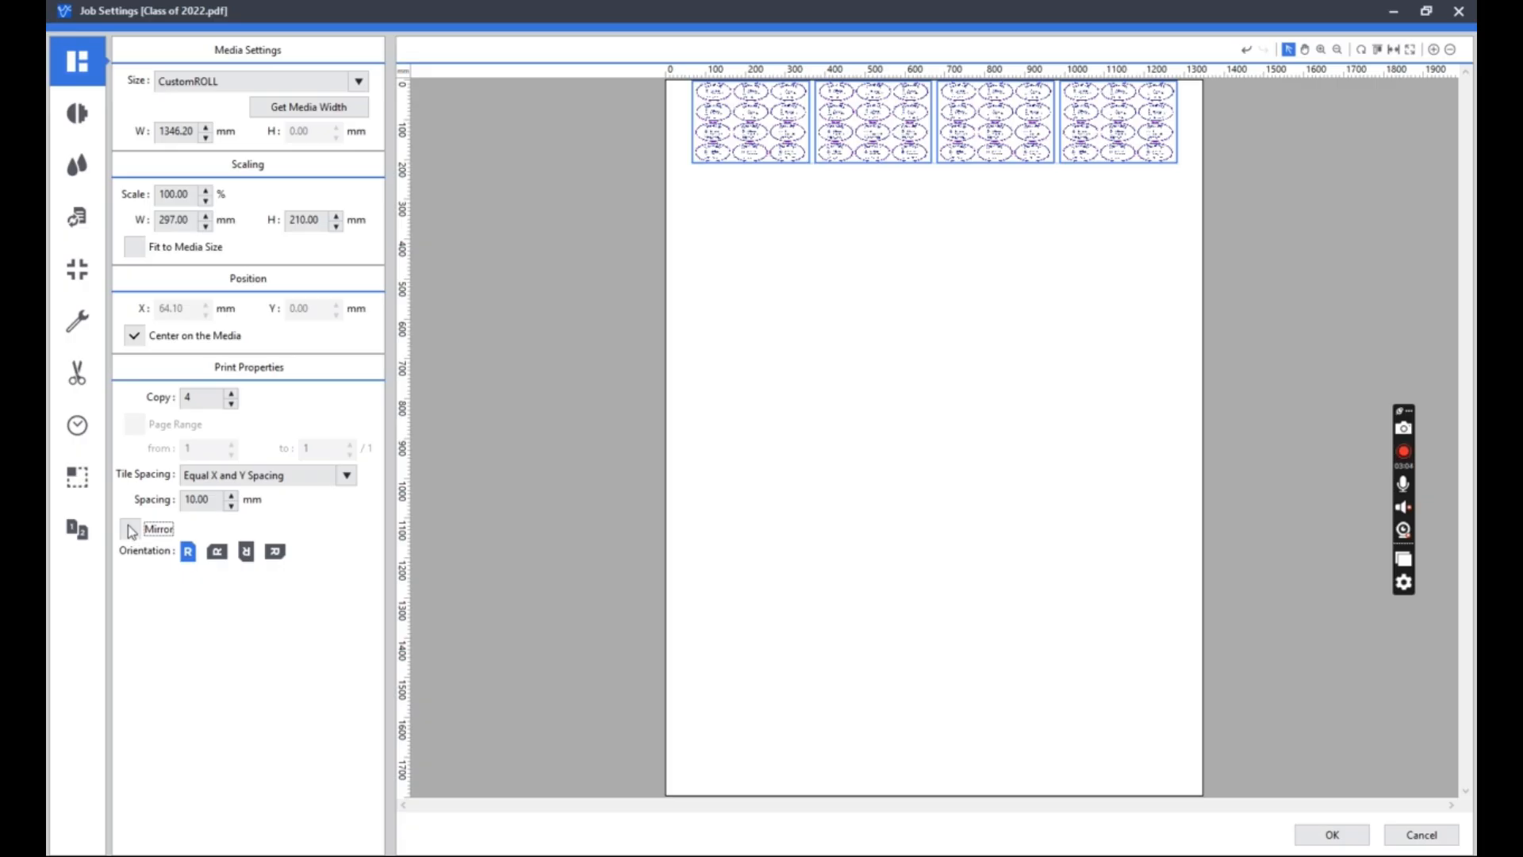
Set the number of copies to 1 and fit the artwork to the media size.
{"action": "left_click_drag", "start_coordinate": [205, 399], "coordinate": [119, 383]}
{"action": "type", "text": "1"}
{"action": "key", "text": "Tab"}
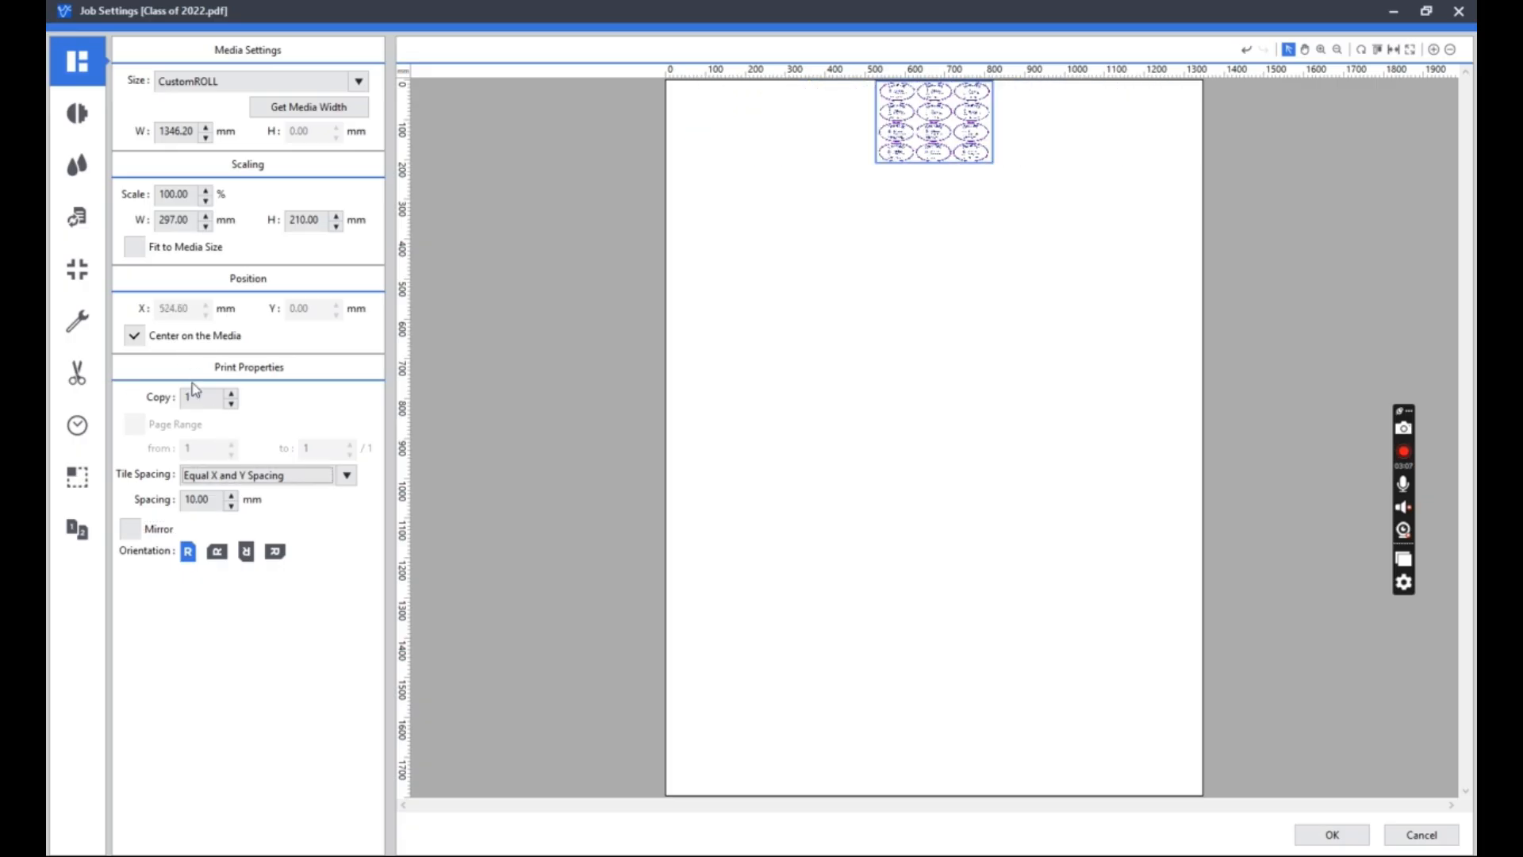
{"action": "left_click", "coordinate": [143, 248]}
Toggle mirroring of the enlarged artwork to compare both versions, ending with it unmirrored.
{"action": "left_click", "coordinate": [132, 532]}
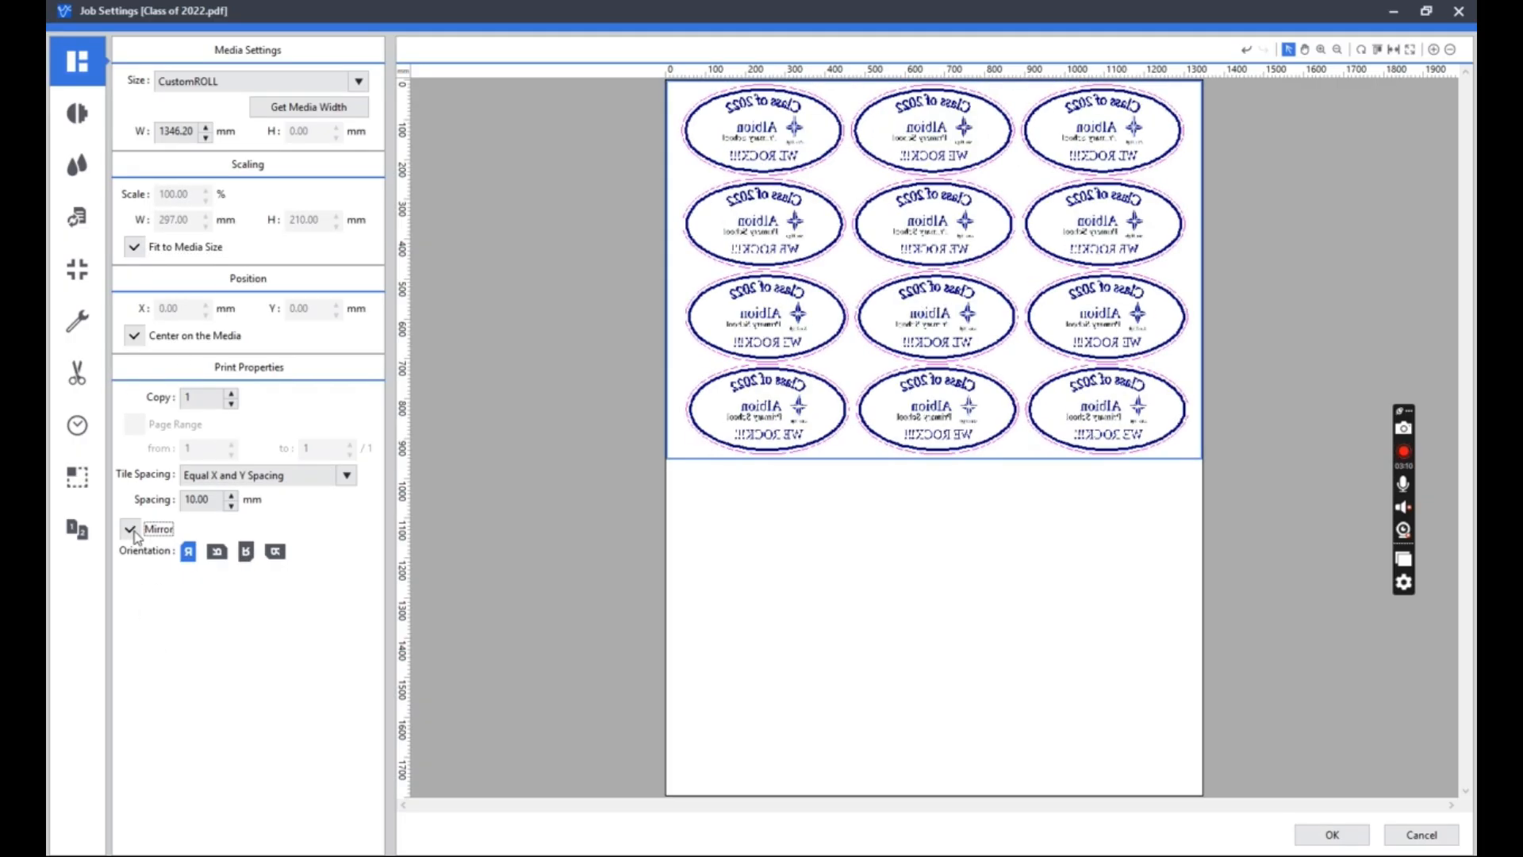
{"action": "left_click", "coordinate": [131, 530]}
{"action": "left_click", "coordinate": [131, 530]}
{"action": "left_click", "coordinate": [131, 530]}
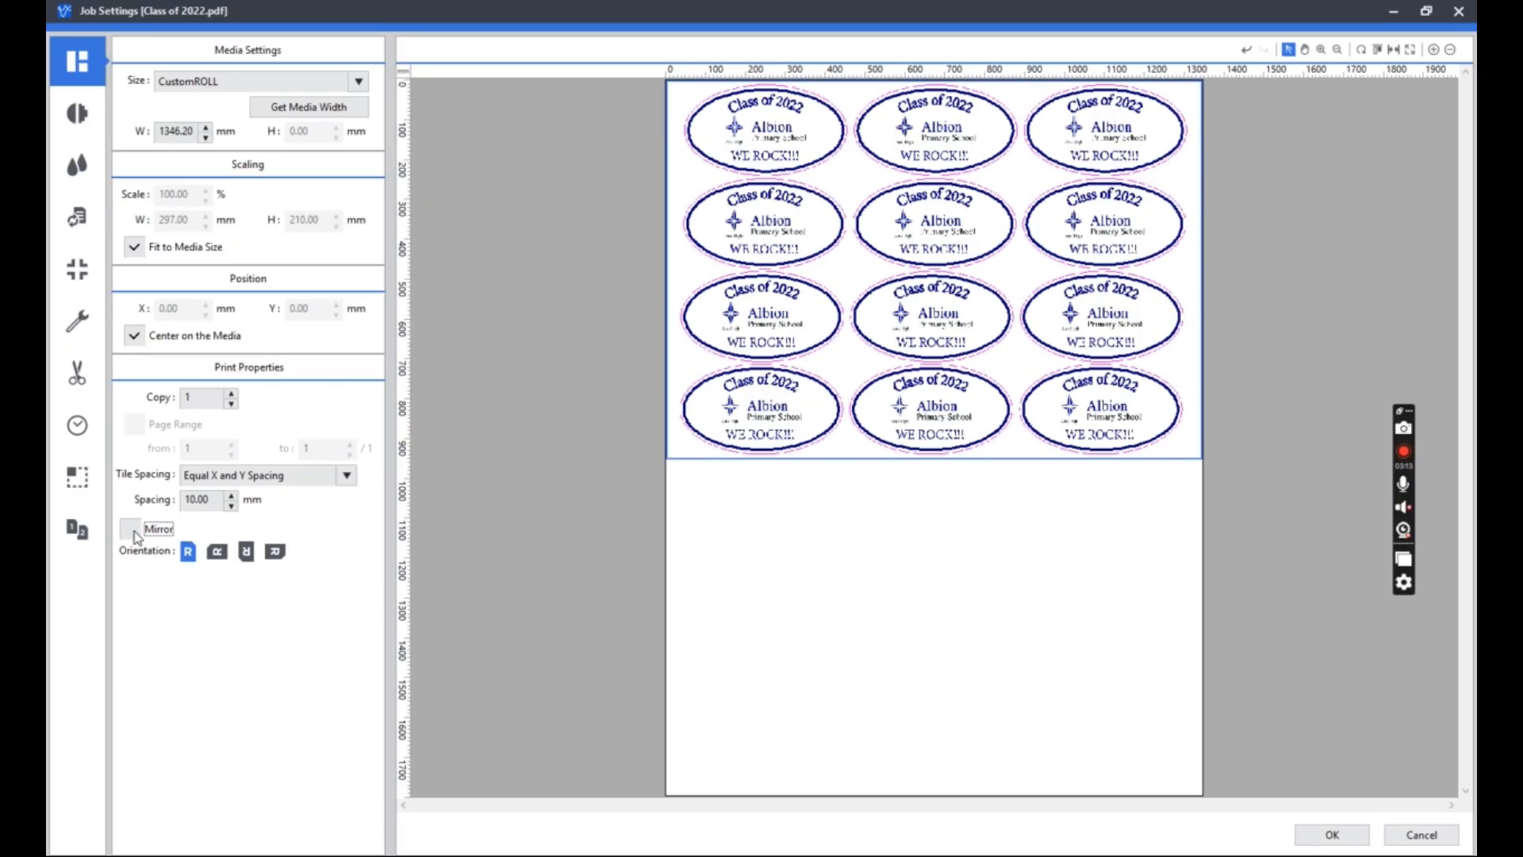
Try each of the rotated orientations for the artwork and restore the original upright one.
{"action": "left_click", "coordinate": [222, 554]}
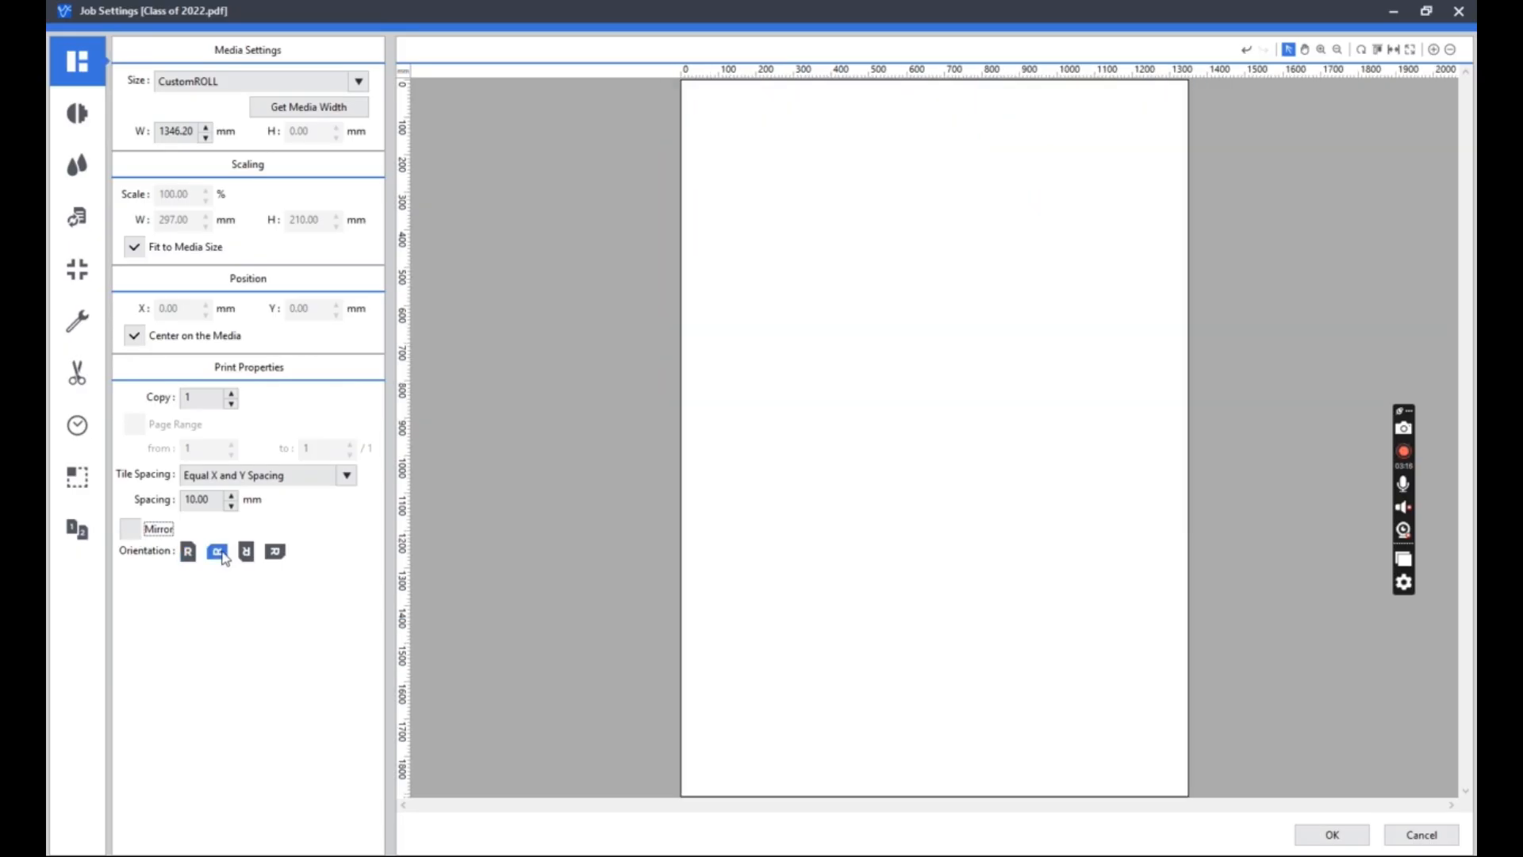
{"action": "left_click", "coordinate": [246, 551]}
{"action": "left_click", "coordinate": [274, 552]}
{"action": "left_click", "coordinate": [188, 551]}
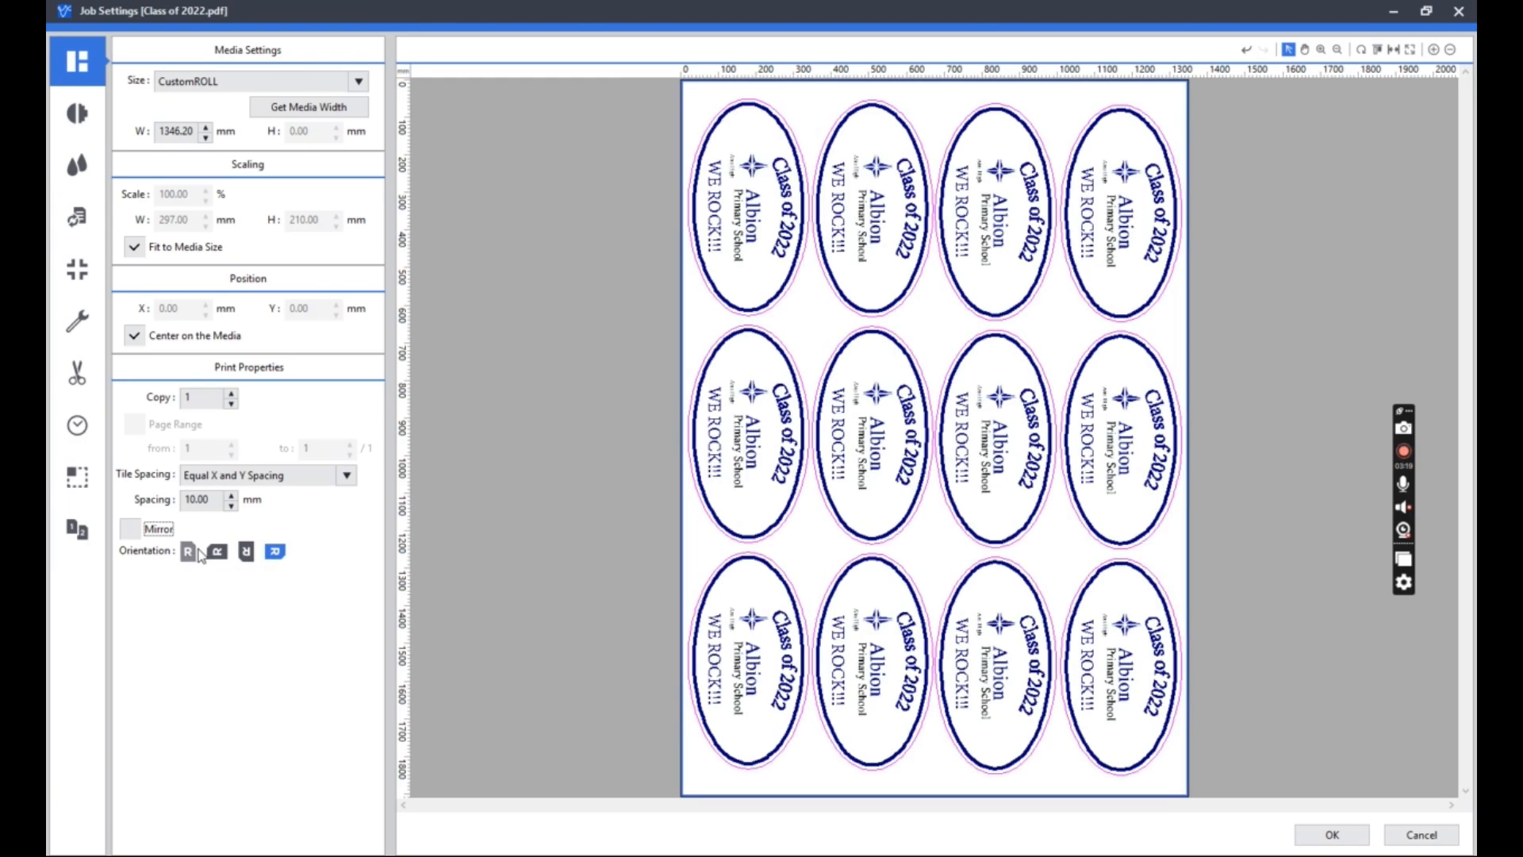
Turn off fitting the artwork to the media size and center it on the media.
{"action": "left_click", "coordinate": [141, 340]}
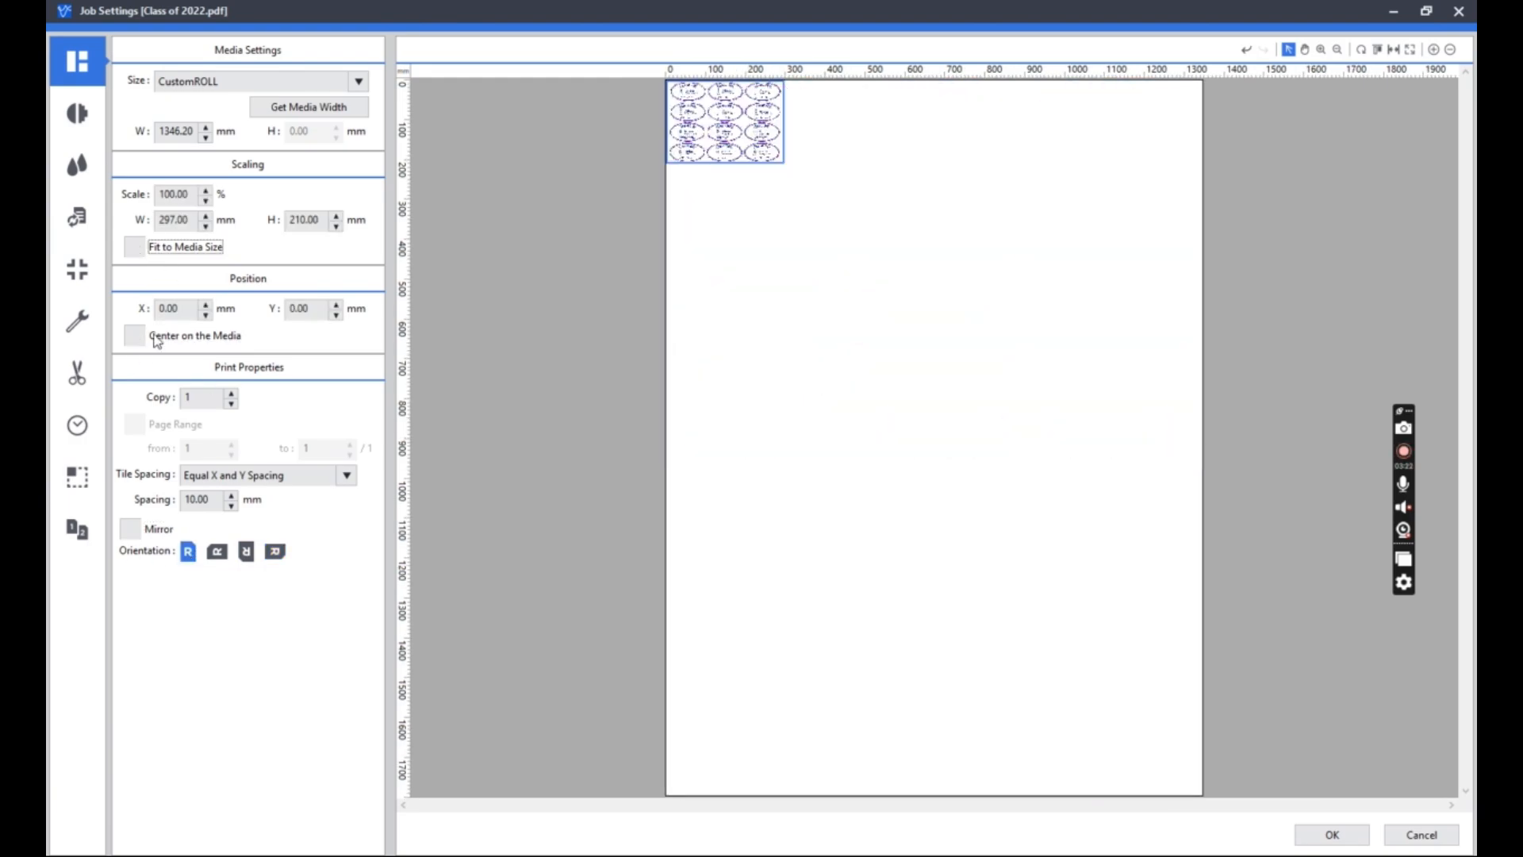
{"action": "left_click", "coordinate": [134, 336]}
Set the number of copies to 5 and reduce it to 4 so they fill one row.
{"action": "left_click", "coordinate": [204, 398]}
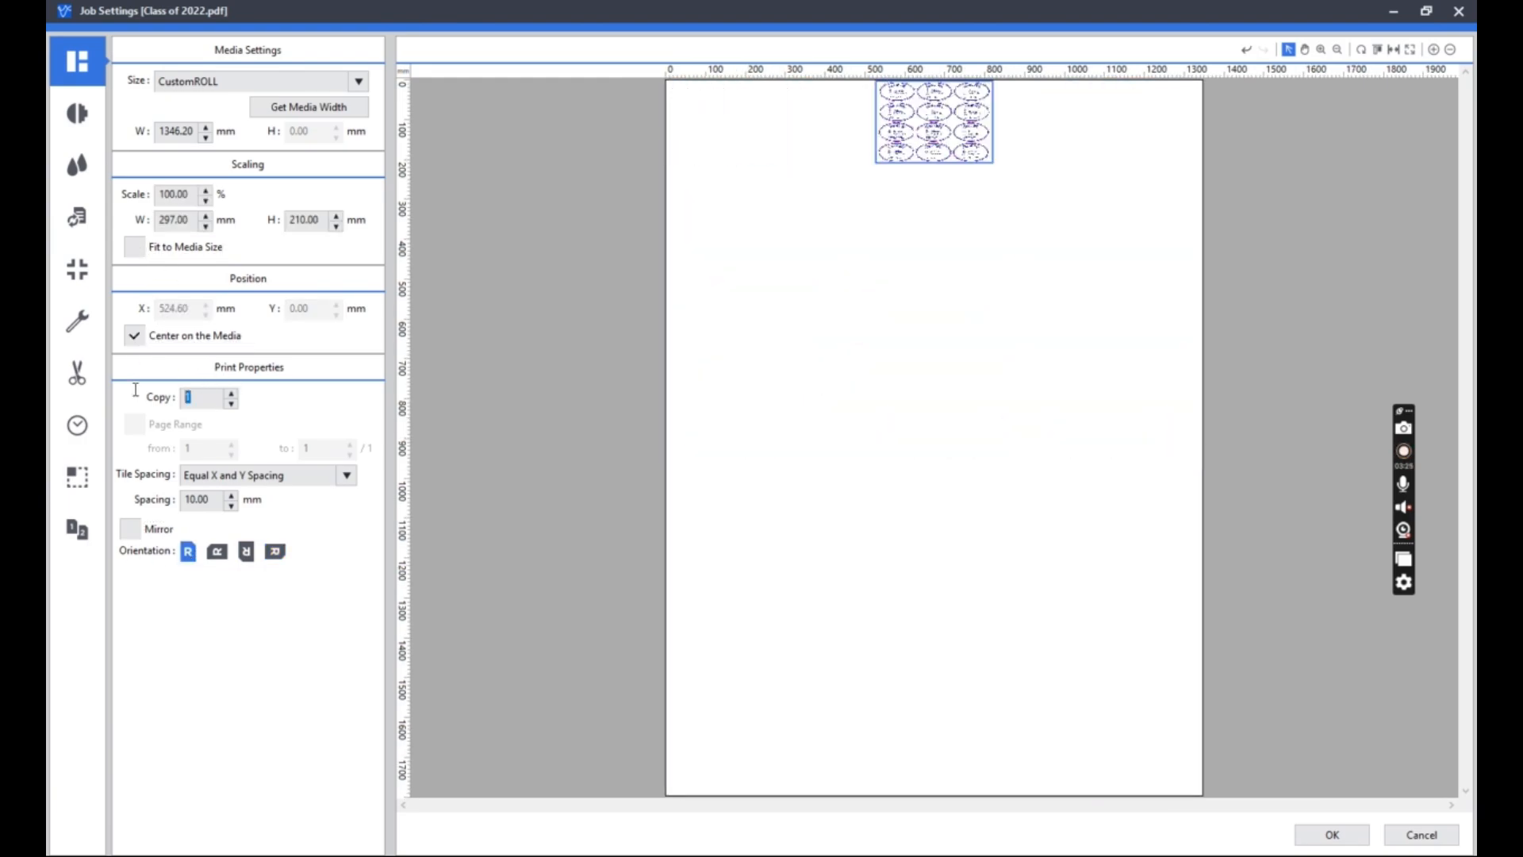
{"action": "type", "text": "5"}
{"action": "key", "text": "Tab"}
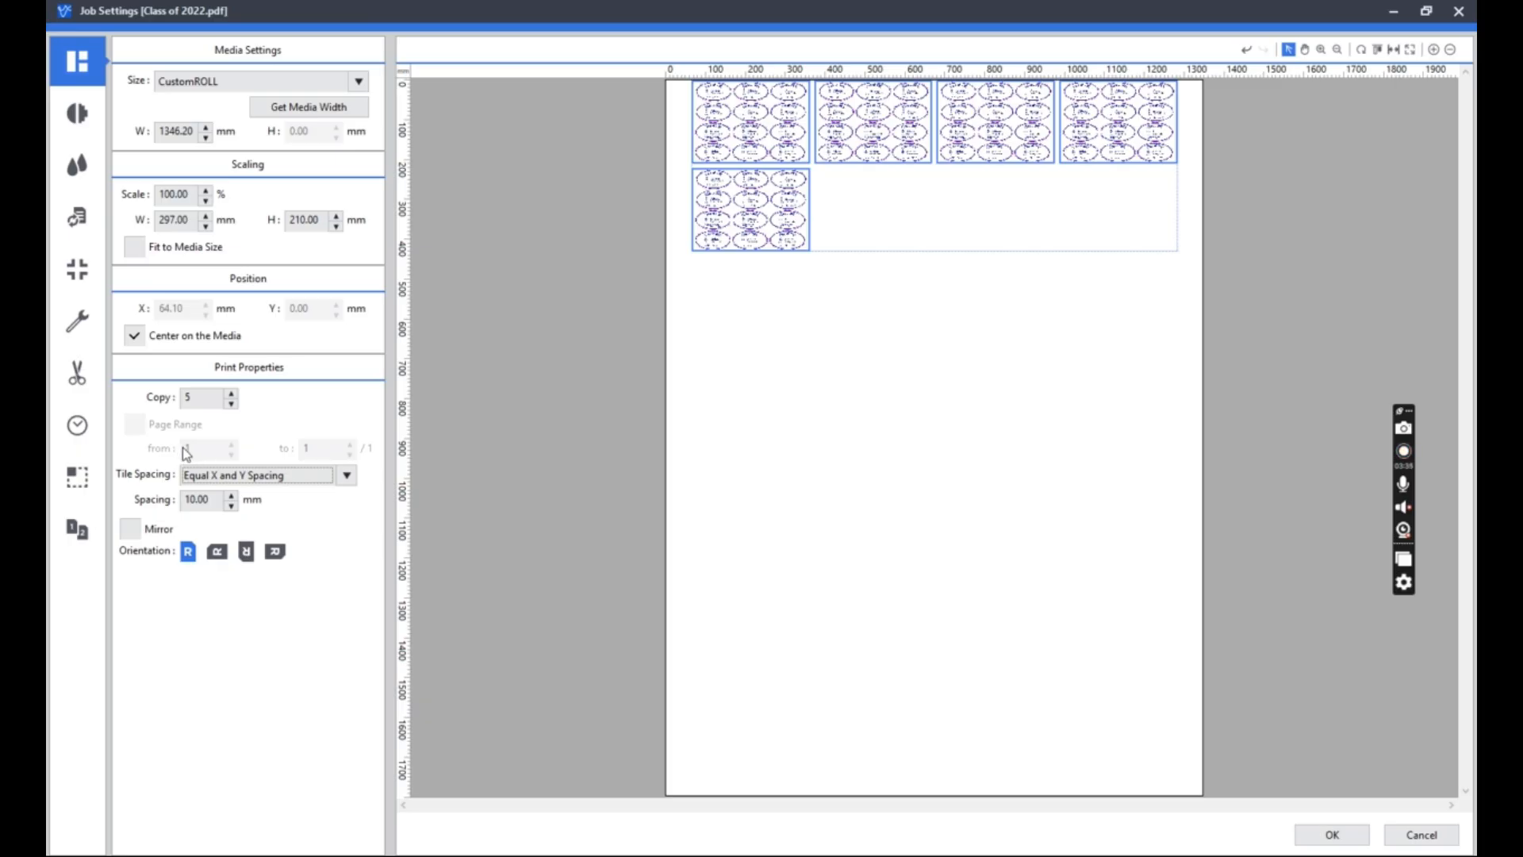
{"action": "left_click", "coordinate": [231, 404]}
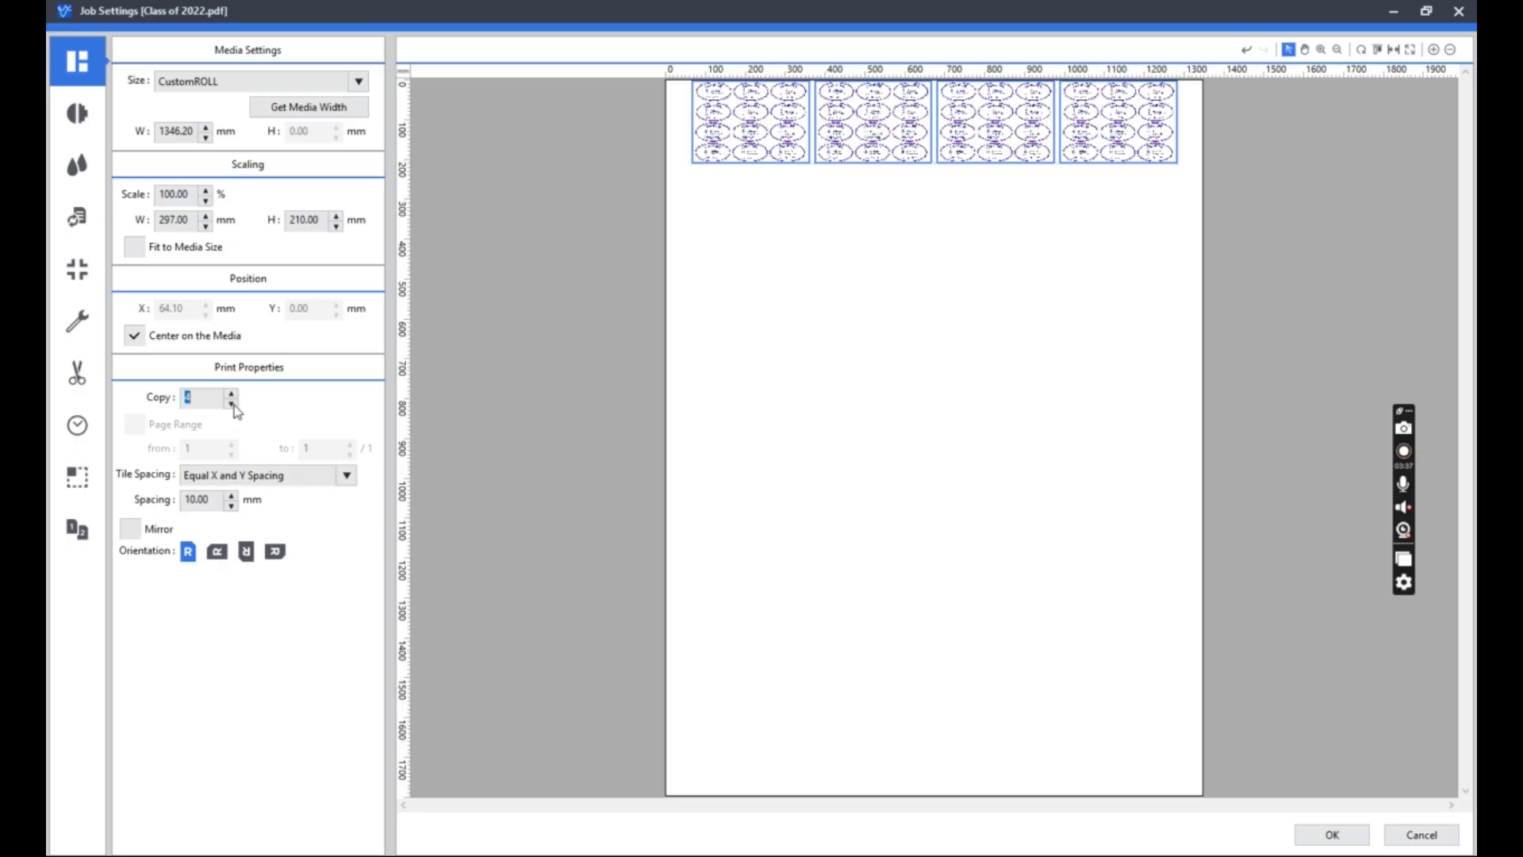
Select the second copy and zoom in on the tiled labels to inspect their detail.
{"action": "left_click", "coordinate": [852, 390]}
{"action": "left_click", "coordinate": [907, 152]}
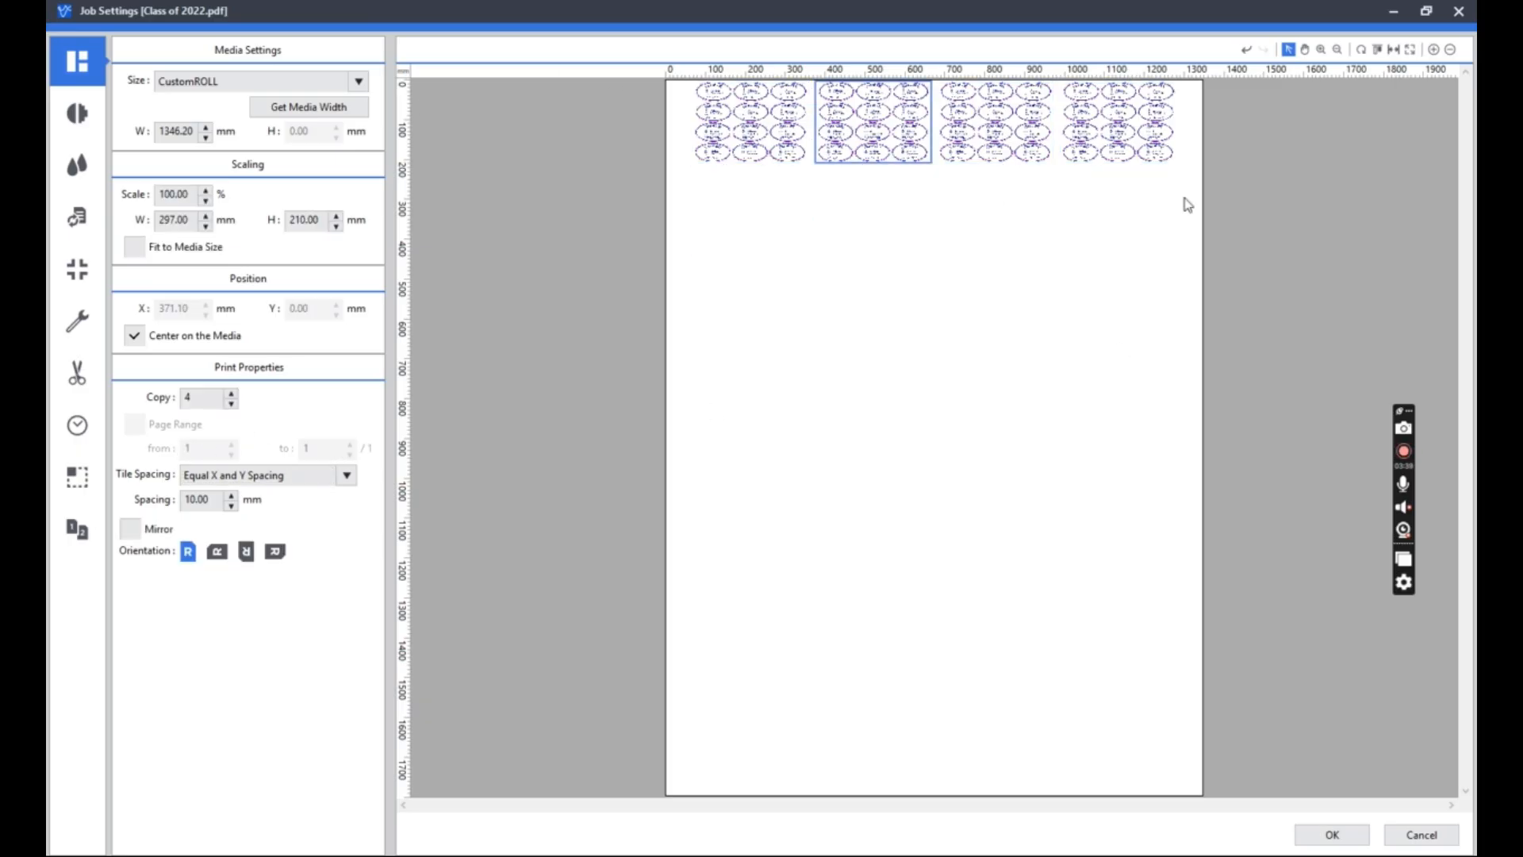
{"action": "left_click", "coordinate": [1305, 51]}
{"action": "left_click", "coordinate": [1321, 49]}
{"action": "left_click_drag", "start_coordinate": [1095, 210], "coordinate": [769, 74]}
{"action": "left_click_drag", "start_coordinate": [1240, 425], "coordinate": [762, 100]}
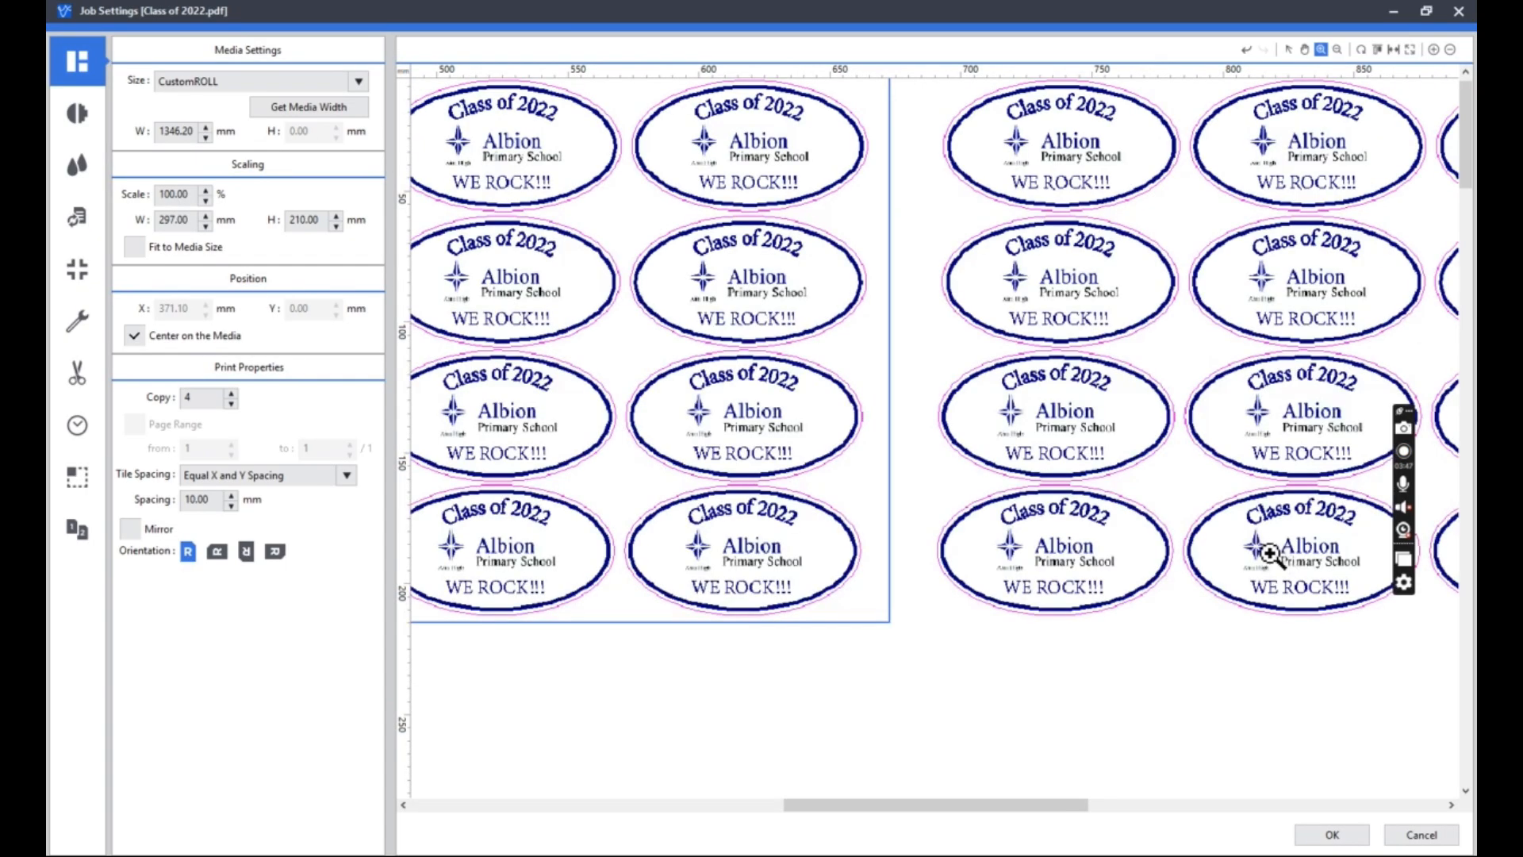
{"action": "left_click_drag", "start_coordinate": [1246, 531], "coordinate": [749, 135]}
{"action": "left_click_drag", "start_coordinate": [891, 245], "coordinate": [1231, 442]}
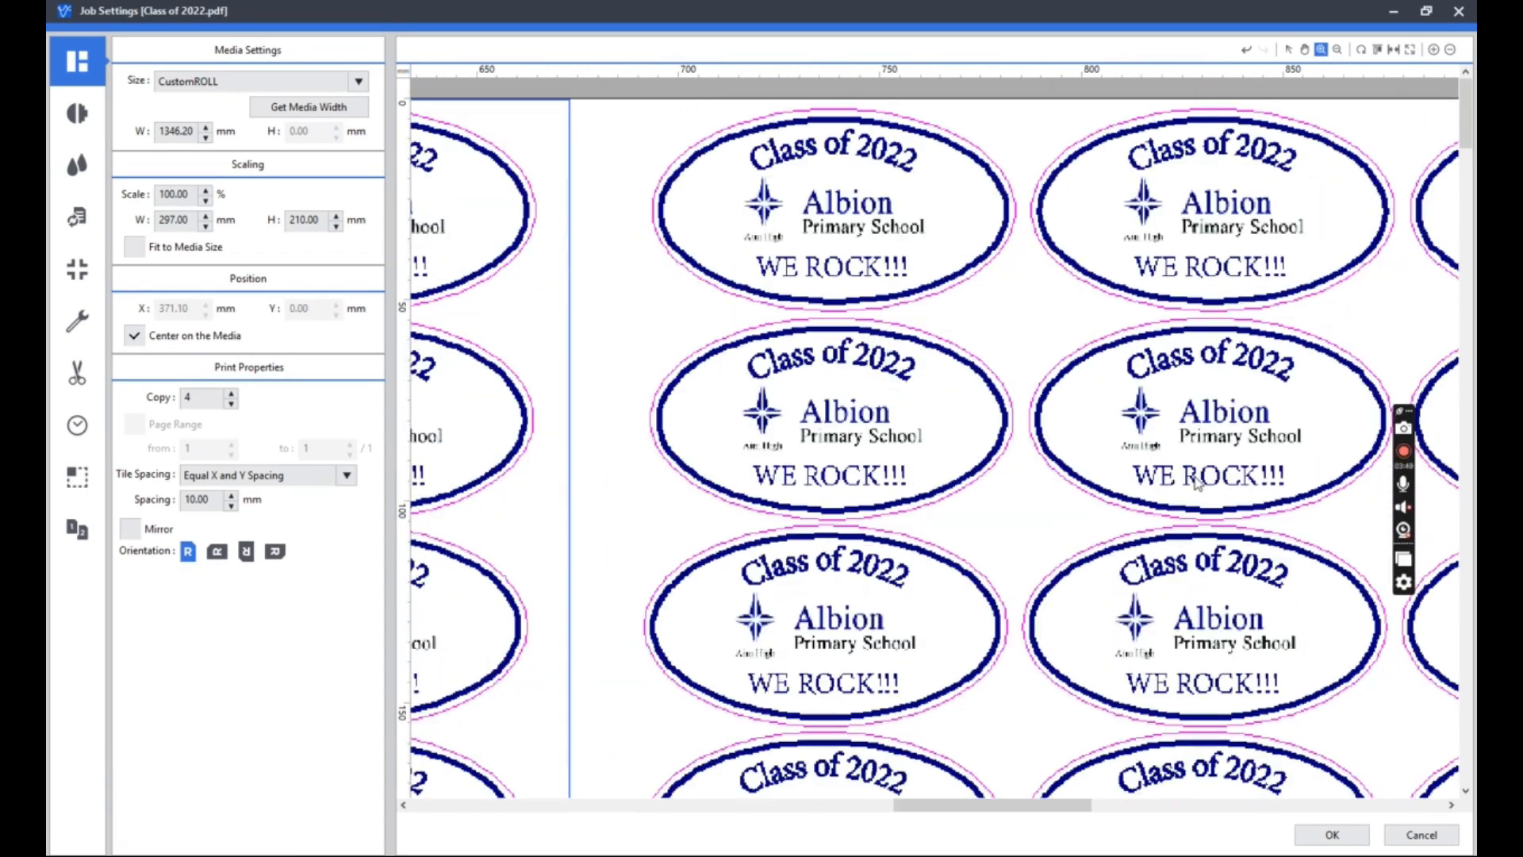
Zoom back out from the labels and show the whole media in the preview.
{"action": "left_click", "coordinate": [1338, 49]}
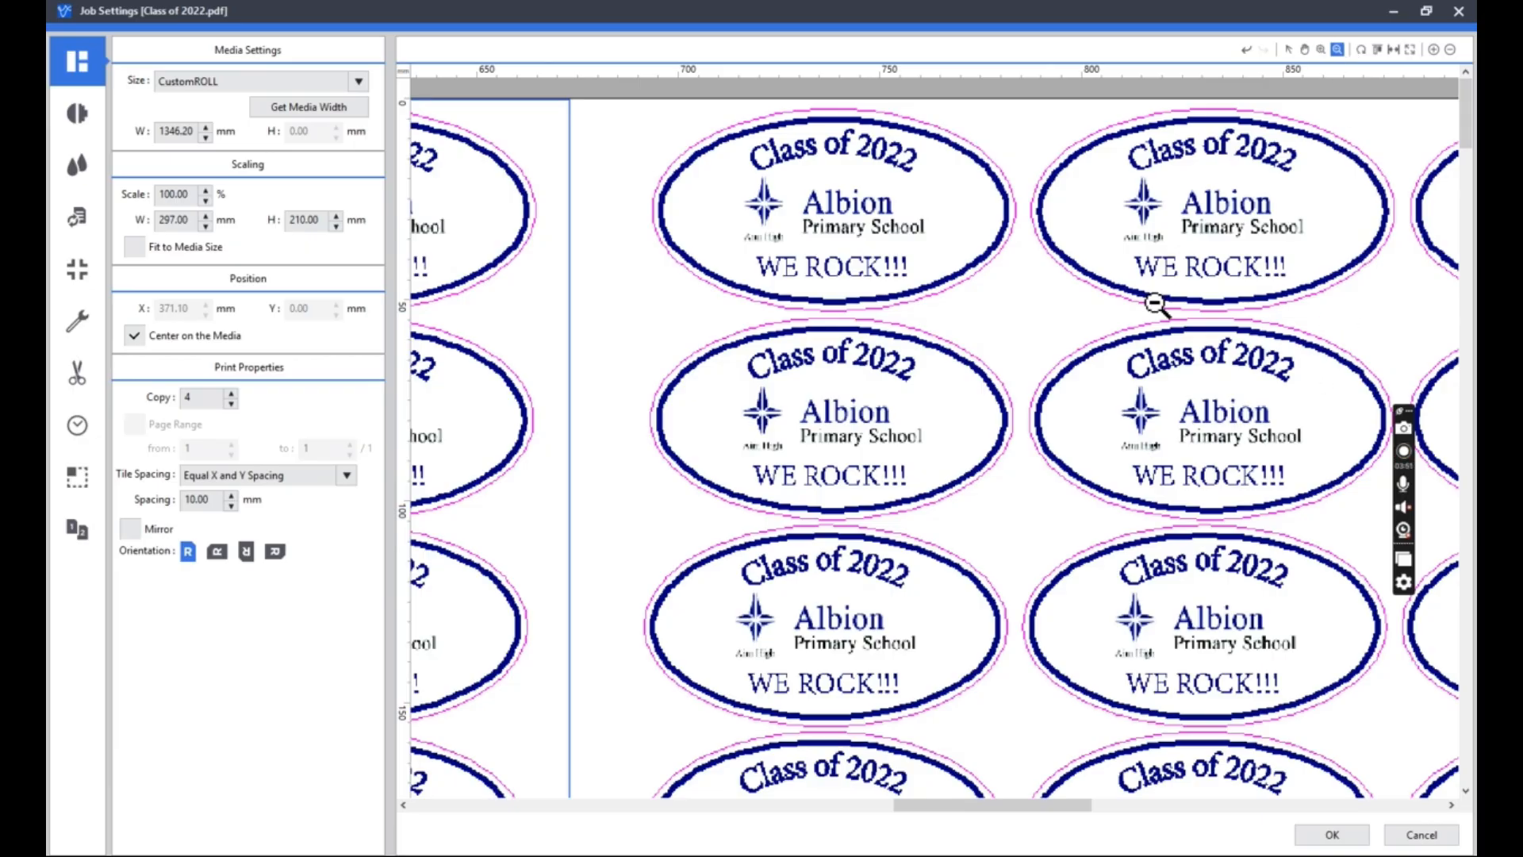
{"action": "left_click", "coordinate": [1119, 576]}
{"action": "left_click", "coordinate": [1126, 588]}
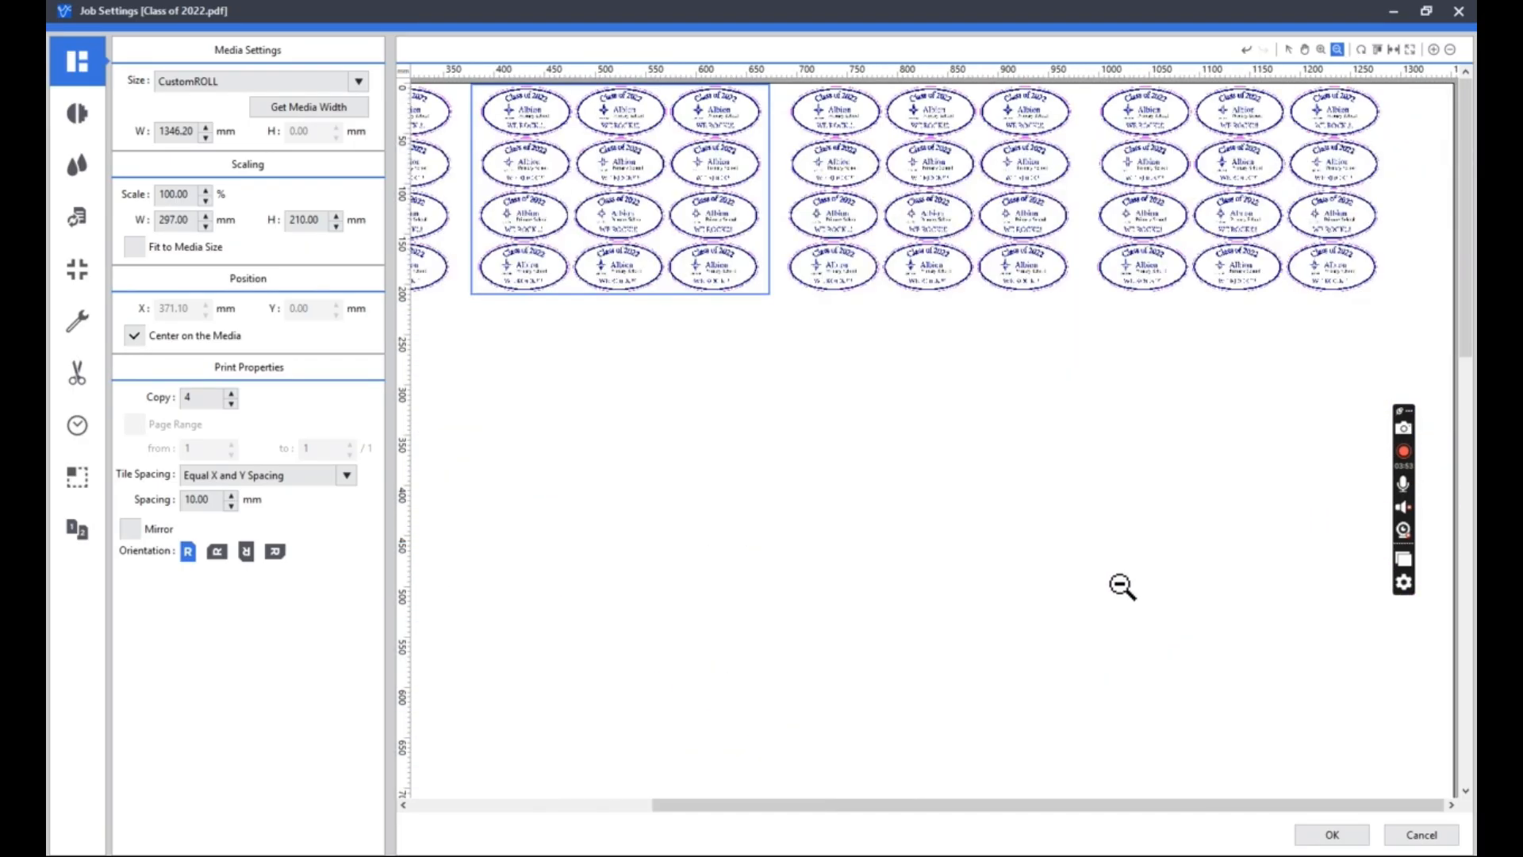
{"action": "left_click", "coordinate": [1122, 588]}
{"action": "left_click", "coordinate": [1144, 432]}
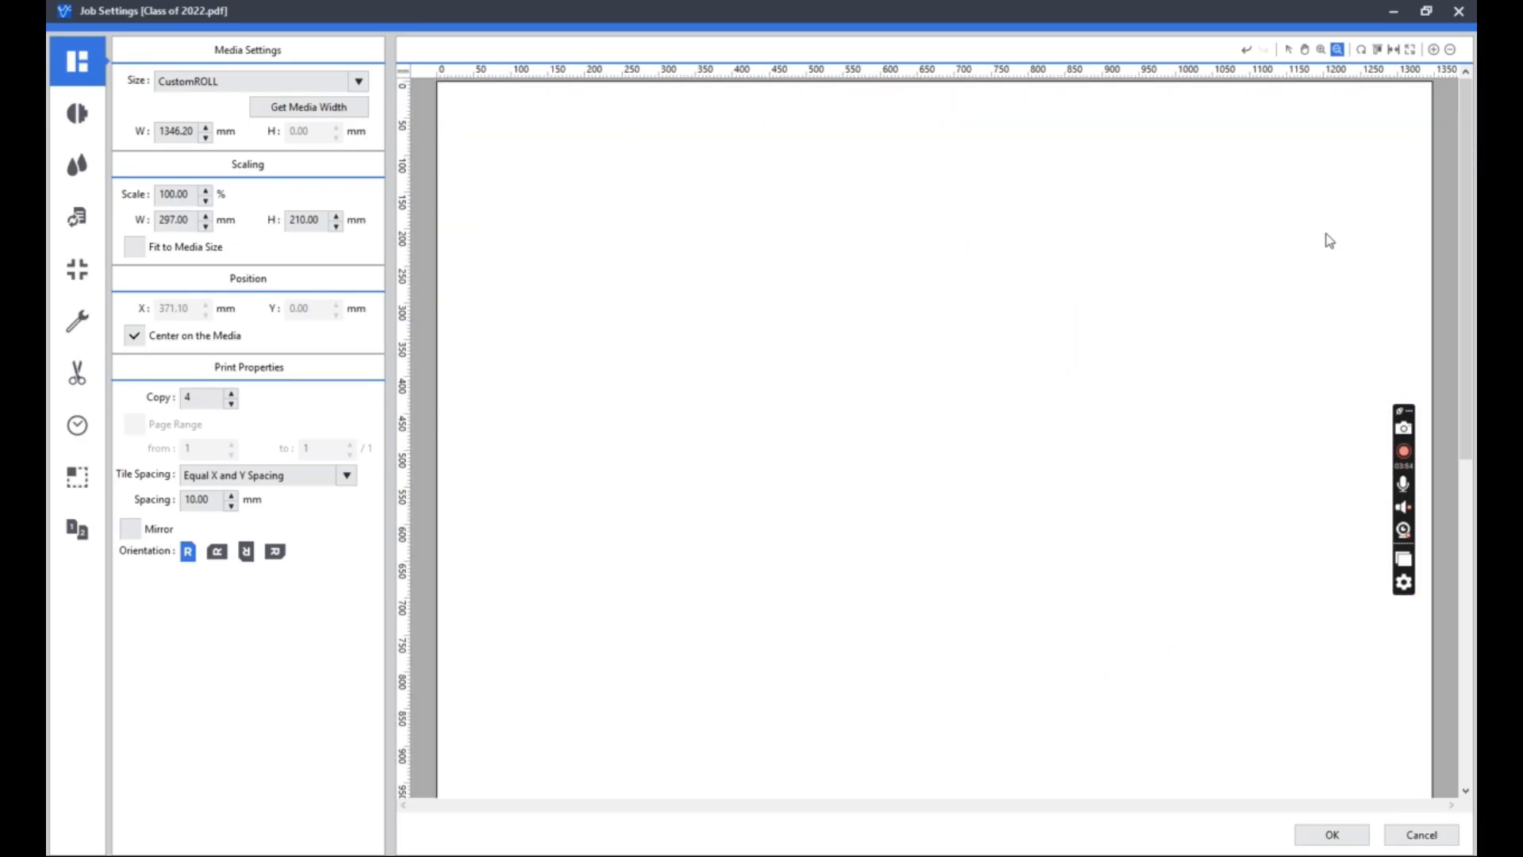
{"action": "left_click", "coordinate": [1413, 50]}
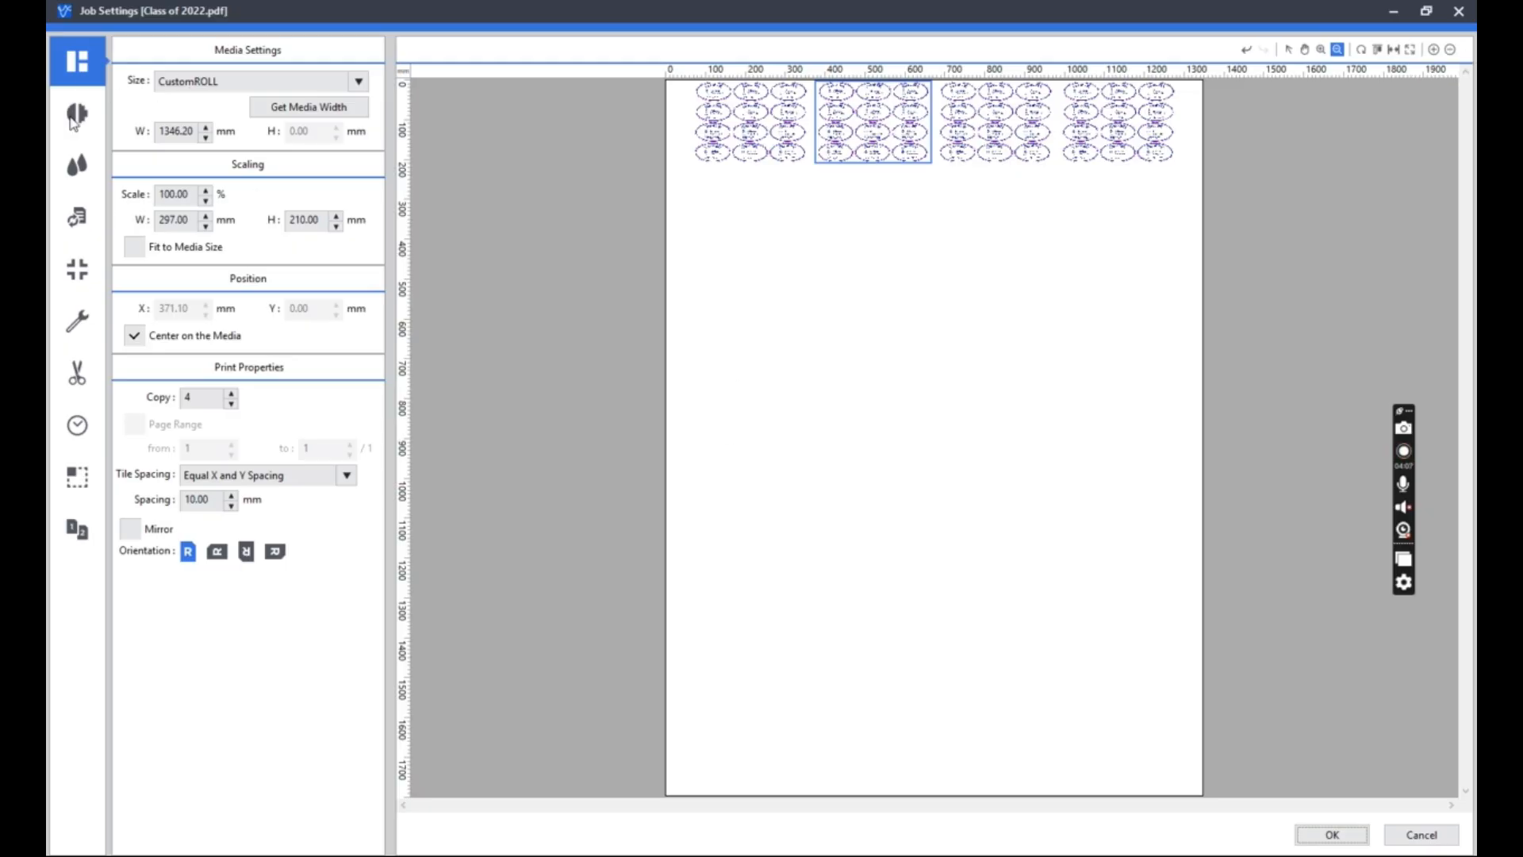
Reduce the number of copies to 1 and fit the remaining artwork to the media size.
{"action": "left_click", "coordinate": [1288, 50]}
{"action": "left_click", "coordinate": [960, 137]}
{"action": "left_click", "coordinate": [951, 339]}
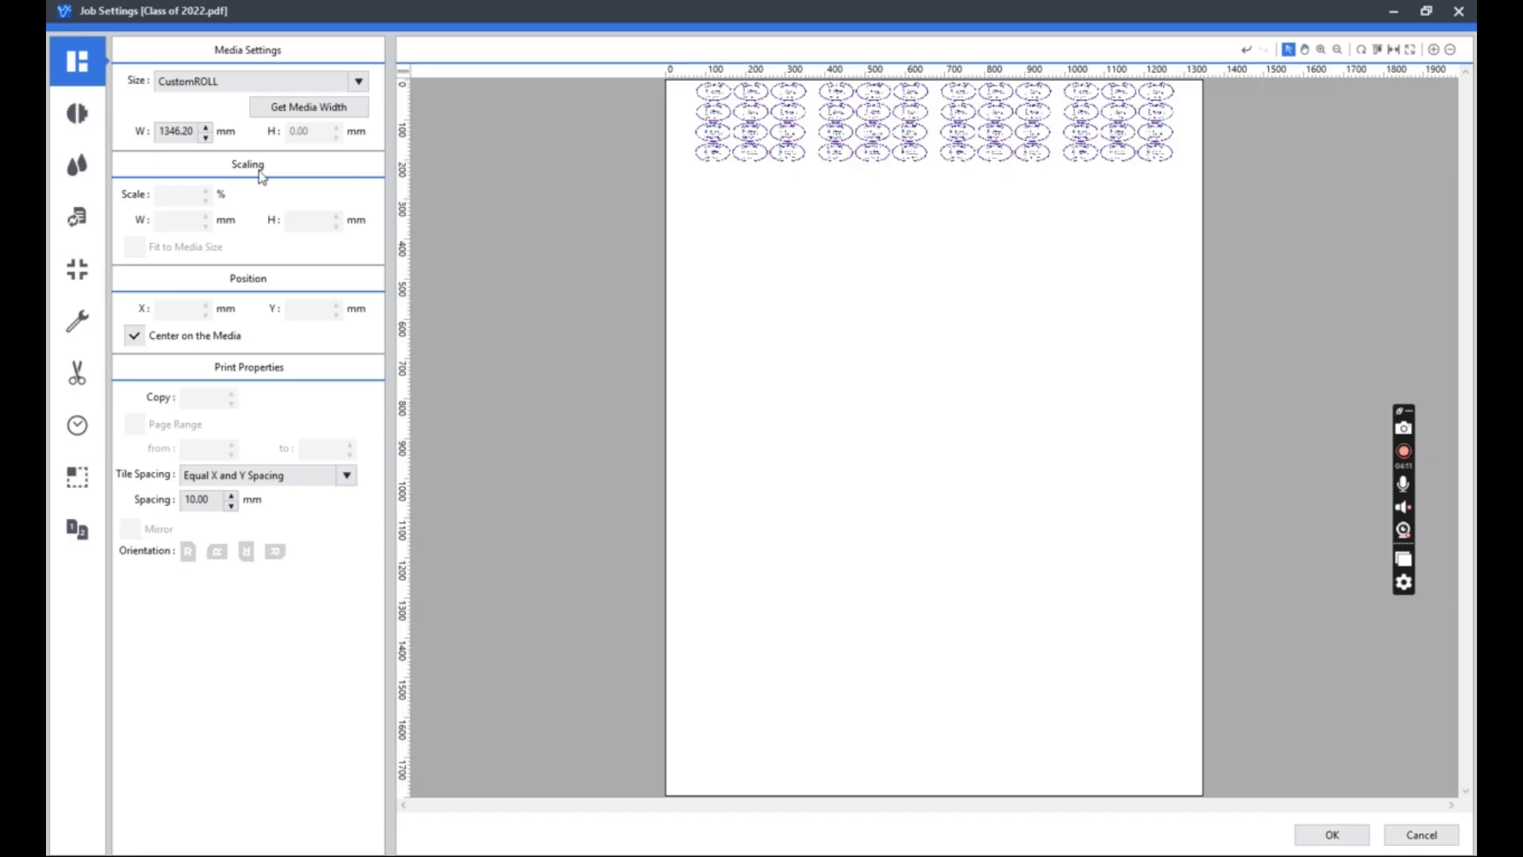
{"action": "left_click", "coordinate": [1006, 151]}
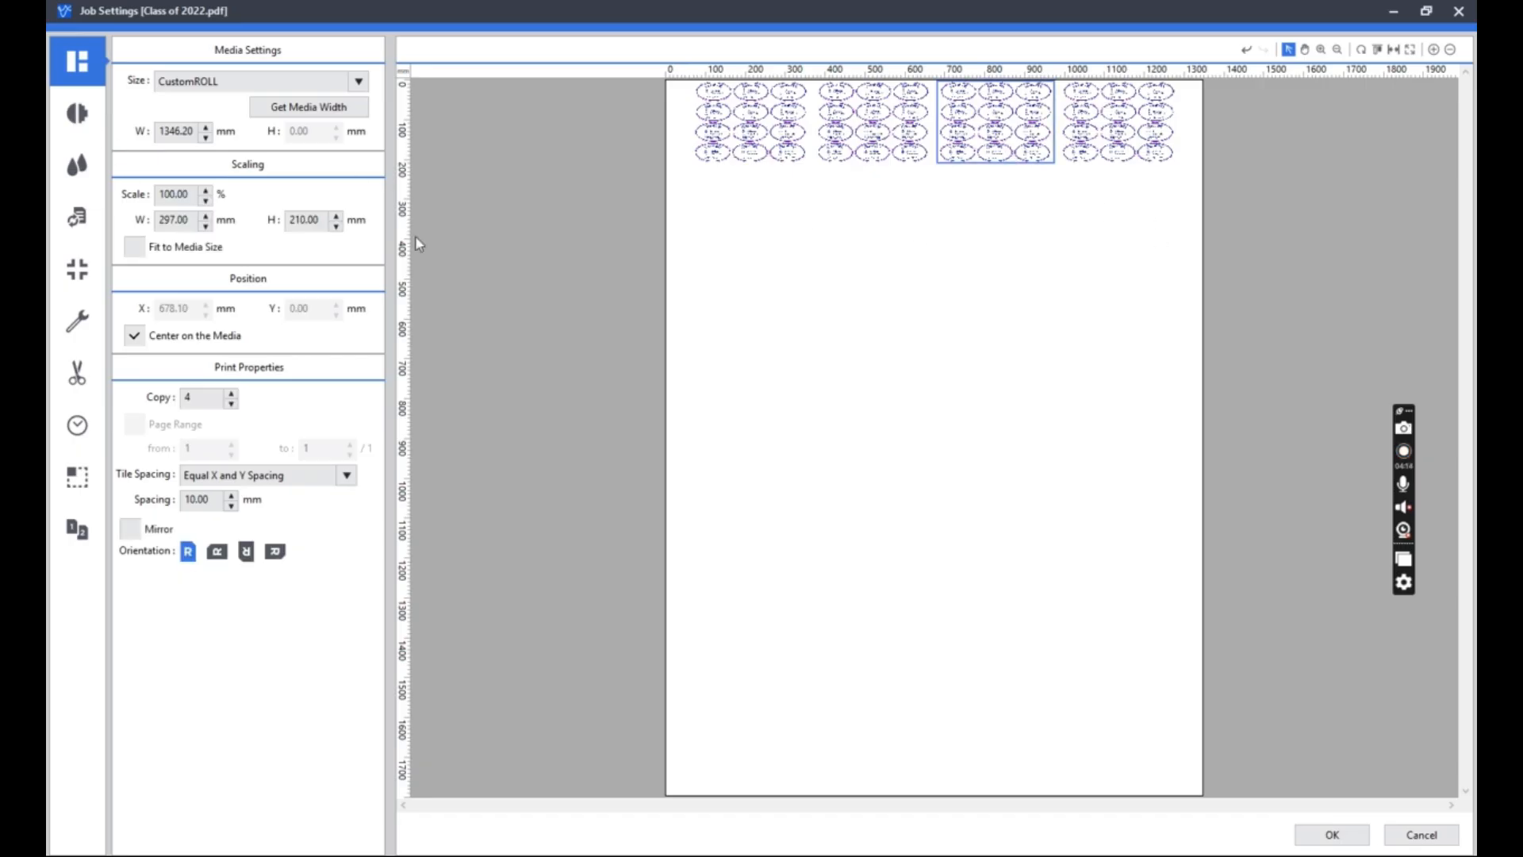
{"action": "left_click", "coordinate": [231, 403]}
{"action": "left_click", "coordinate": [231, 403]}
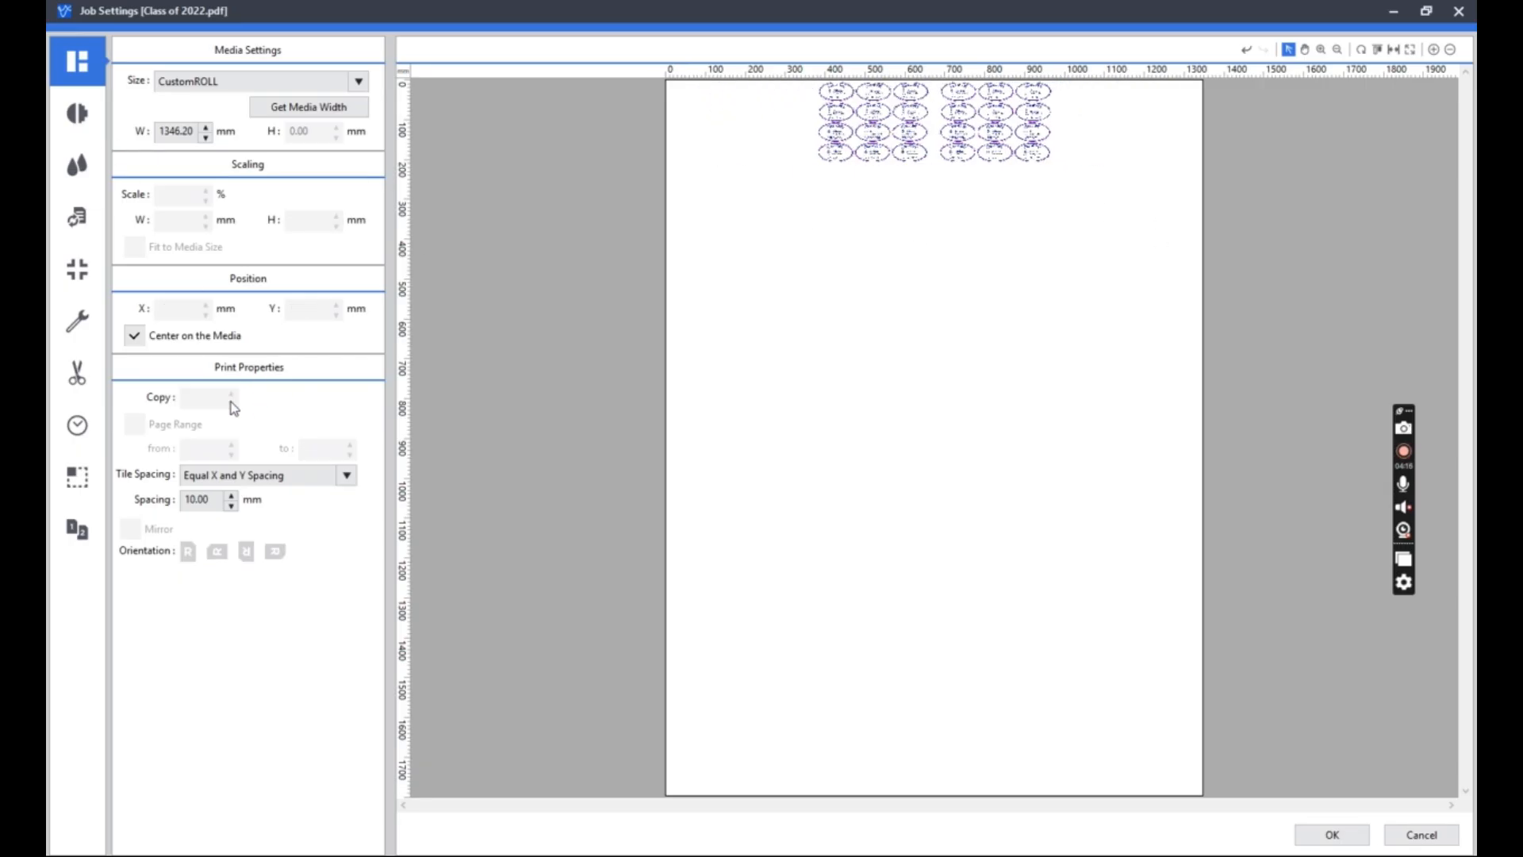
{"action": "left_click", "coordinate": [982, 149]}
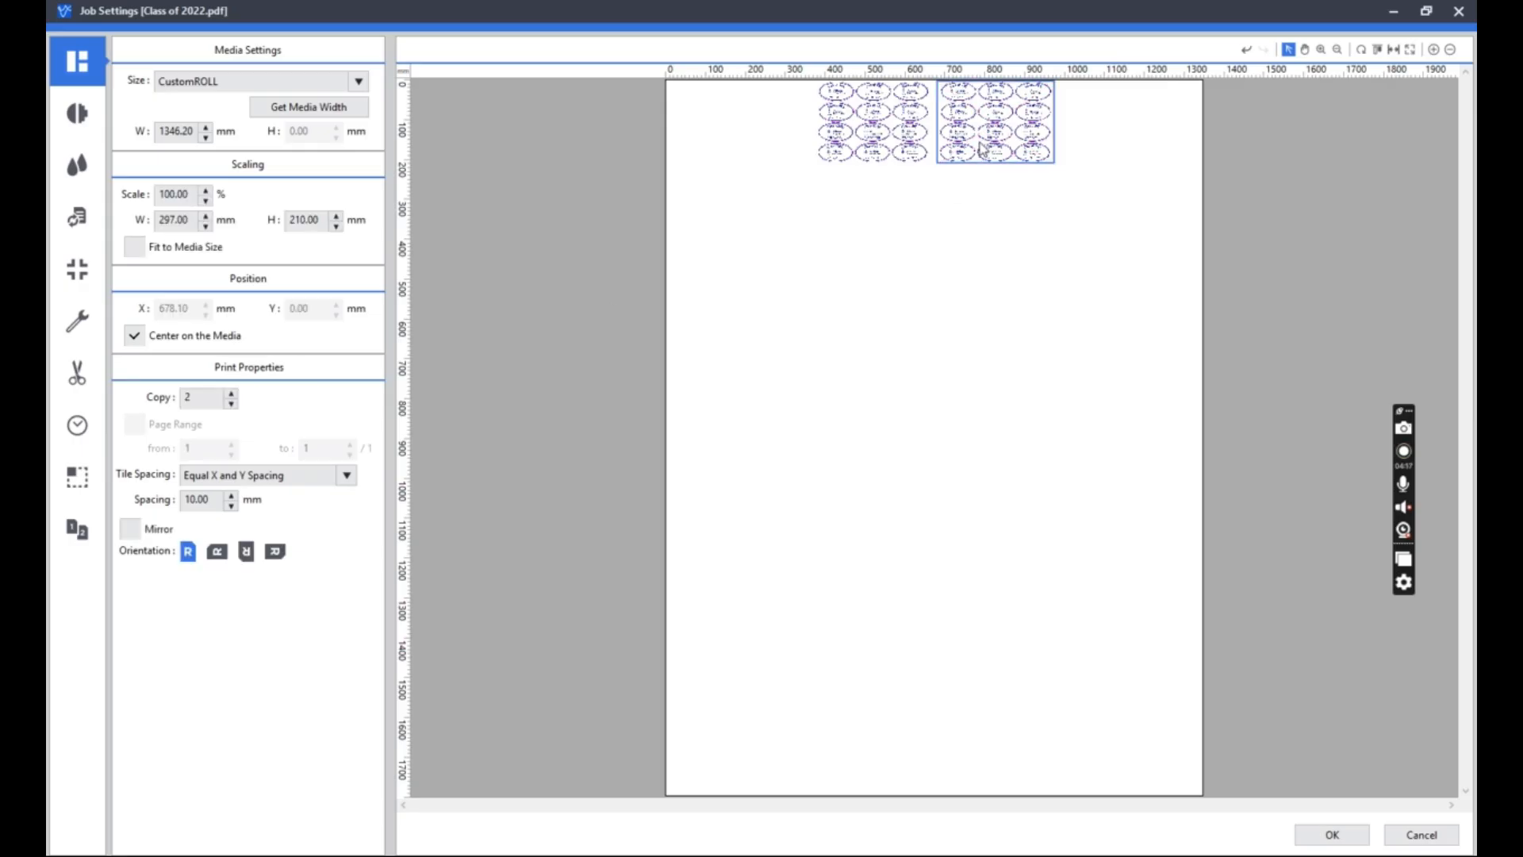
{"action": "left_click", "coordinate": [231, 403]}
{"action": "left_click", "coordinate": [944, 111]}
{"action": "left_click", "coordinate": [134, 247]}
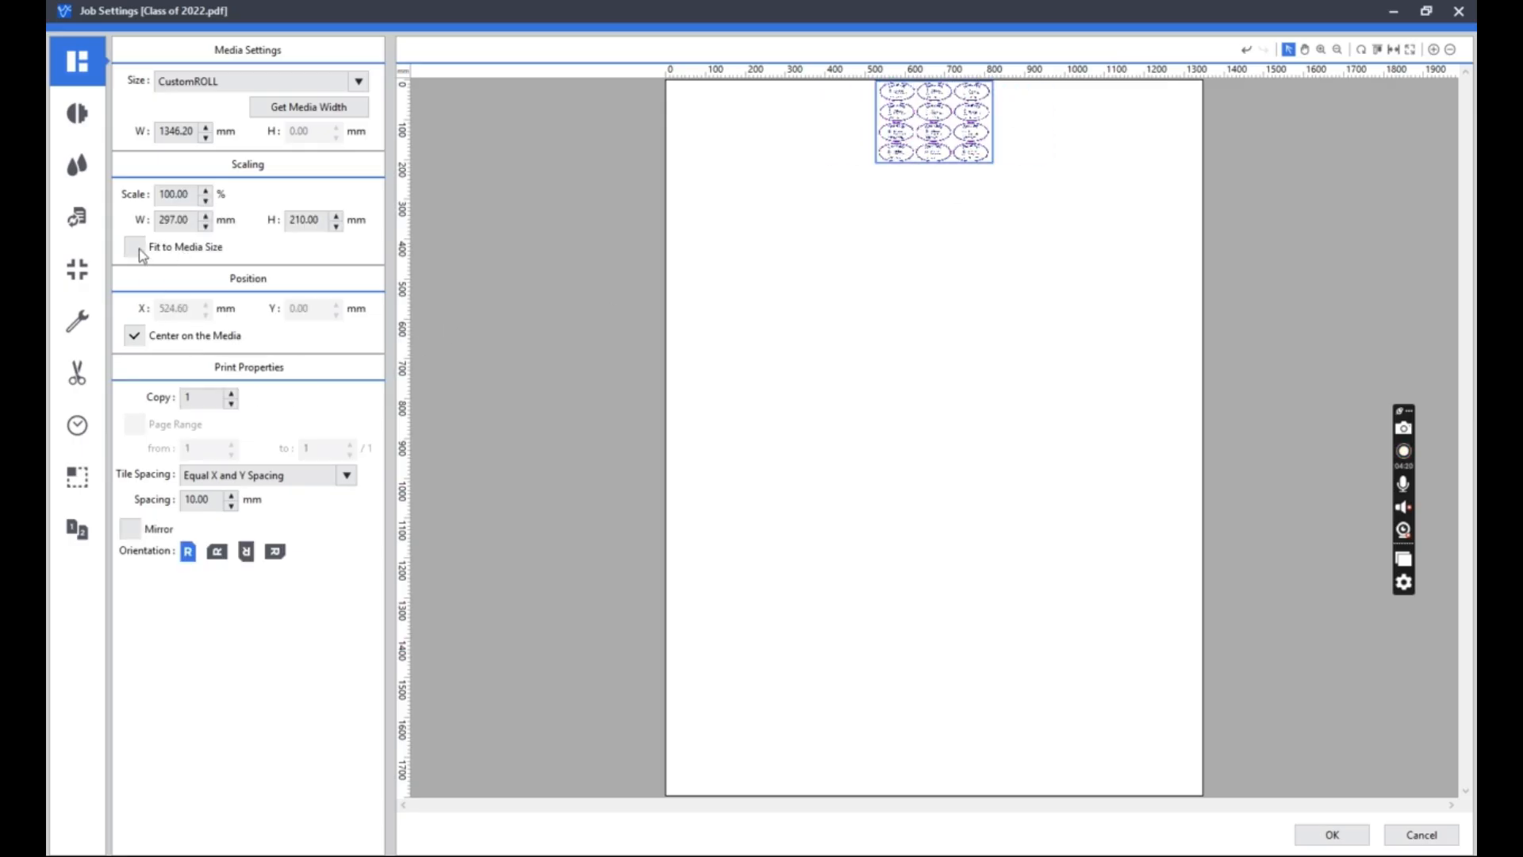
Open the quality settings and review the available media types, keeping [8c] Generic Vinyl 1.
{"action": "left_click", "coordinate": [66, 120]}
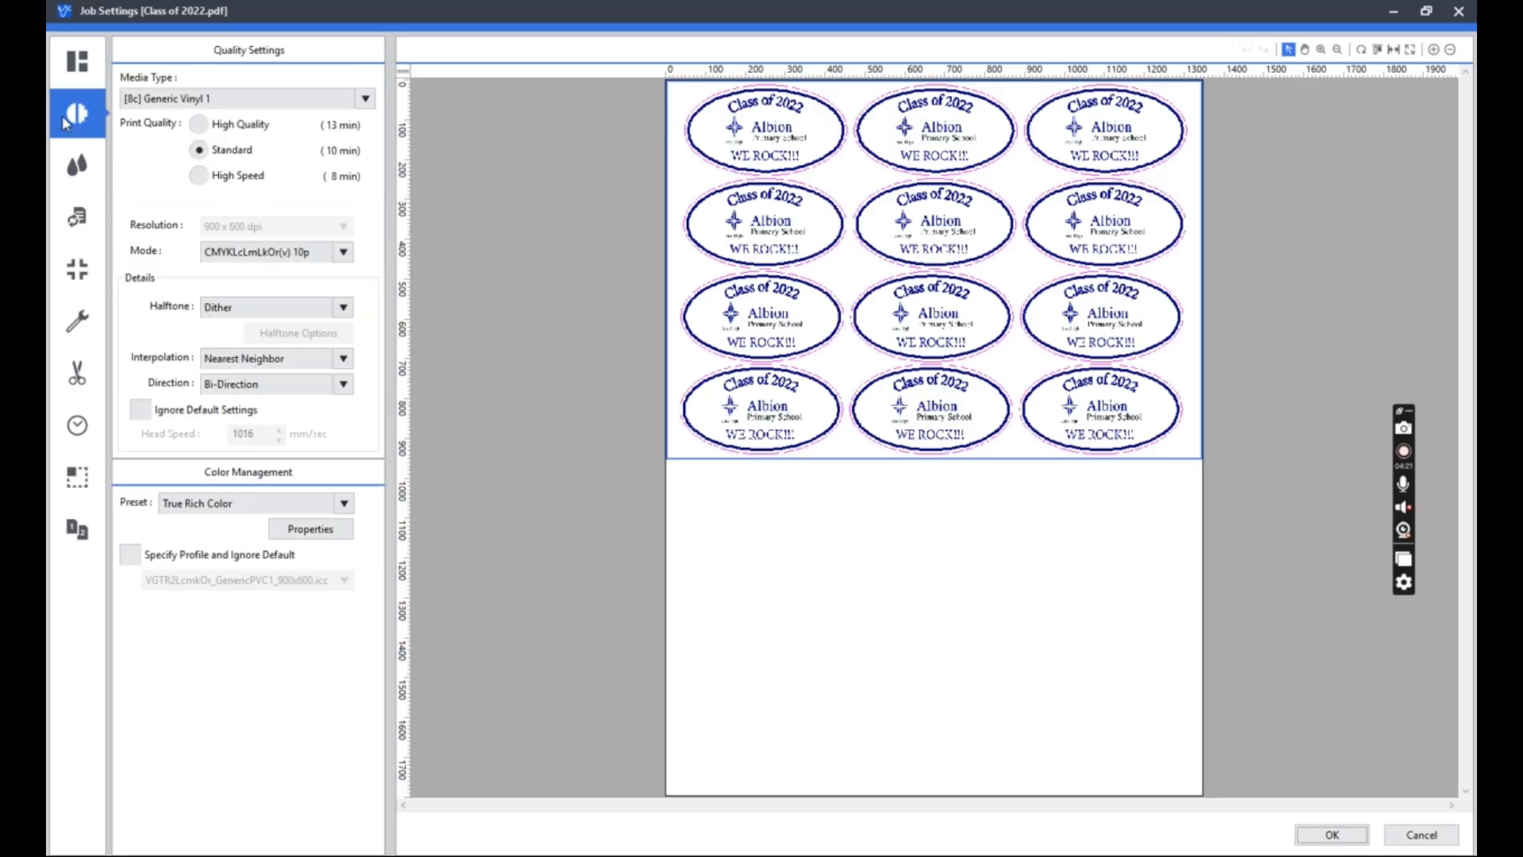
{"action": "left_click", "coordinate": [827, 571]}
{"action": "left_click", "coordinate": [226, 97]}
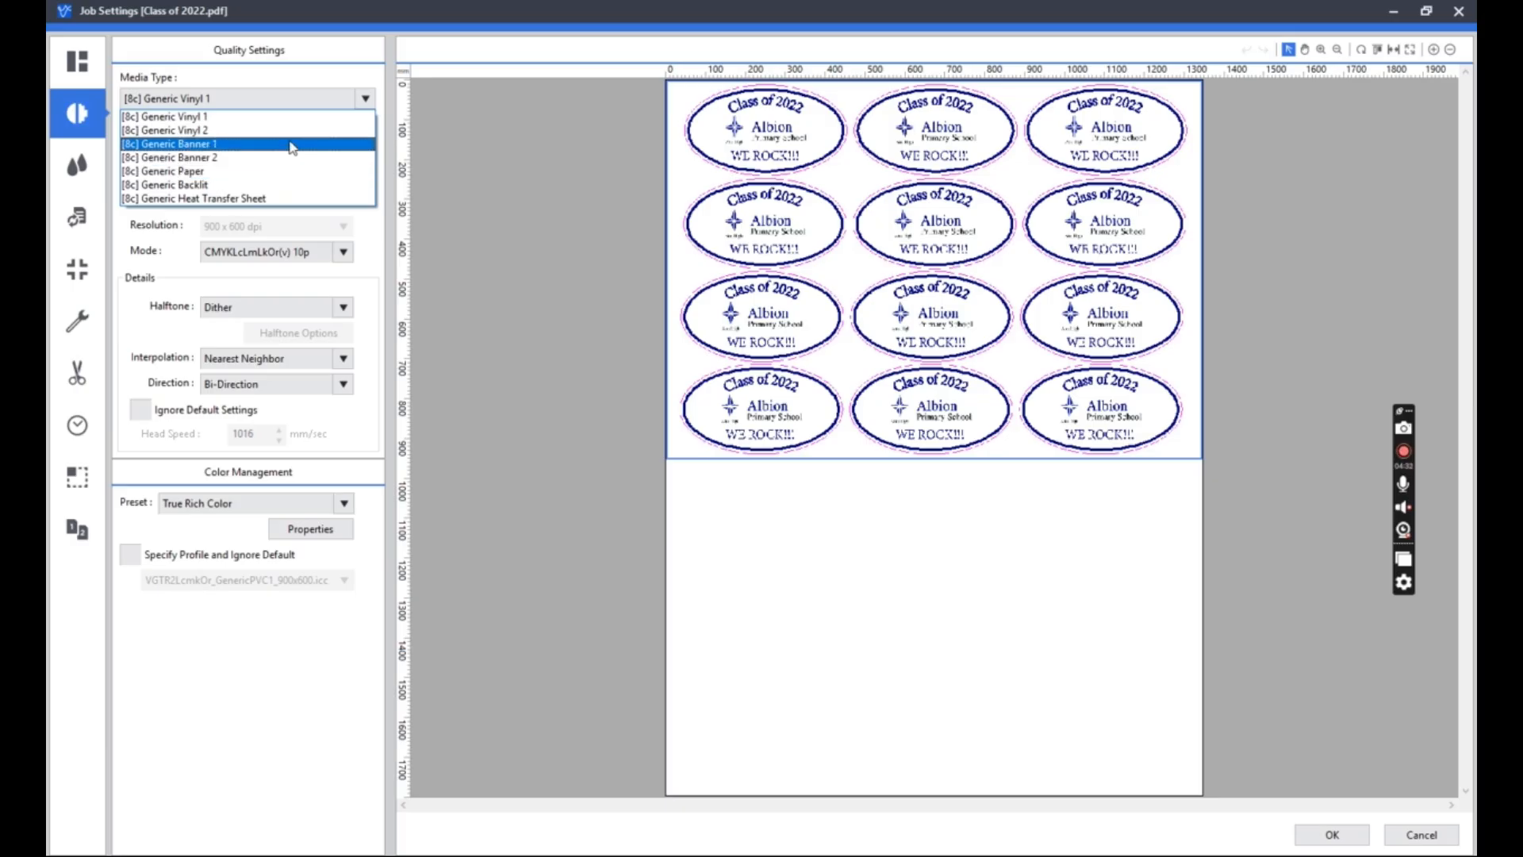
{"action": "left_click", "coordinate": [302, 104]}
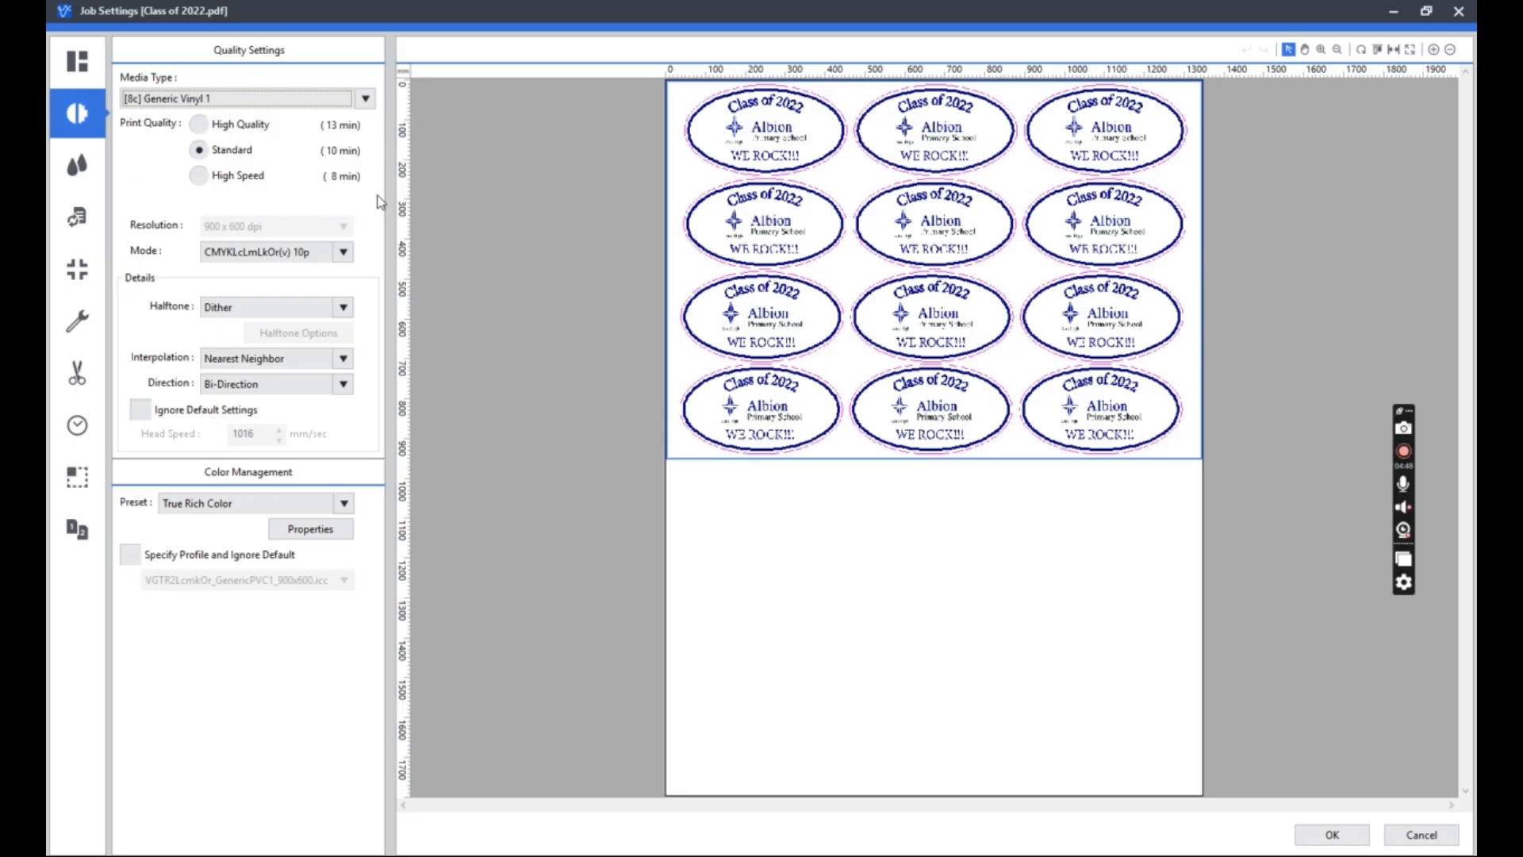
Review the mode, halftone, interpolation and direction options without changing them.
{"action": "left_click", "coordinate": [347, 252]}
{"action": "left_click", "coordinate": [349, 252]}
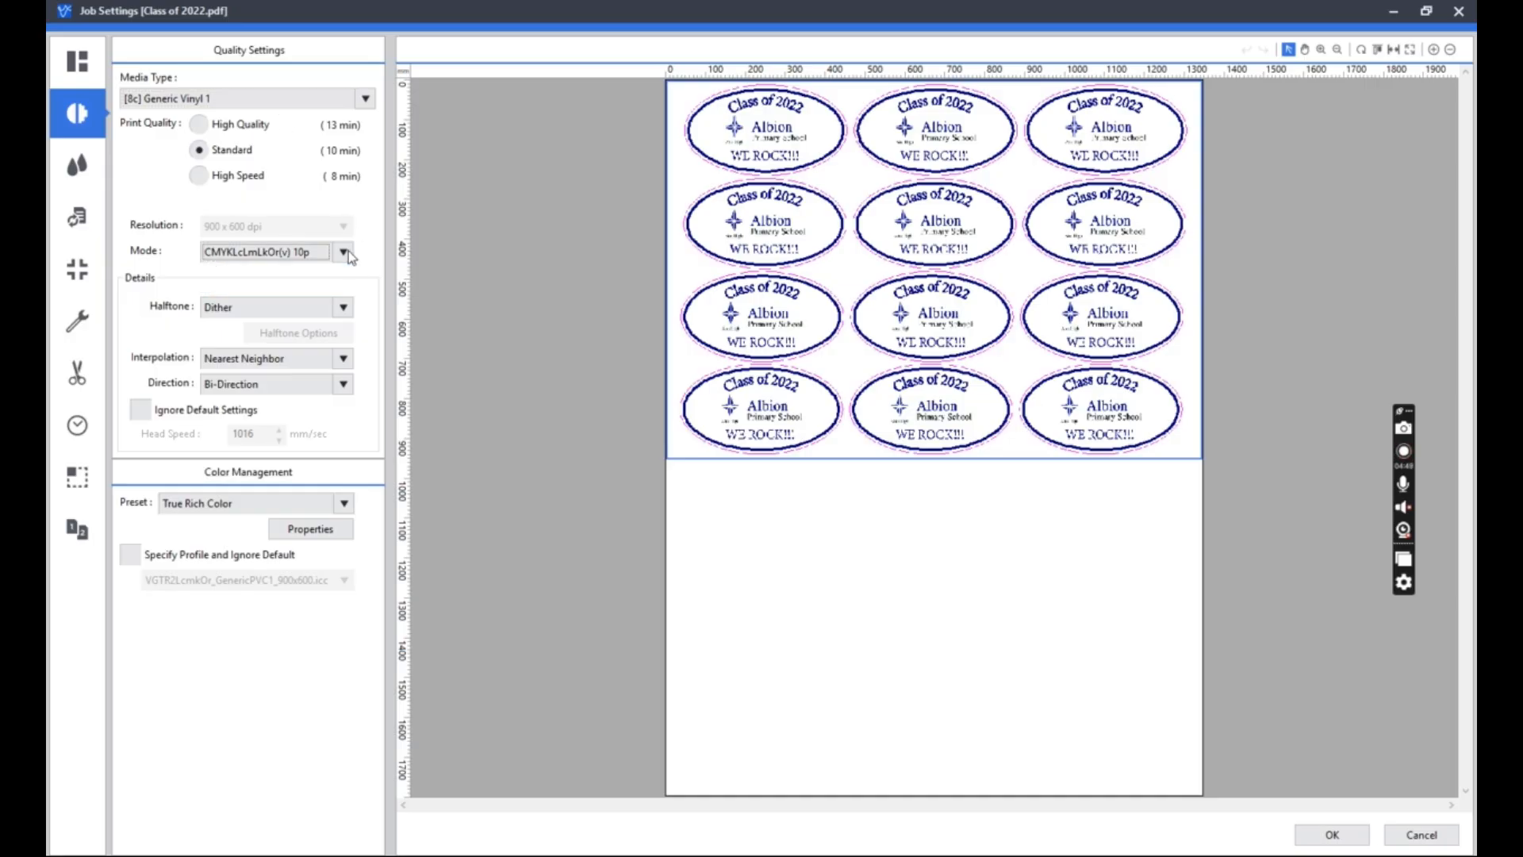
{"action": "left_click", "coordinate": [351, 307]}
{"action": "left_click", "coordinate": [353, 308]}
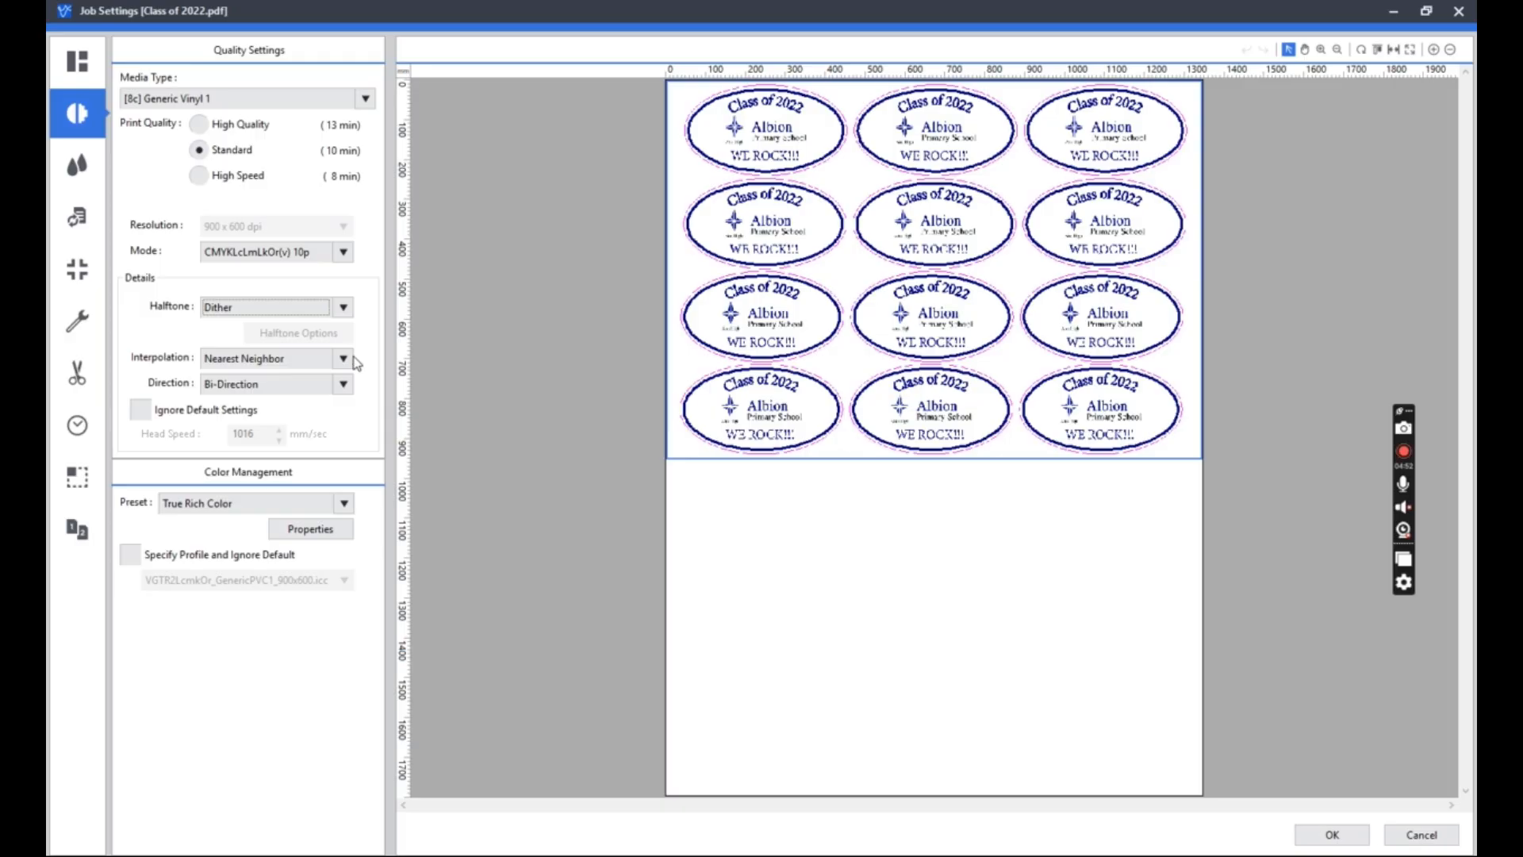
{"action": "left_click", "coordinate": [354, 358]}
{"action": "left_click", "coordinate": [354, 358]}
{"action": "left_click", "coordinate": [350, 385]}
{"action": "left_click", "coordinate": [349, 387]}
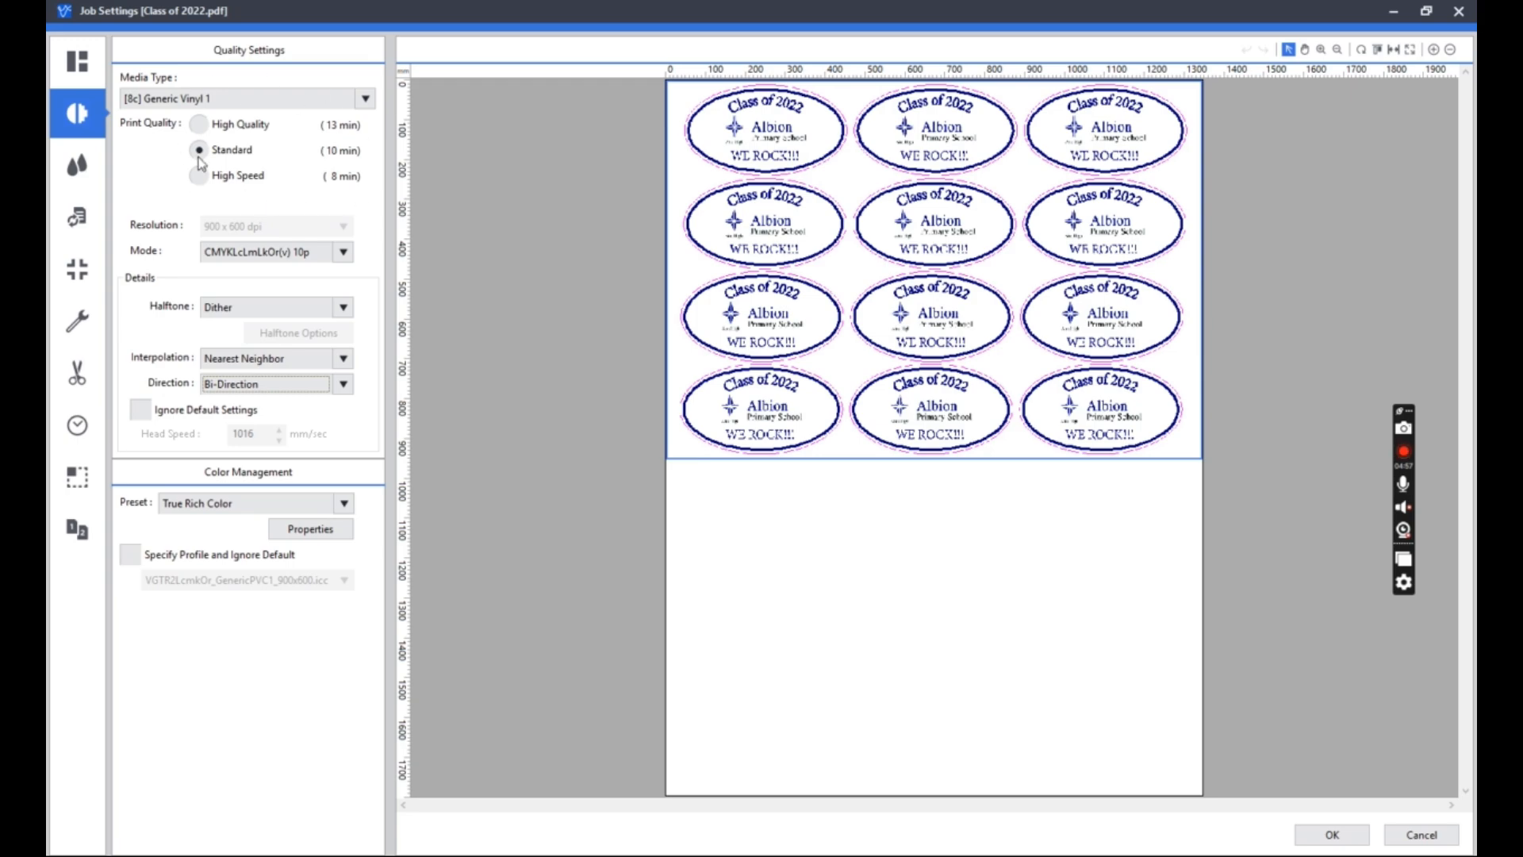
Adjust the individual ink levels, raising cyan to 5 and lowering magenta, yellow and black to the minimum.
{"action": "left_click", "coordinate": [88, 170]}
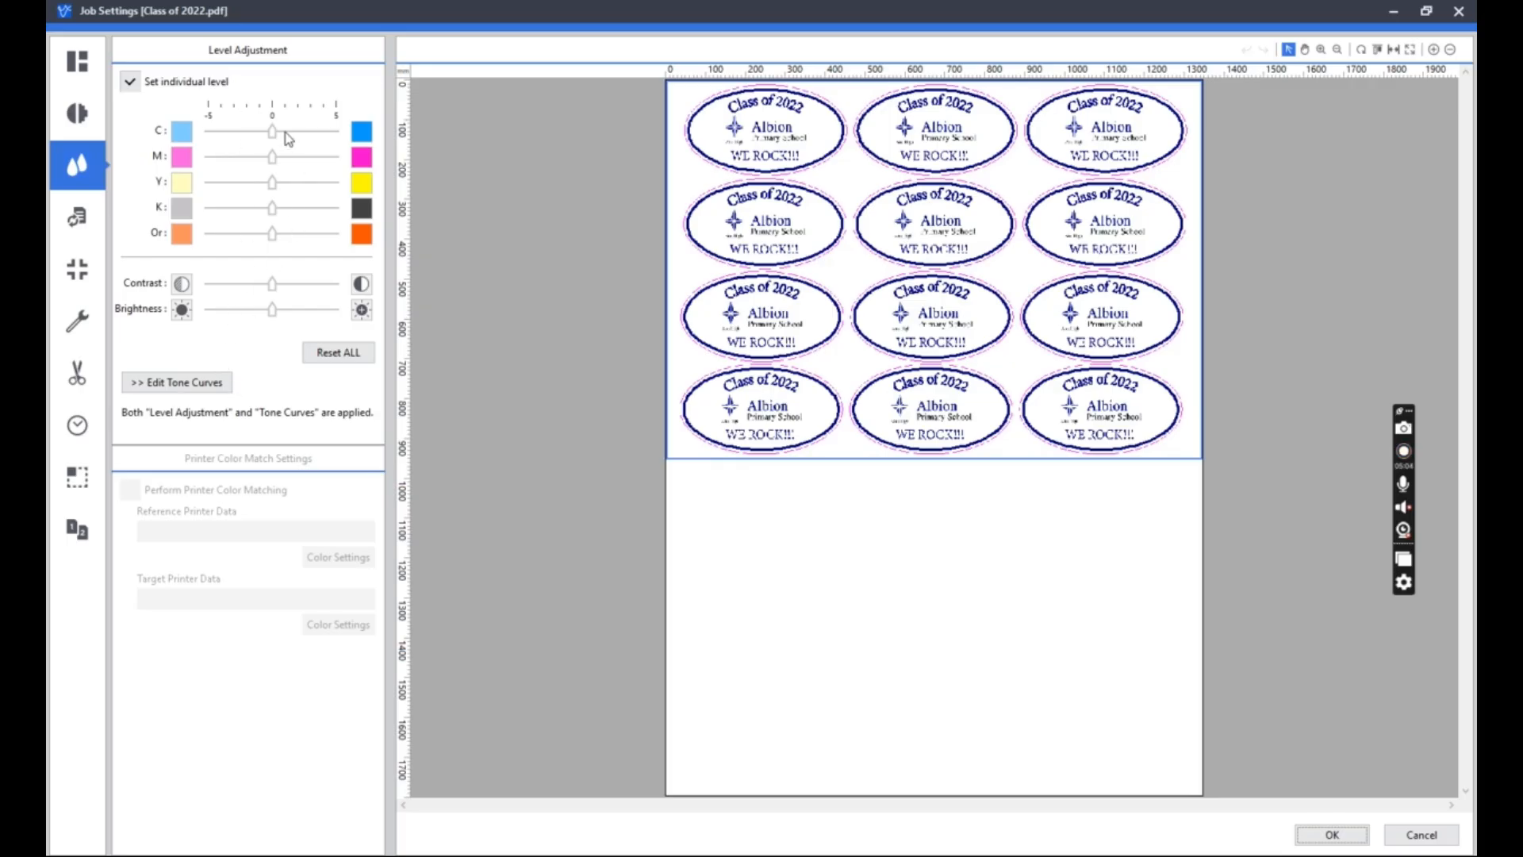
{"action": "left_click_drag", "start_coordinate": [272, 132], "coordinate": [389, 142]}
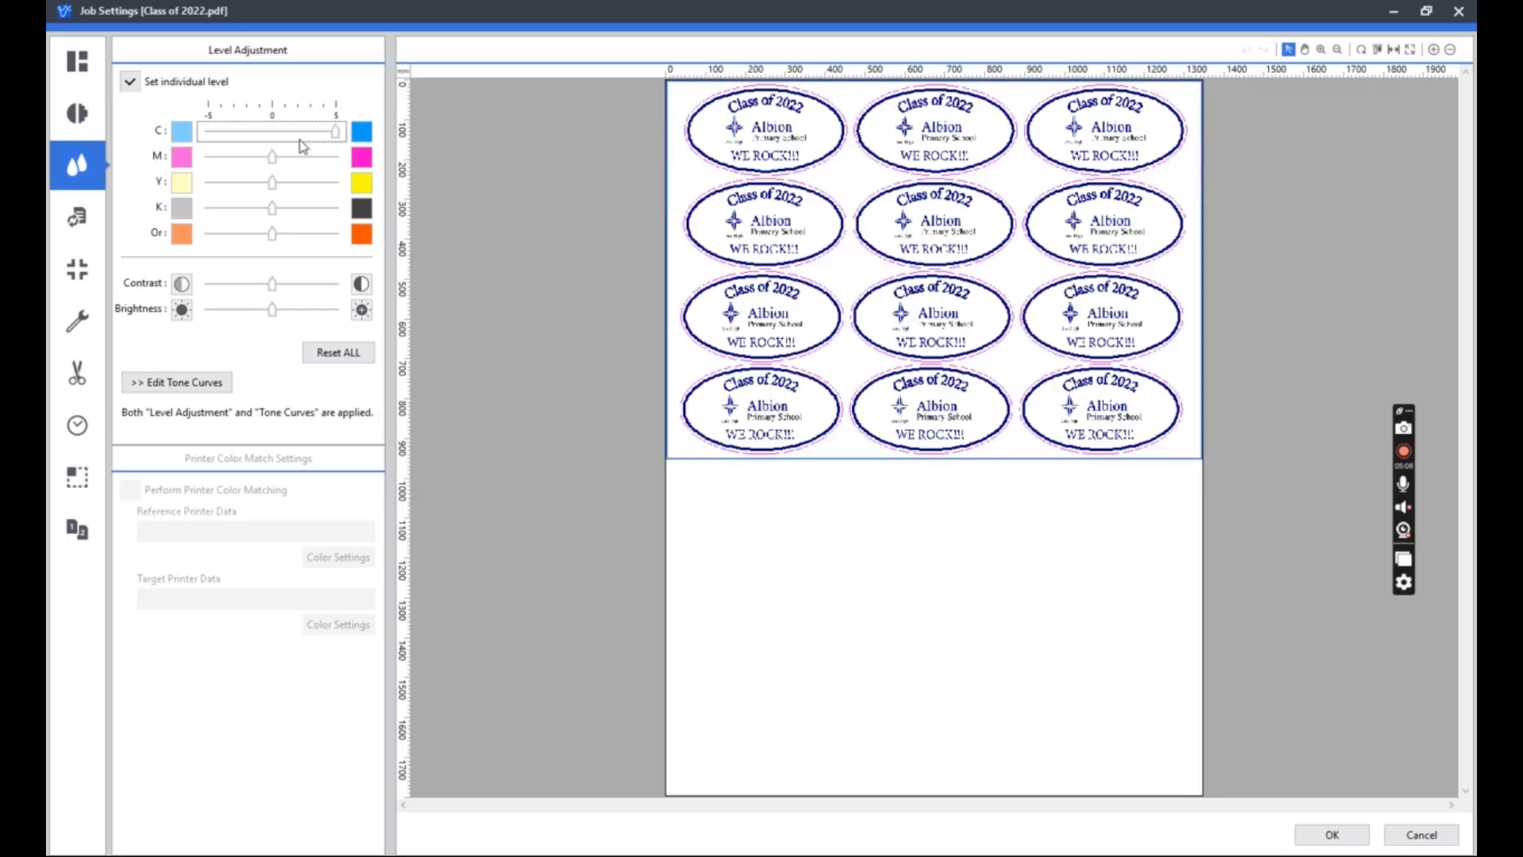
{"action": "left_click_drag", "start_coordinate": [272, 159], "coordinate": [175, 151]}
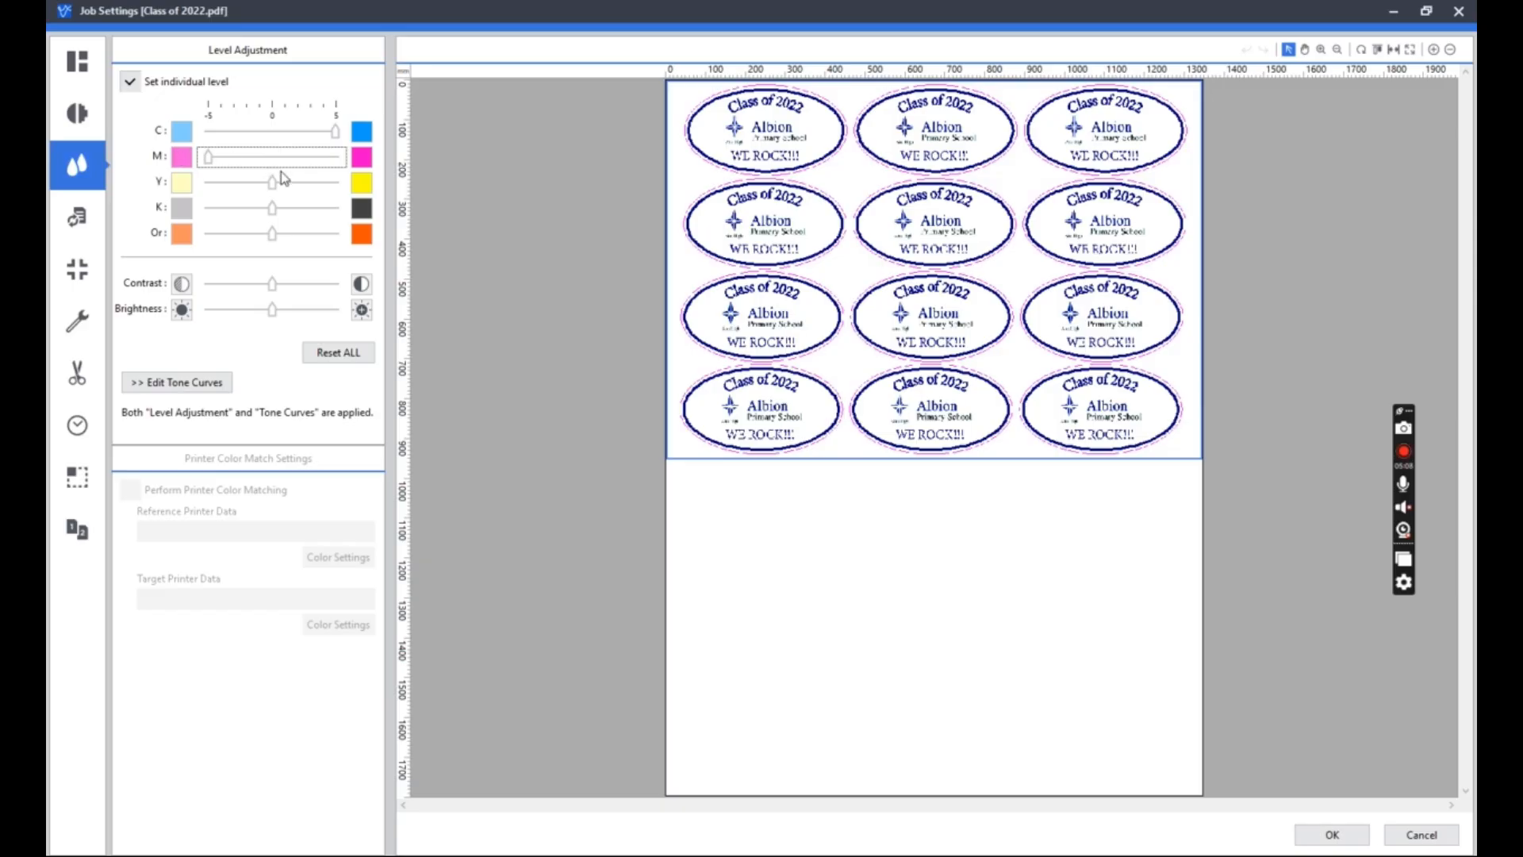
{"action": "left_click_drag", "start_coordinate": [274, 184], "coordinate": [184, 189]}
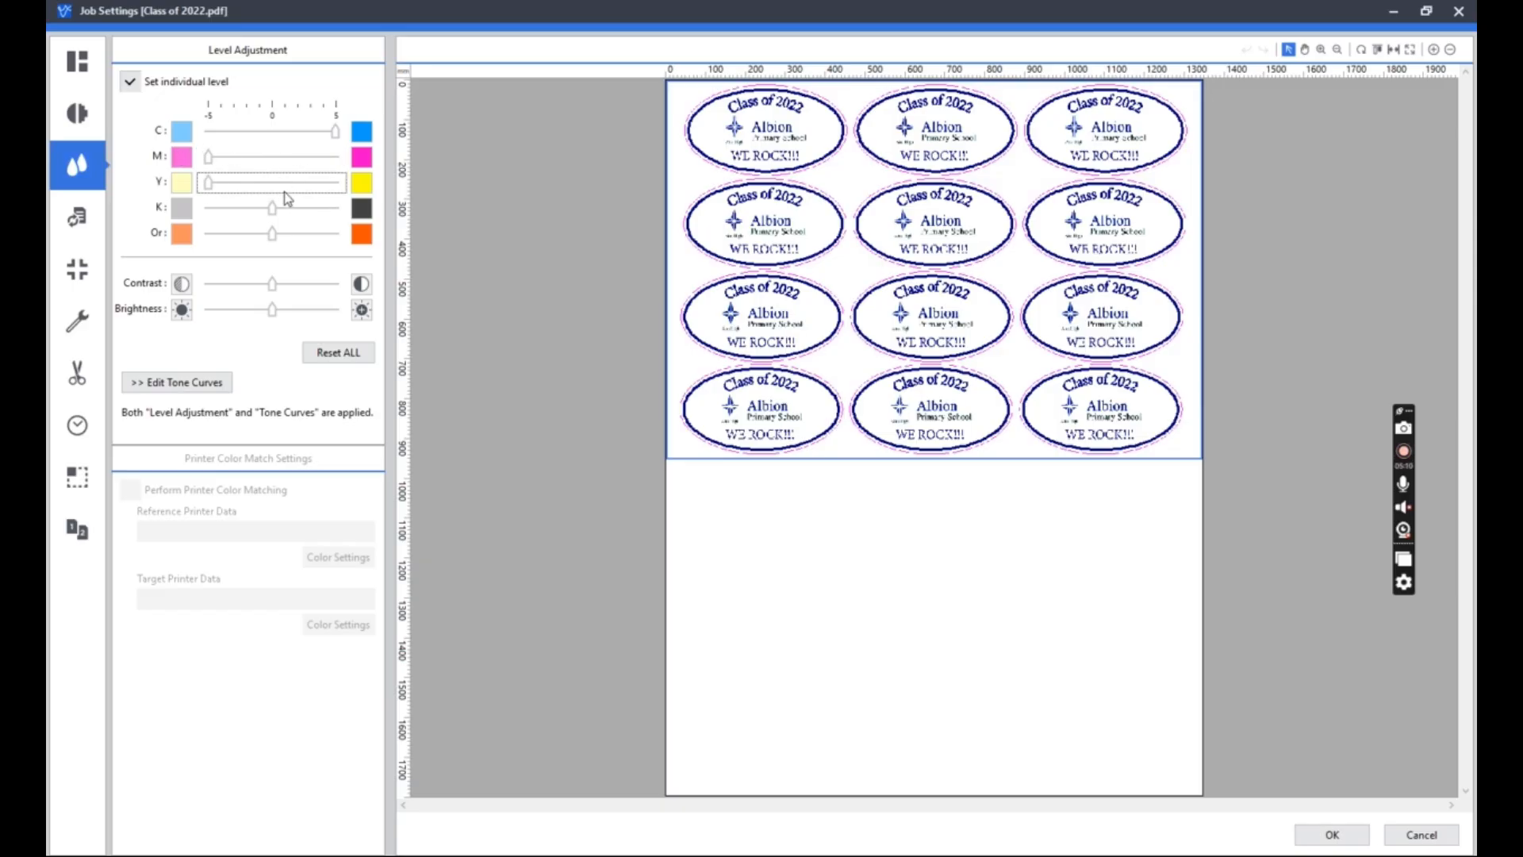
{"action": "left_click_drag", "start_coordinate": [275, 209], "coordinate": [184, 213]}
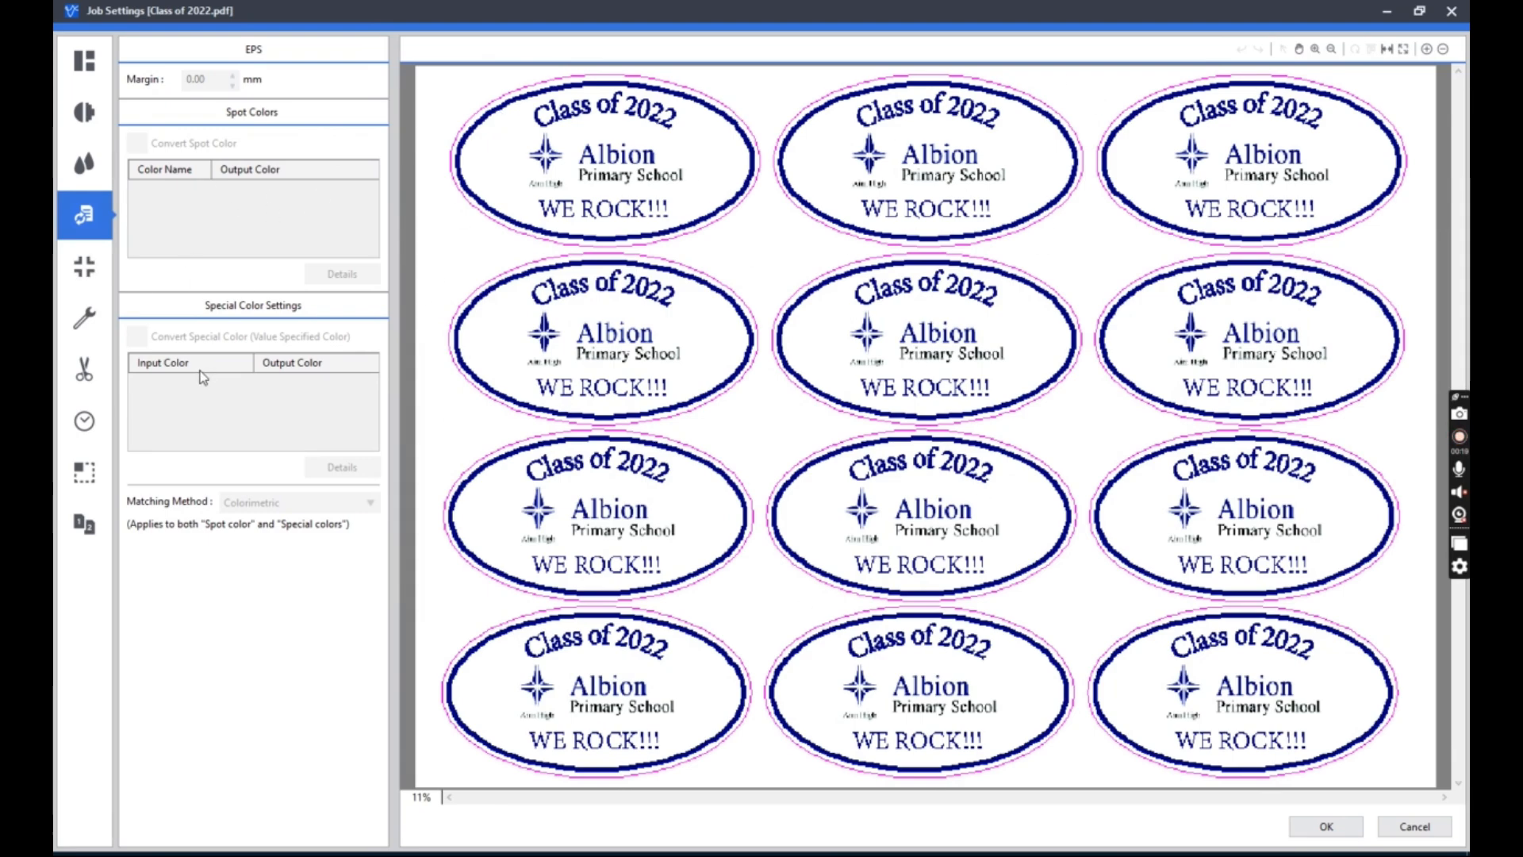
Open the marks settings and set the mark type to No Marks.
{"action": "left_click", "coordinate": [84, 267]}
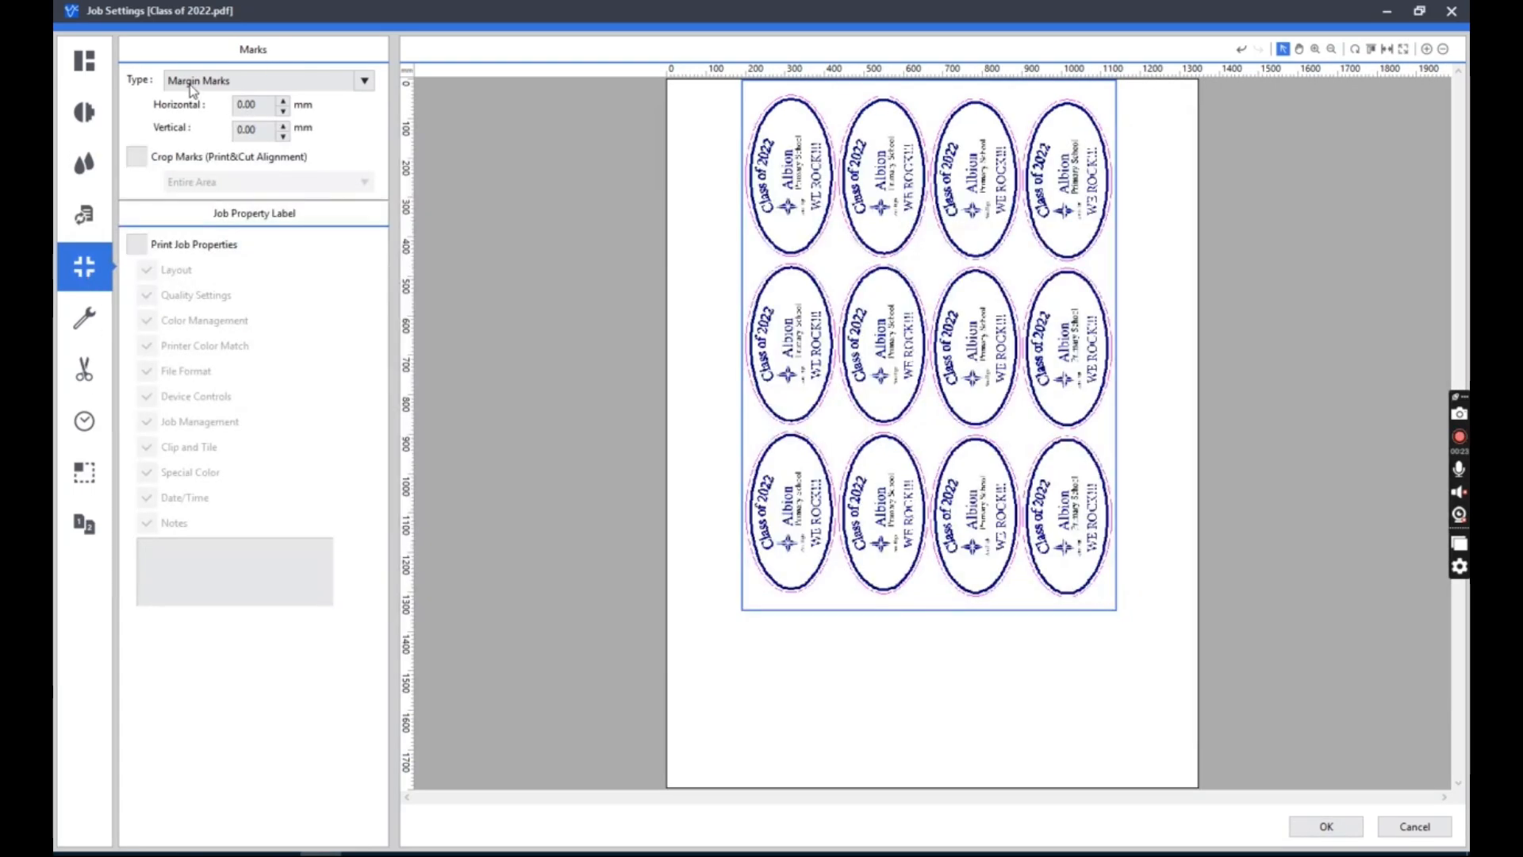
{"action": "left_click", "coordinate": [287, 84]}
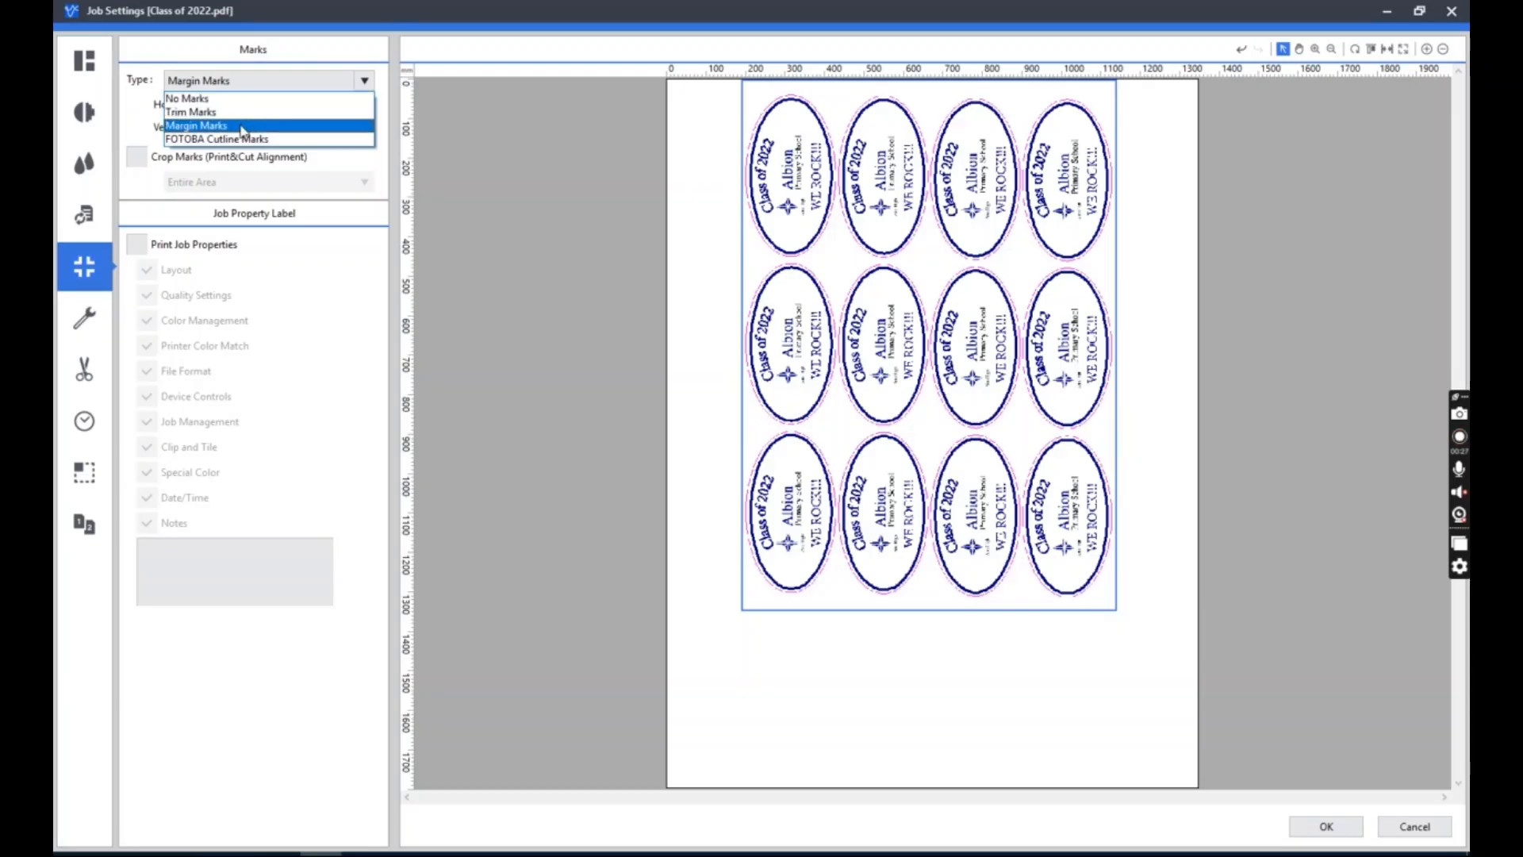
{"action": "left_click", "coordinate": [242, 99]}
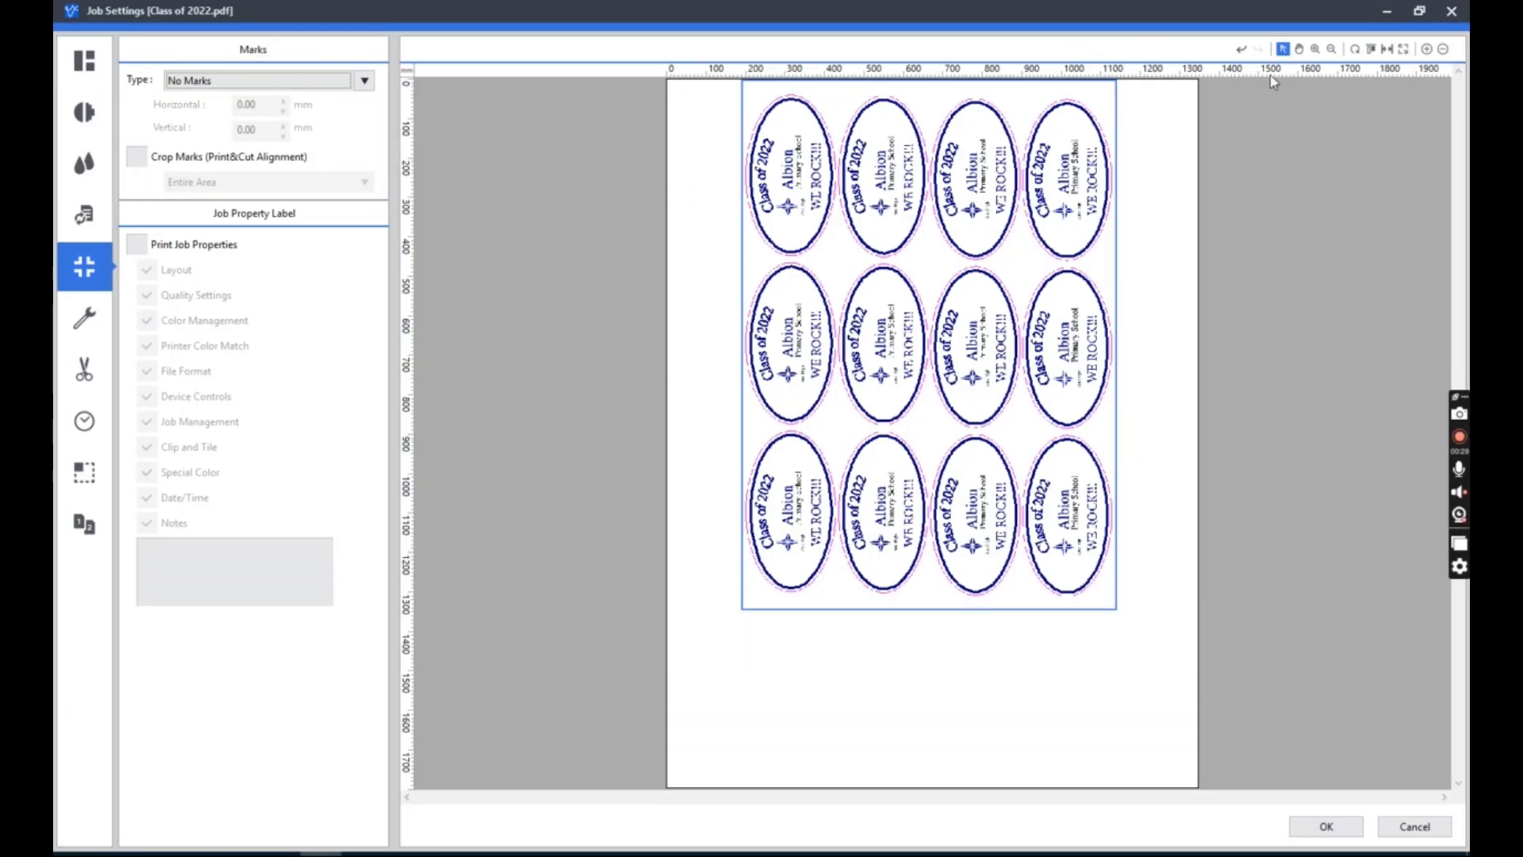
Apply Trim Marks to the artwork and check them up close at its lower-right corner.
{"action": "left_click", "coordinate": [1315, 48]}
{"action": "left_click_drag", "start_coordinate": [1111, 591], "coordinate": [1042, 522]}
{"action": "left_click", "coordinate": [1283, 49]}
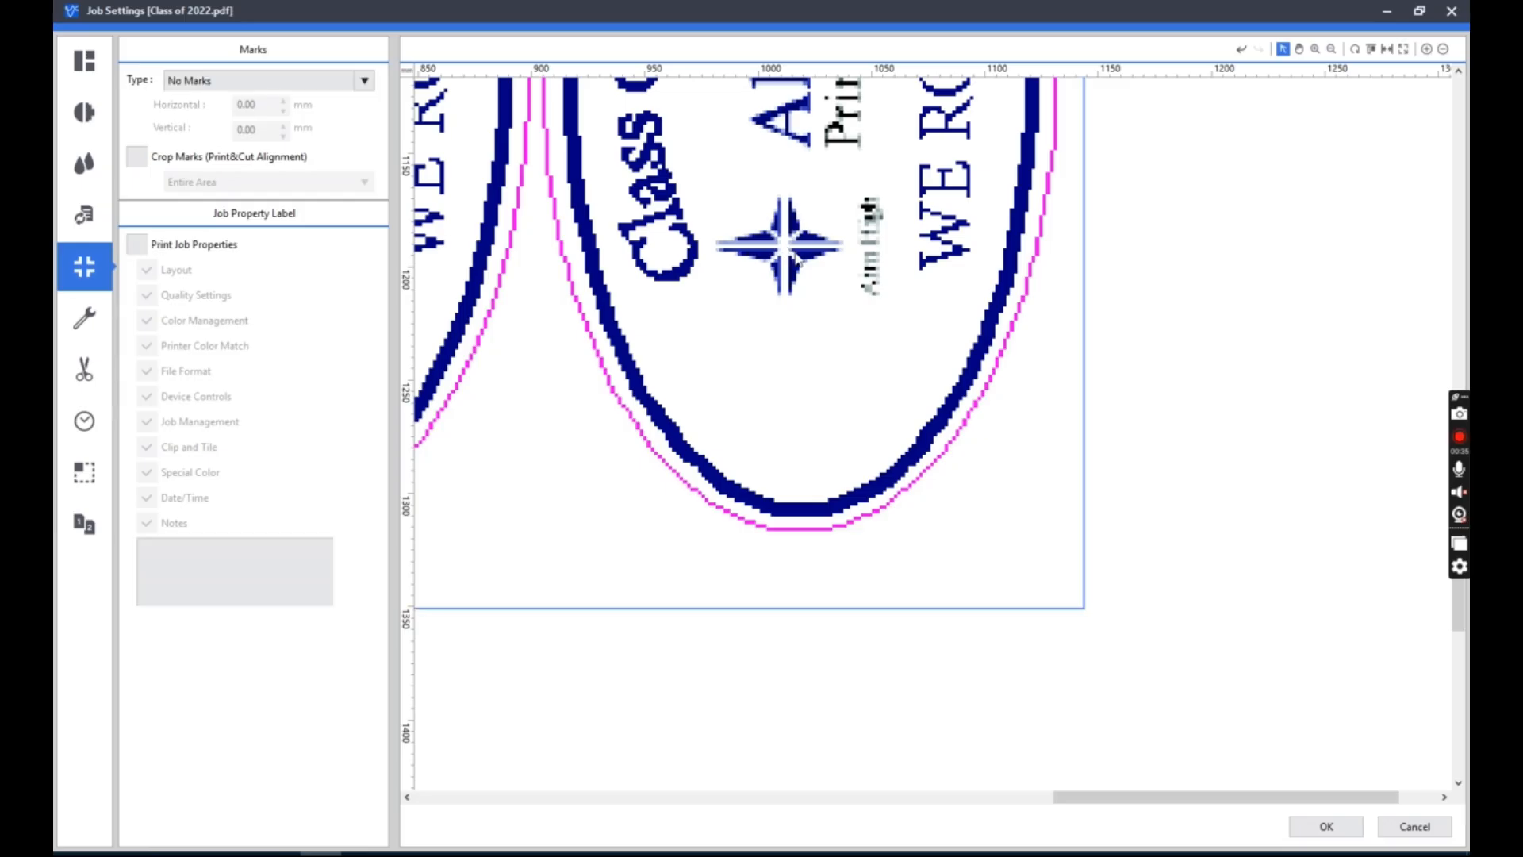
{"action": "left_click", "coordinate": [1092, 619]}
{"action": "left_click", "coordinate": [819, 350]}
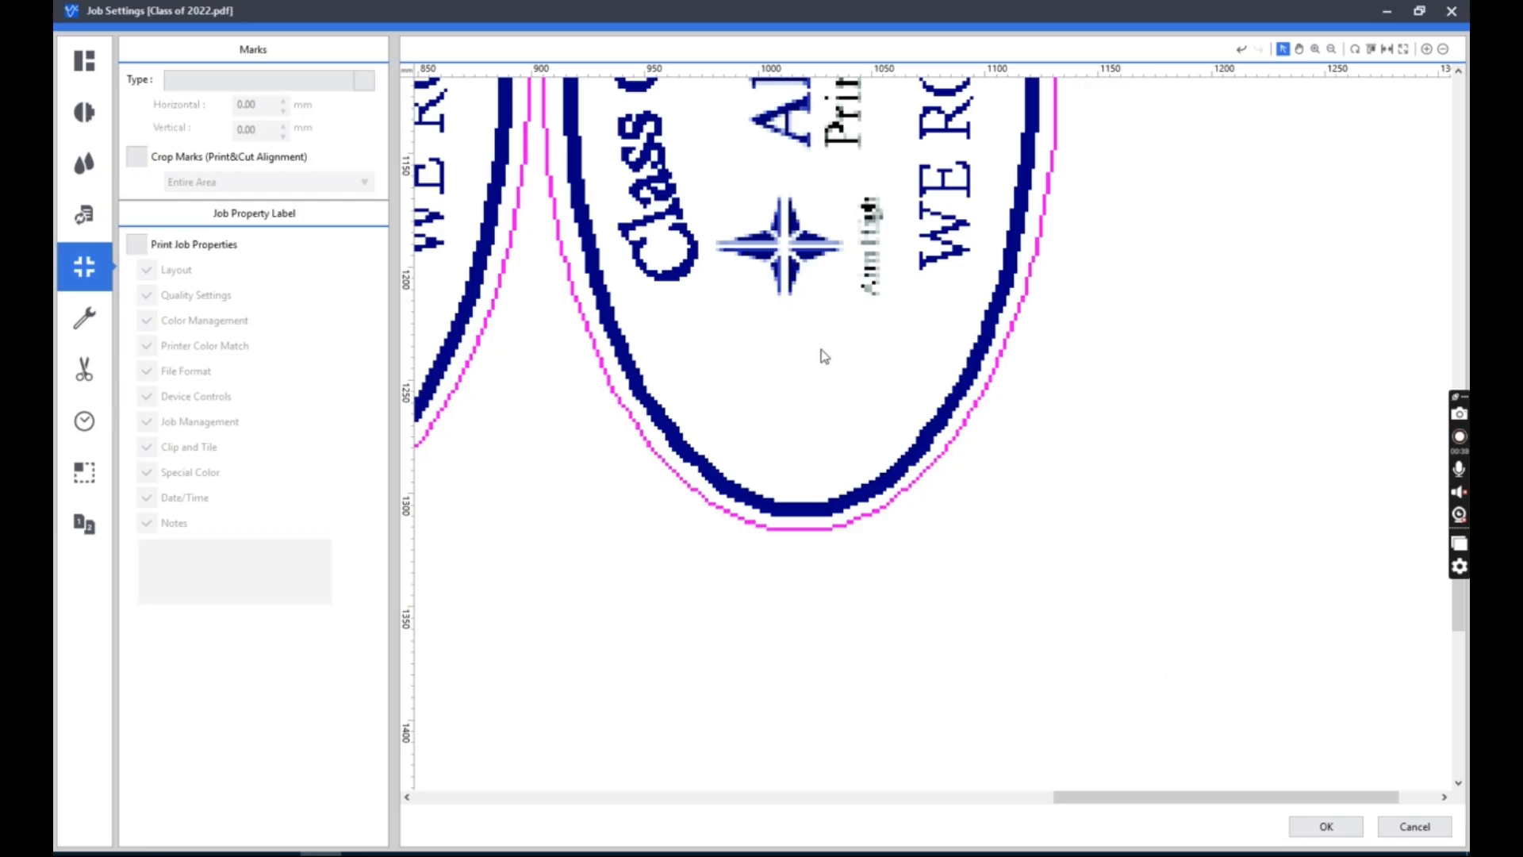
{"action": "left_click", "coordinate": [238, 83]}
{"action": "left_click", "coordinate": [230, 112]}
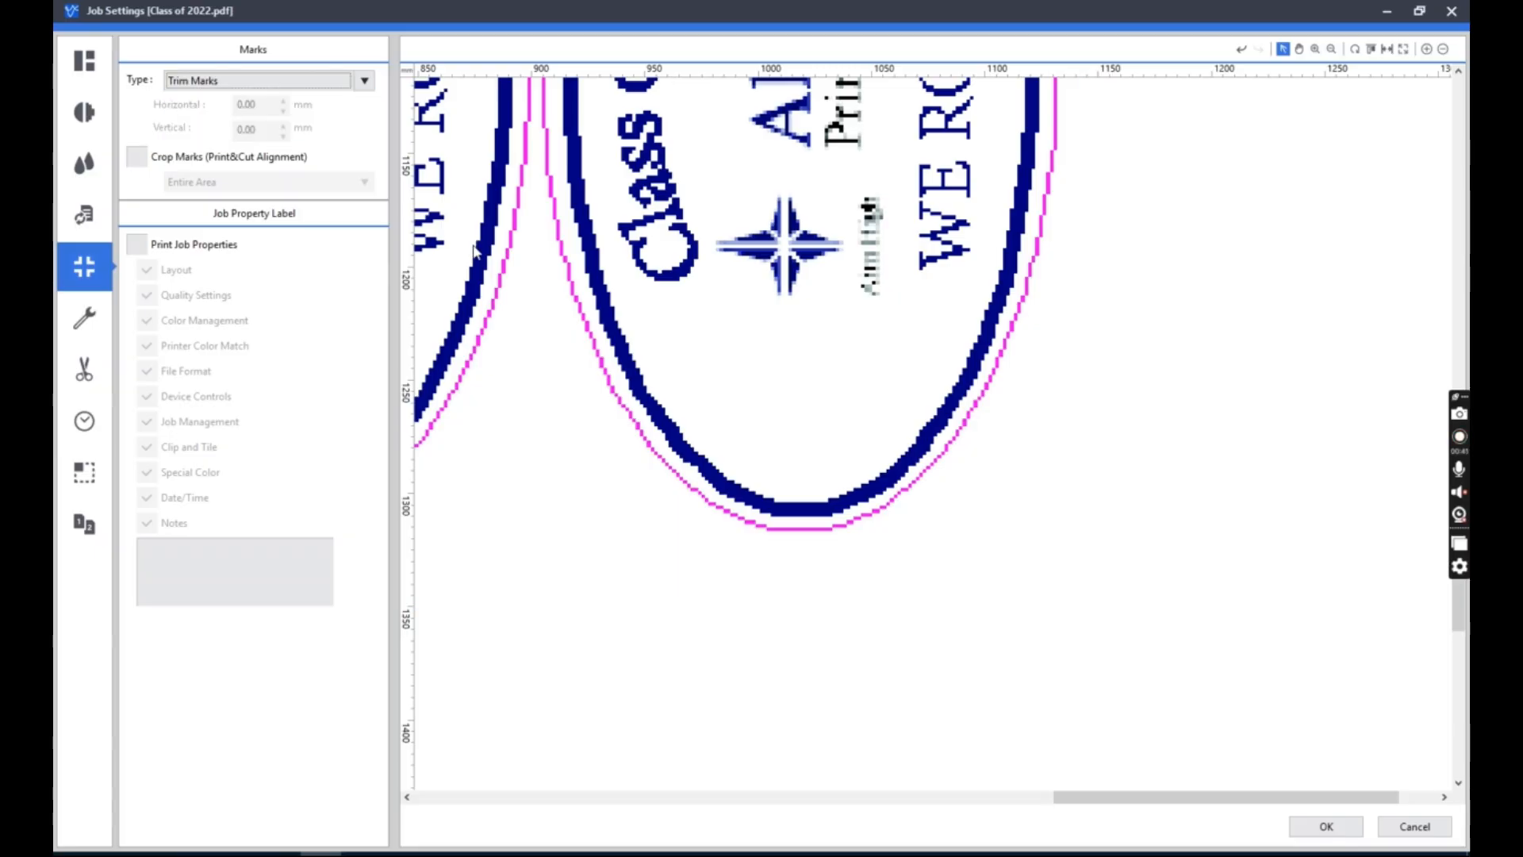
{"action": "left_click", "coordinate": [1217, 704]}
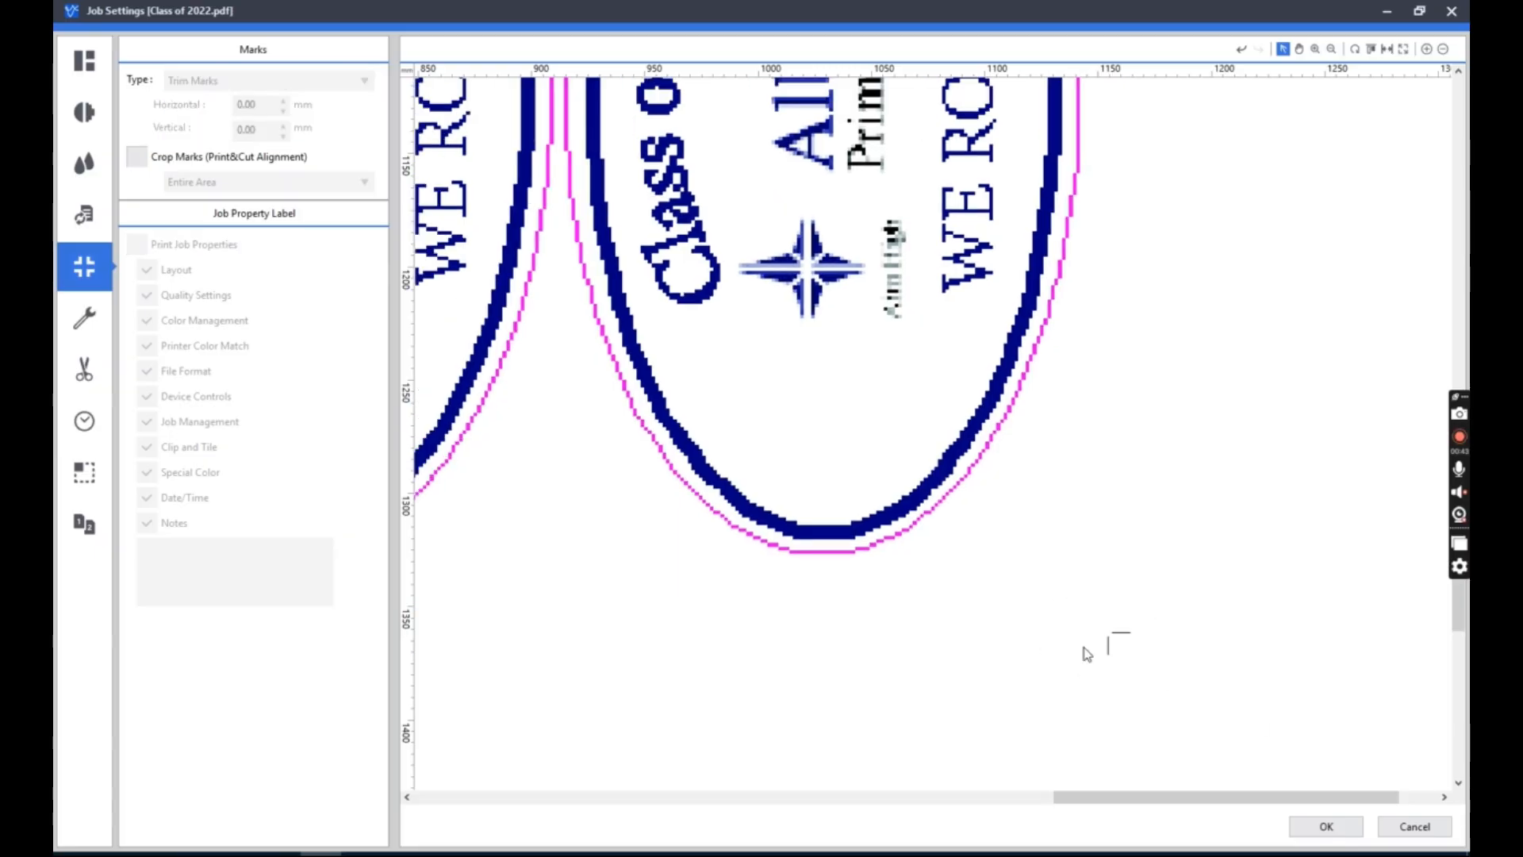
Apply Margin Marks to the artwork and deselect it to check the marks.
{"action": "left_click", "coordinate": [807, 290]}
{"action": "left_click", "coordinate": [254, 83]}
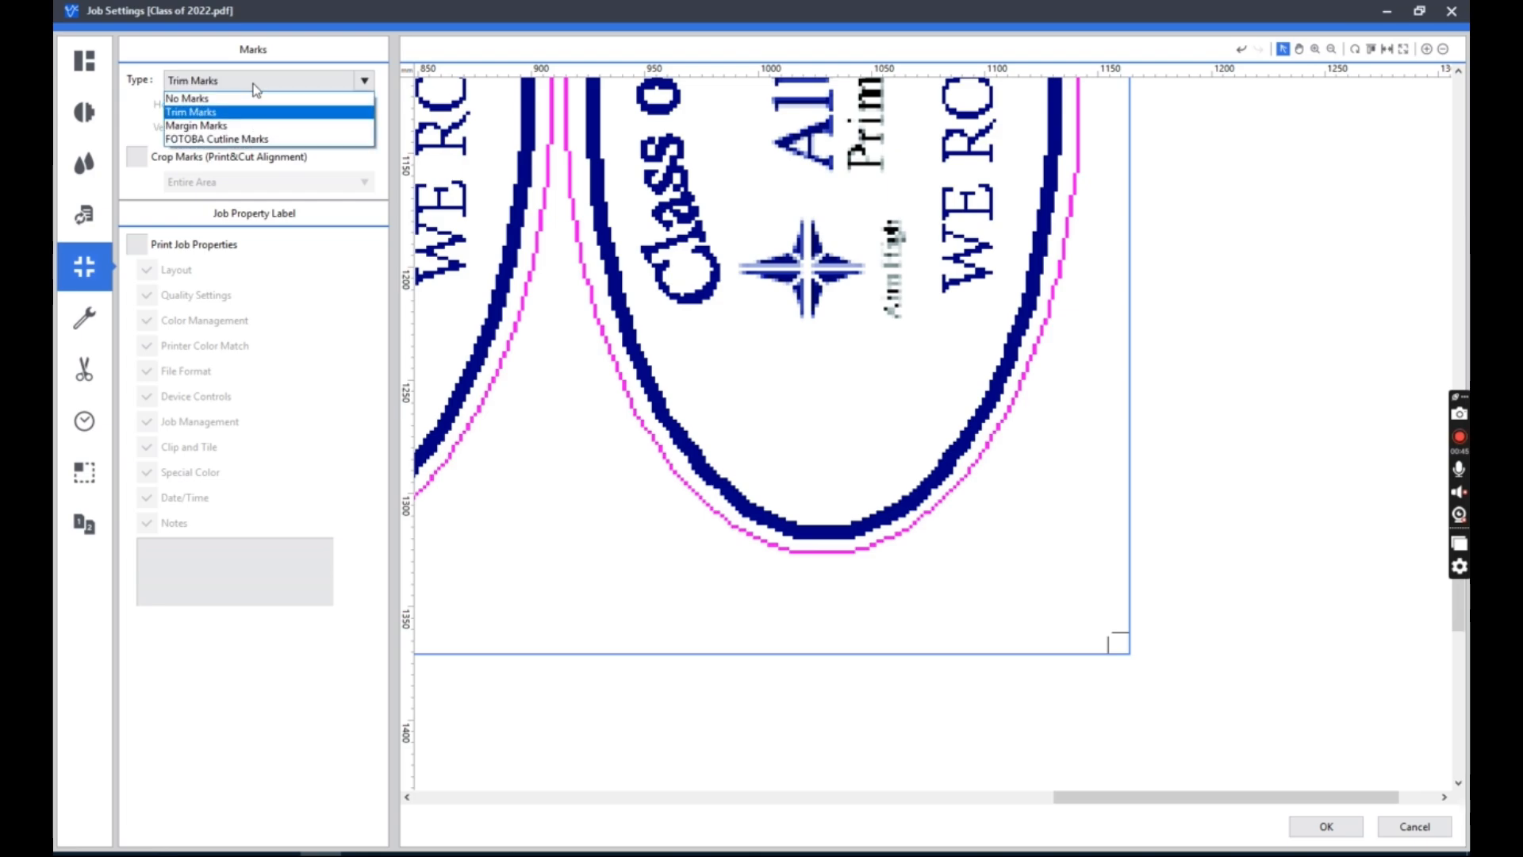
{"action": "left_click", "coordinate": [250, 126]}
{"action": "left_click", "coordinate": [1268, 674]}
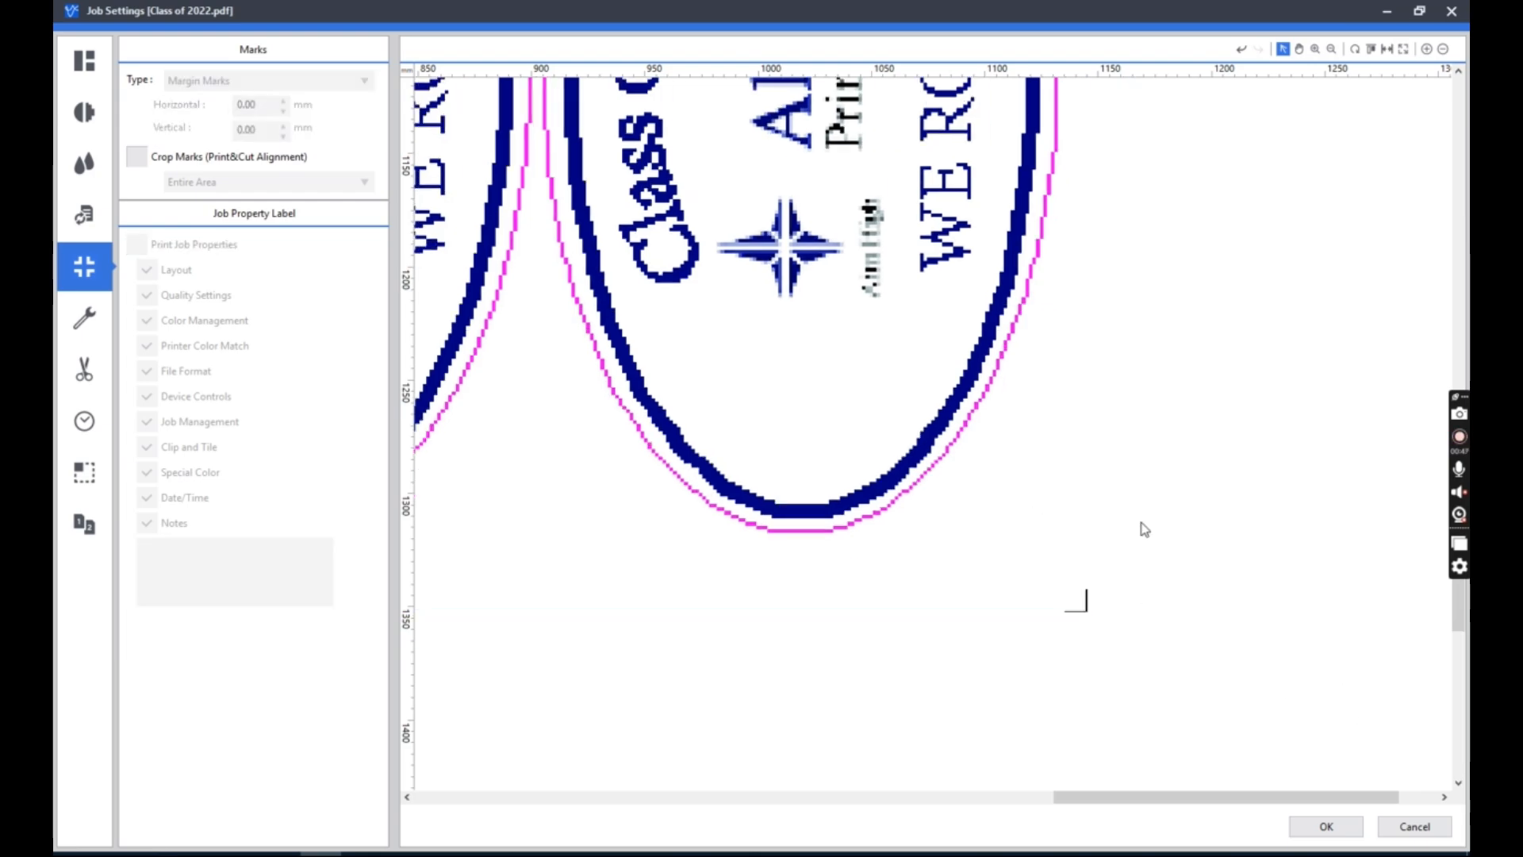
Set the artwork's mark type back to No Marks and show the whole page.
{"action": "left_click", "coordinate": [674, 330]}
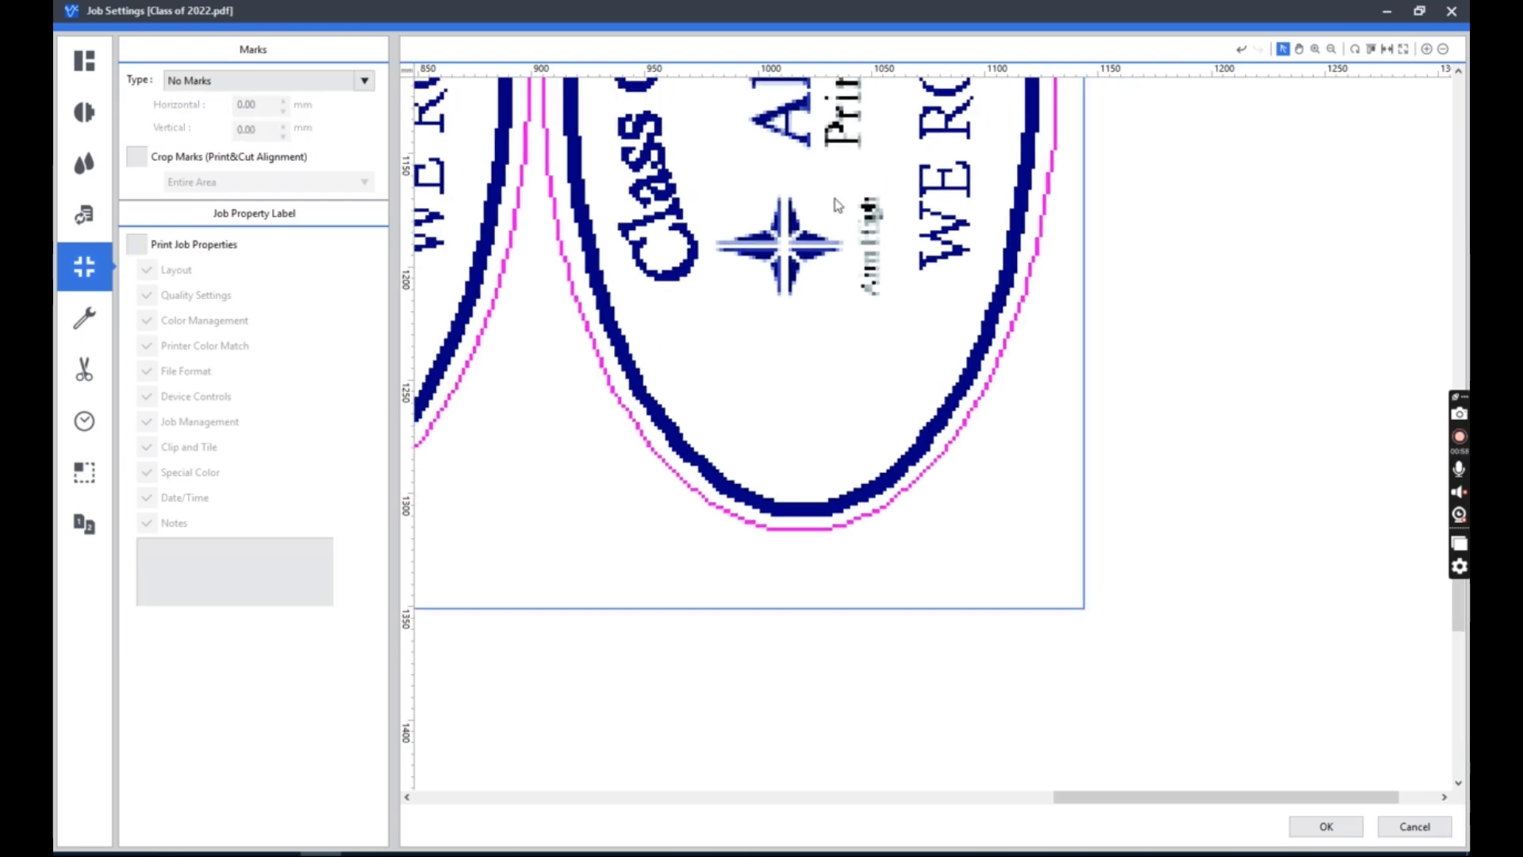
{"action": "left_click", "coordinate": [1401, 50]}
{"action": "left_click", "coordinate": [1202, 358]}
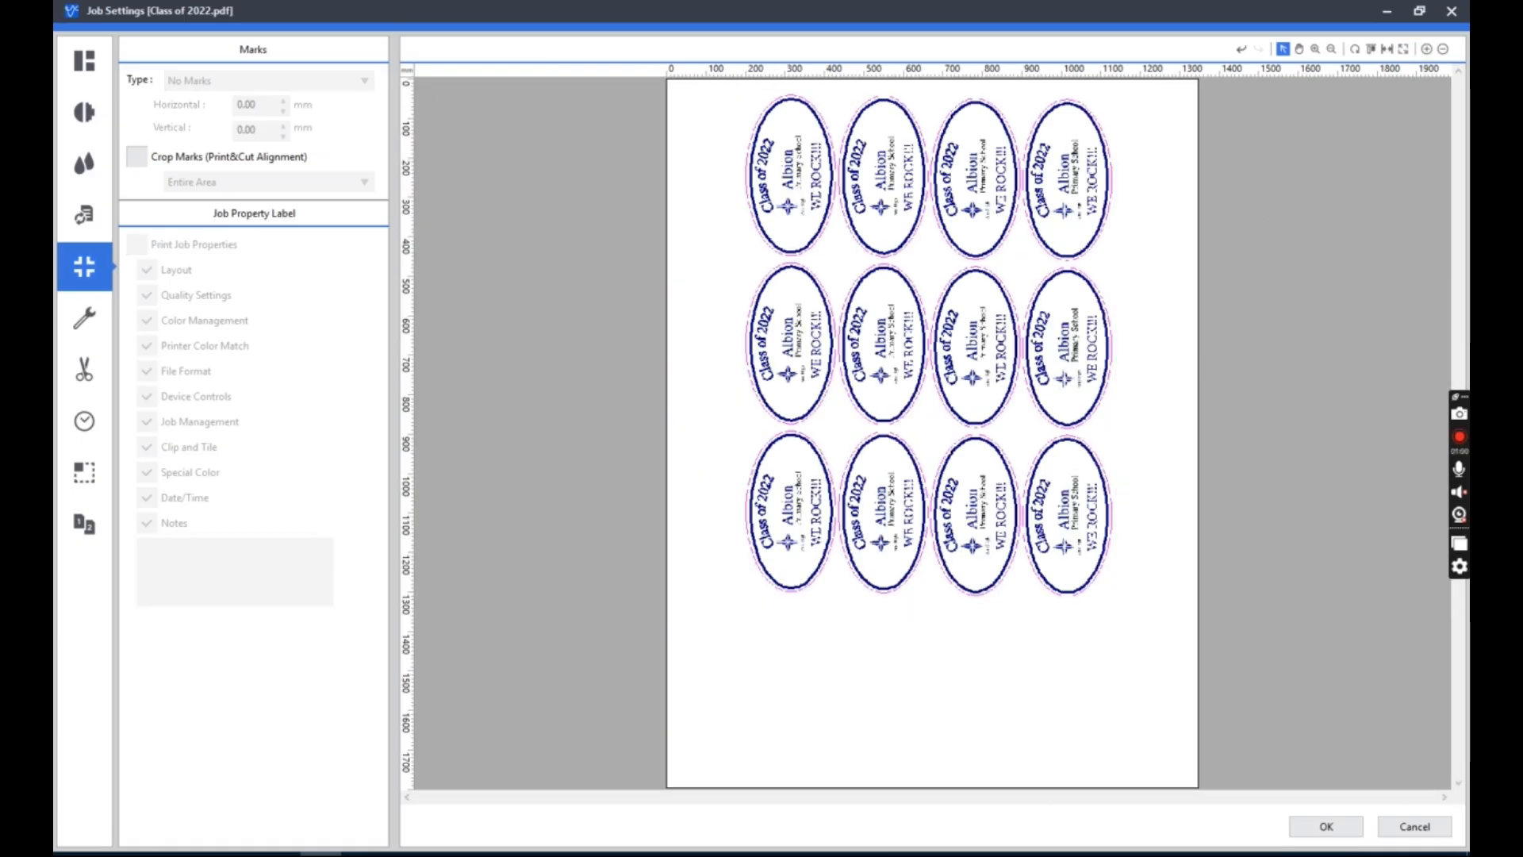
Turn the print-and-cut alignment crop marks on for the artwork and off again.
{"action": "left_click", "coordinate": [940, 346]}
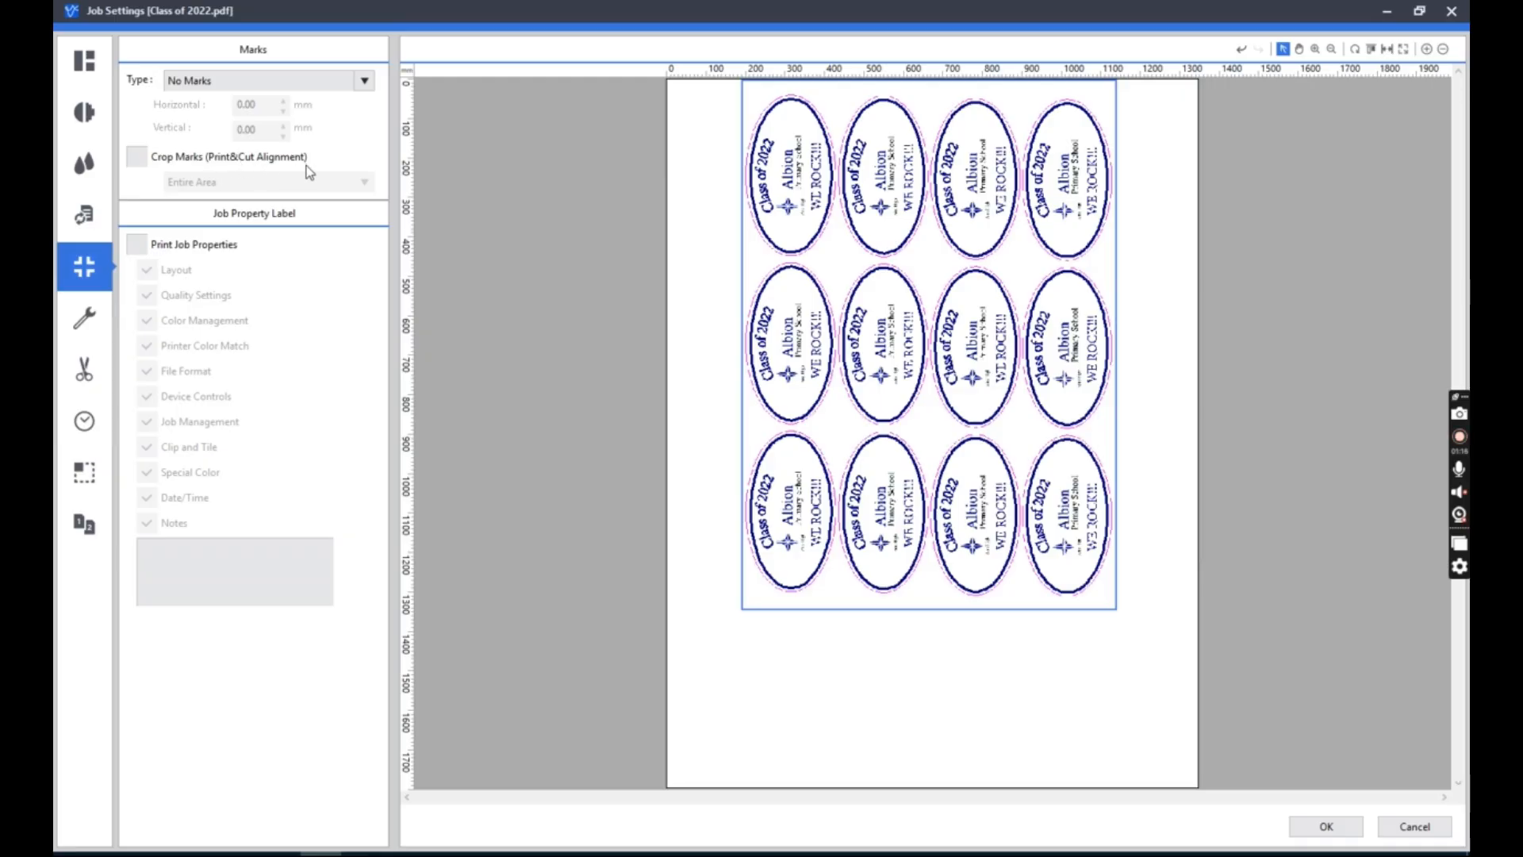
{"action": "left_click", "coordinate": [138, 156]}
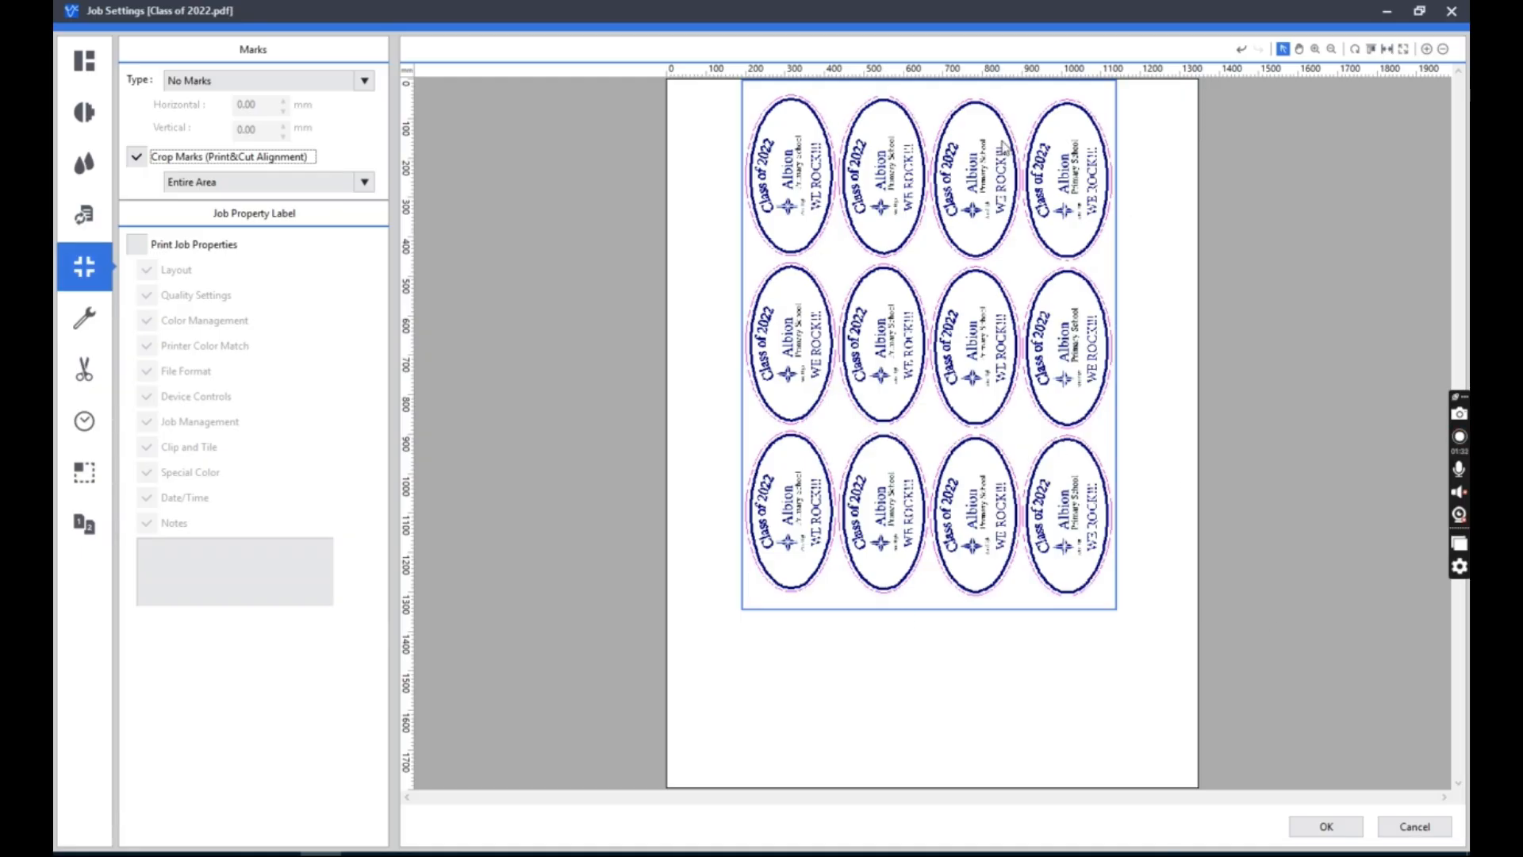
{"action": "left_click", "coordinate": [135, 159]}
In the device controls, try custom general settings with an overprint of 2 times, and turn custom settings back off.
{"action": "left_click", "coordinate": [84, 318]}
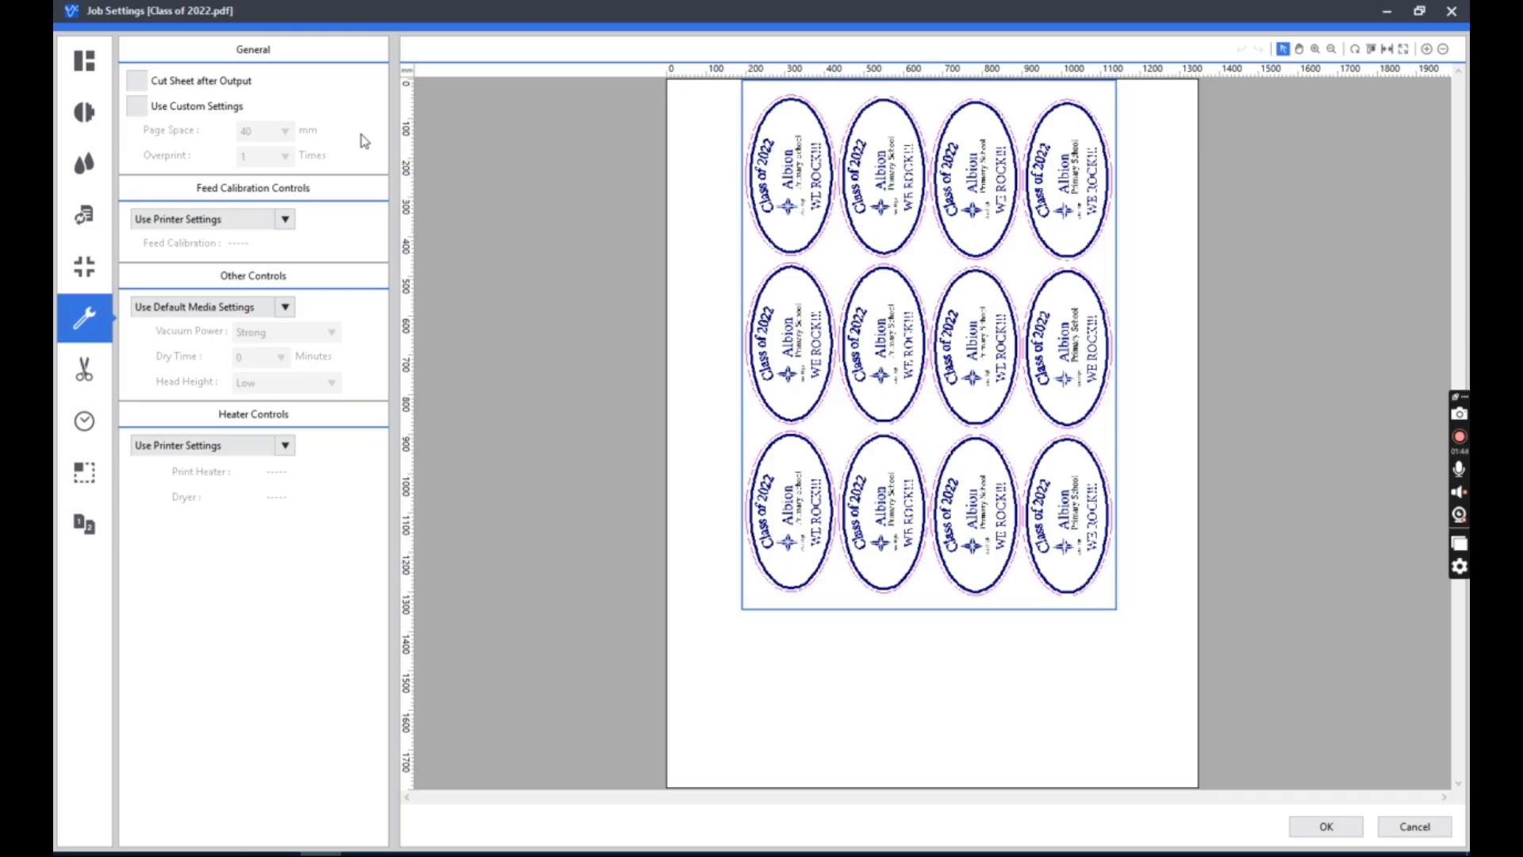
{"action": "left_click", "coordinate": [139, 107]}
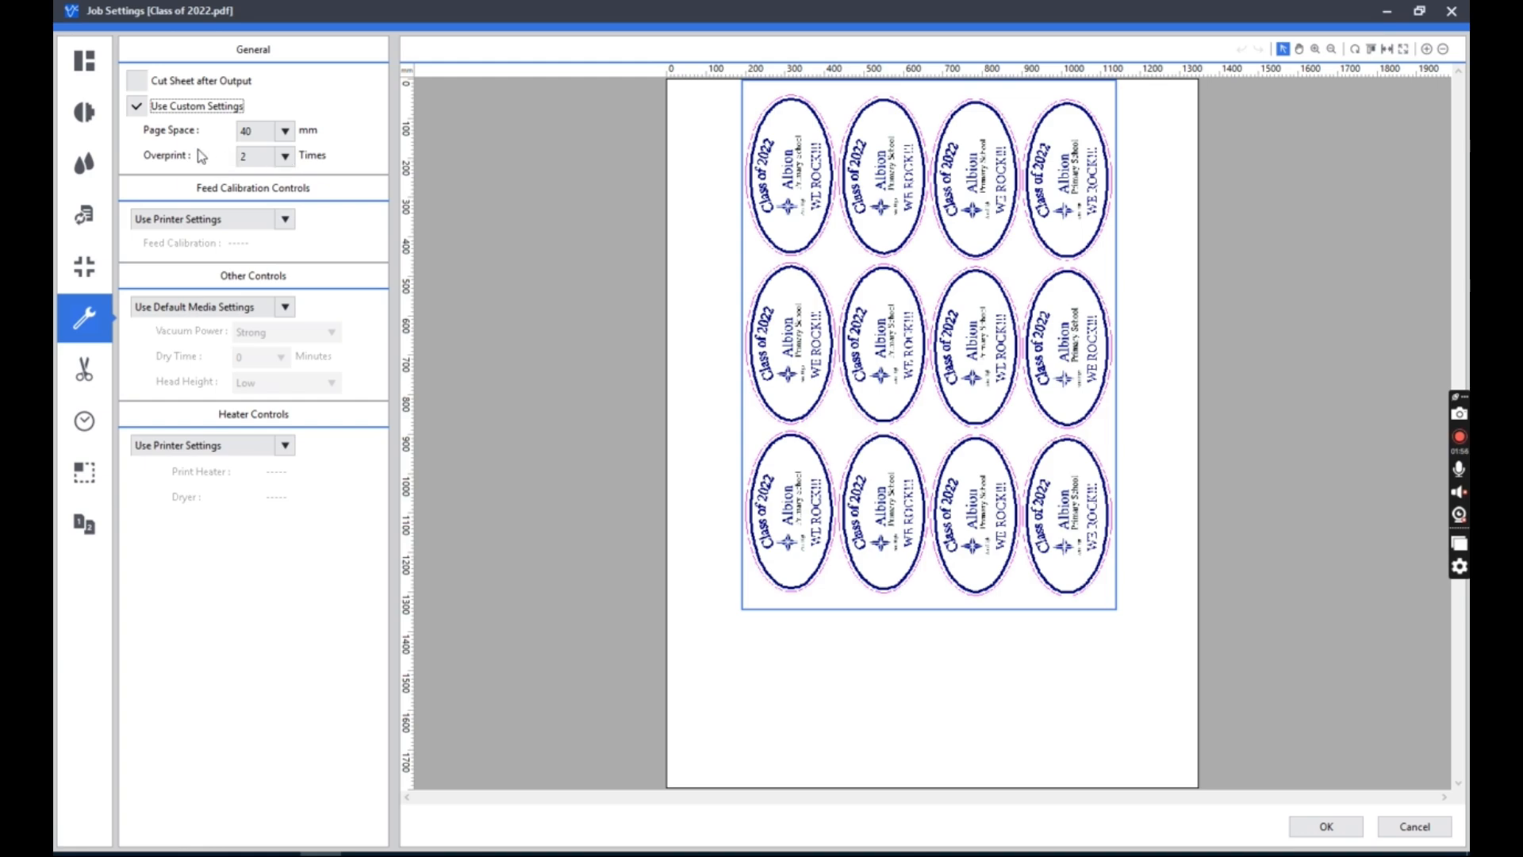
{"action": "left_click", "coordinate": [290, 160]}
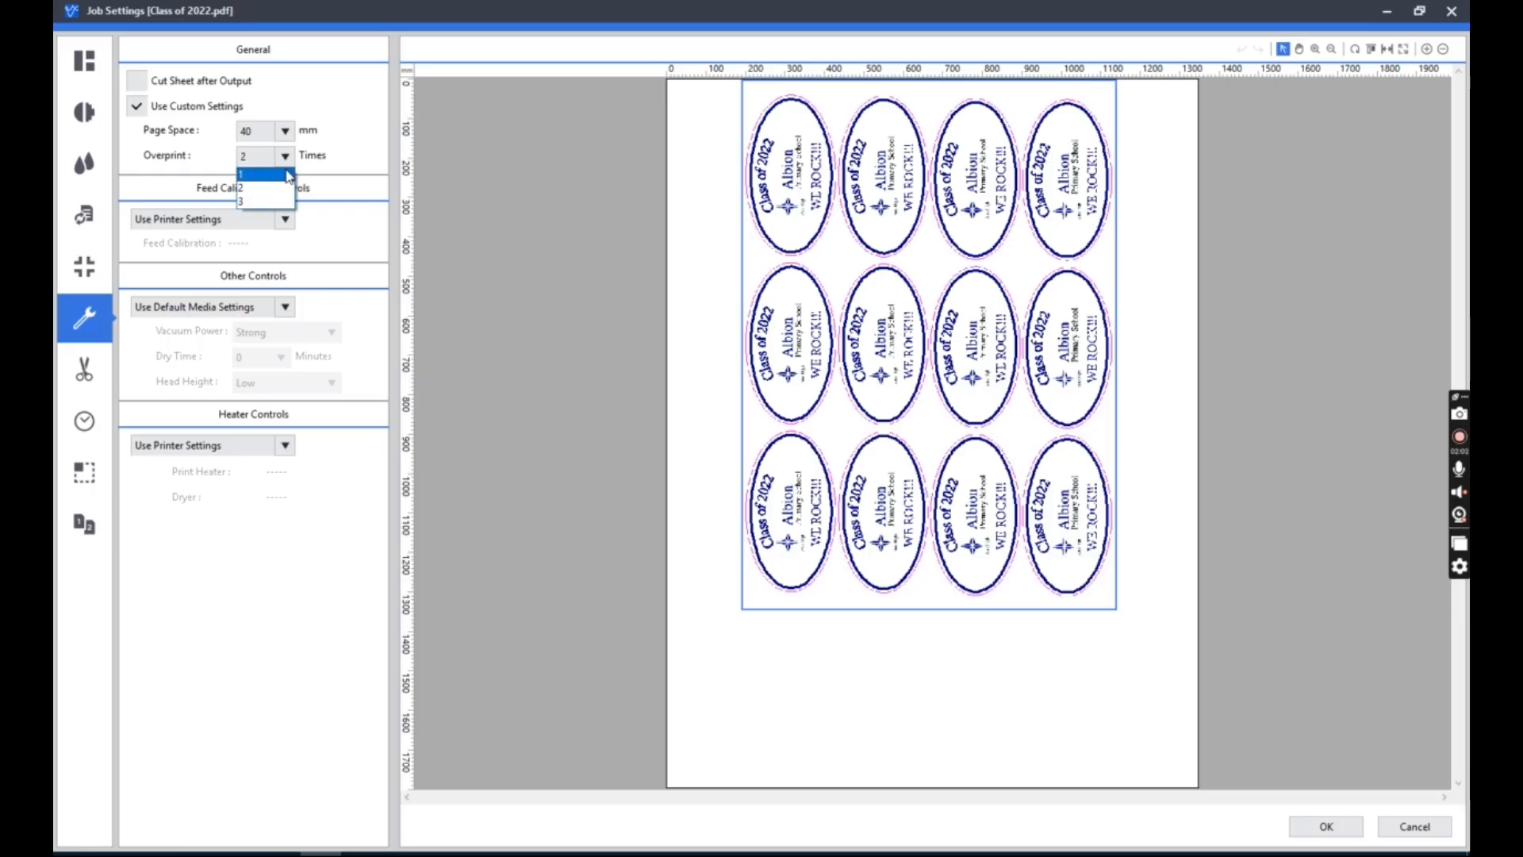
{"action": "left_click", "coordinate": [289, 177]}
{"action": "left_click", "coordinate": [287, 163]}
{"action": "left_click", "coordinate": [288, 188]}
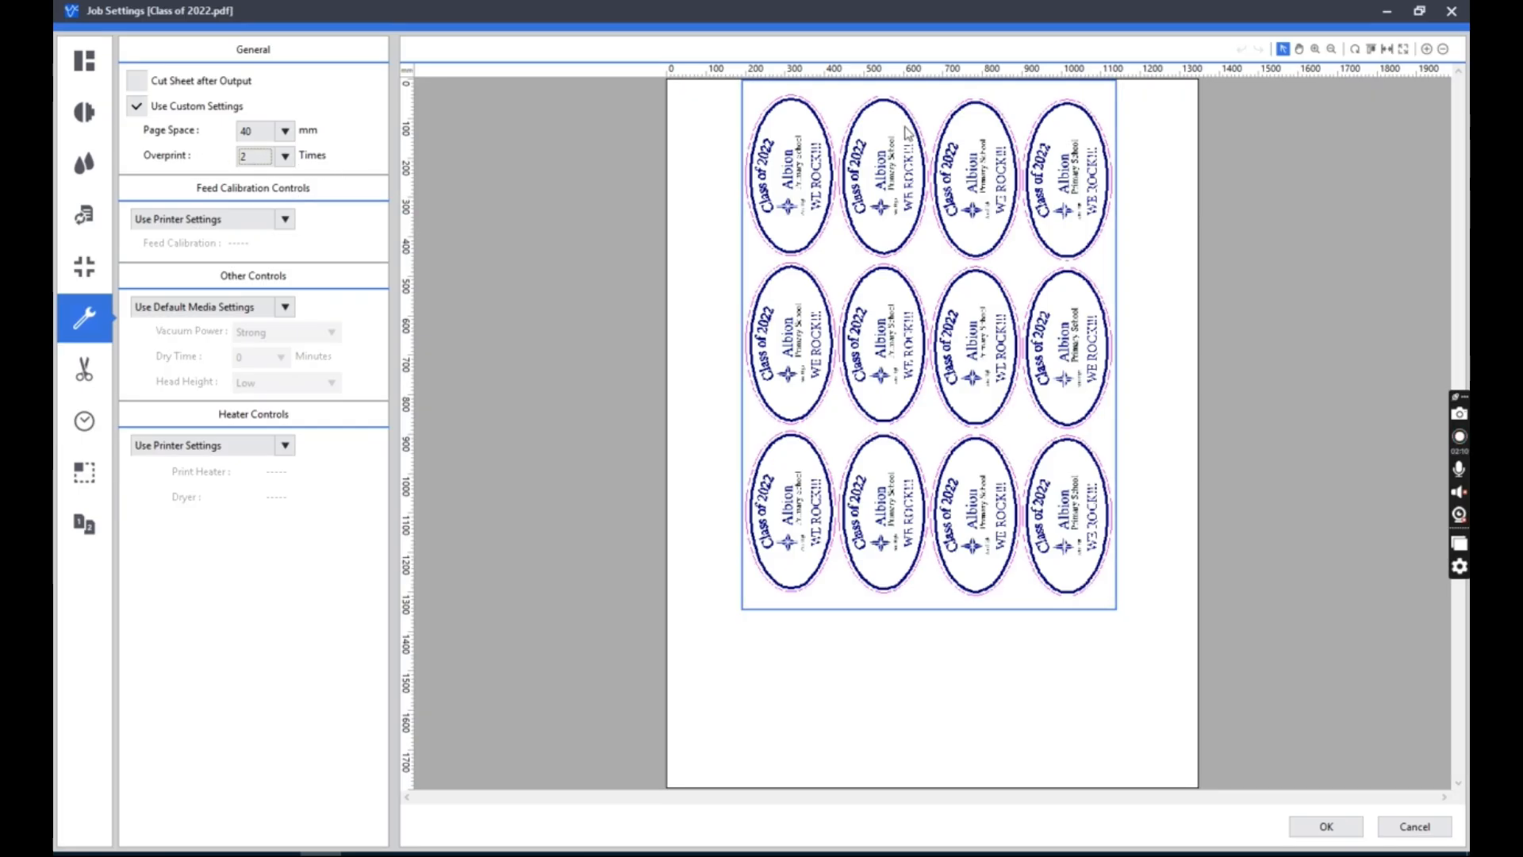
{"action": "left_click", "coordinate": [136, 106]}
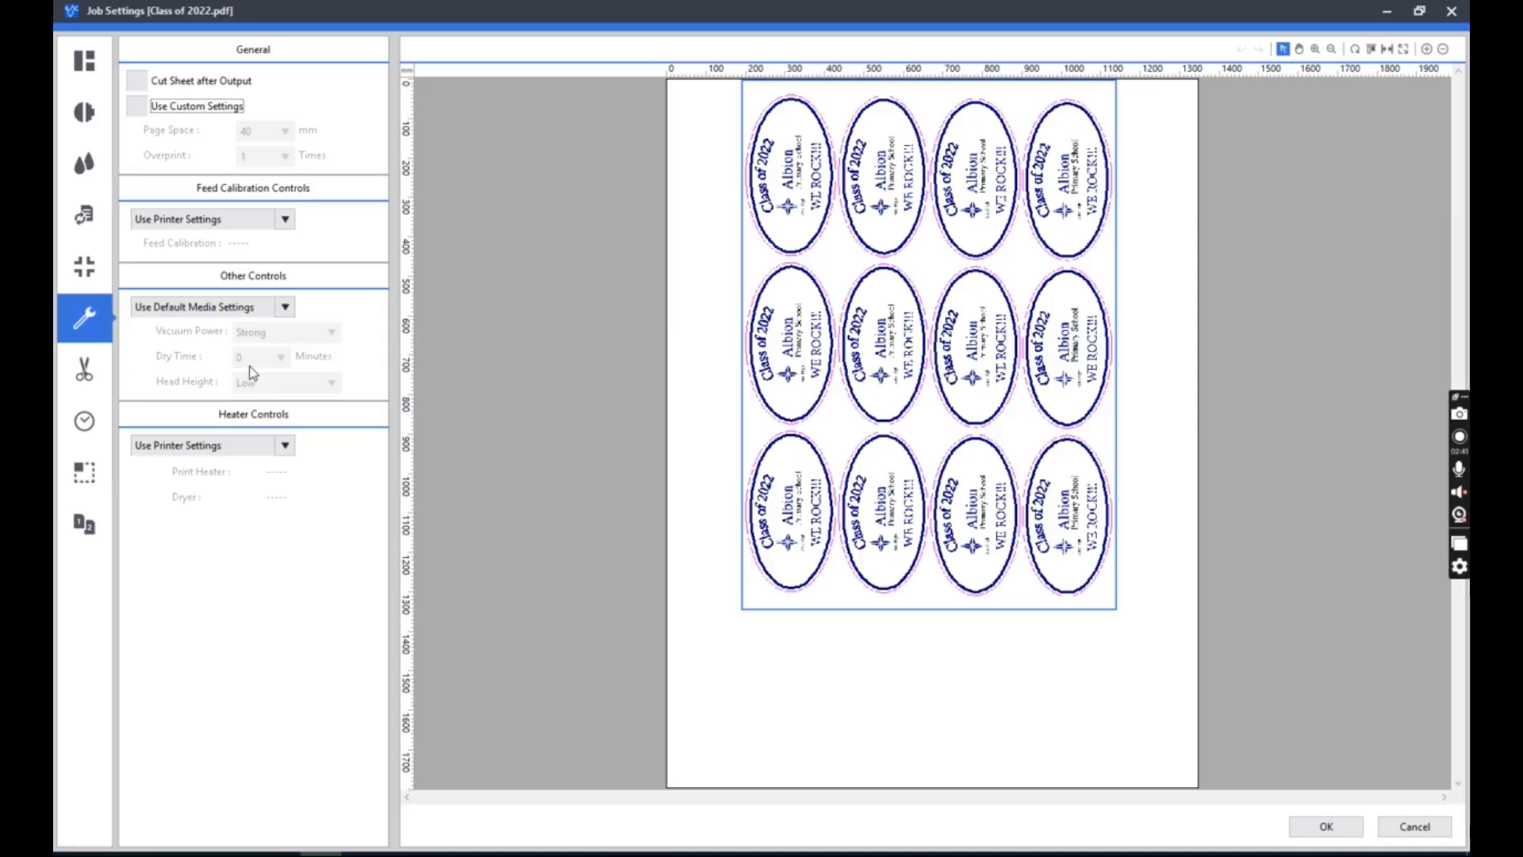
Switch the other device controls to Use Custom Settings with a dry time of 10 minutes.
{"action": "left_click", "coordinate": [232, 315]}
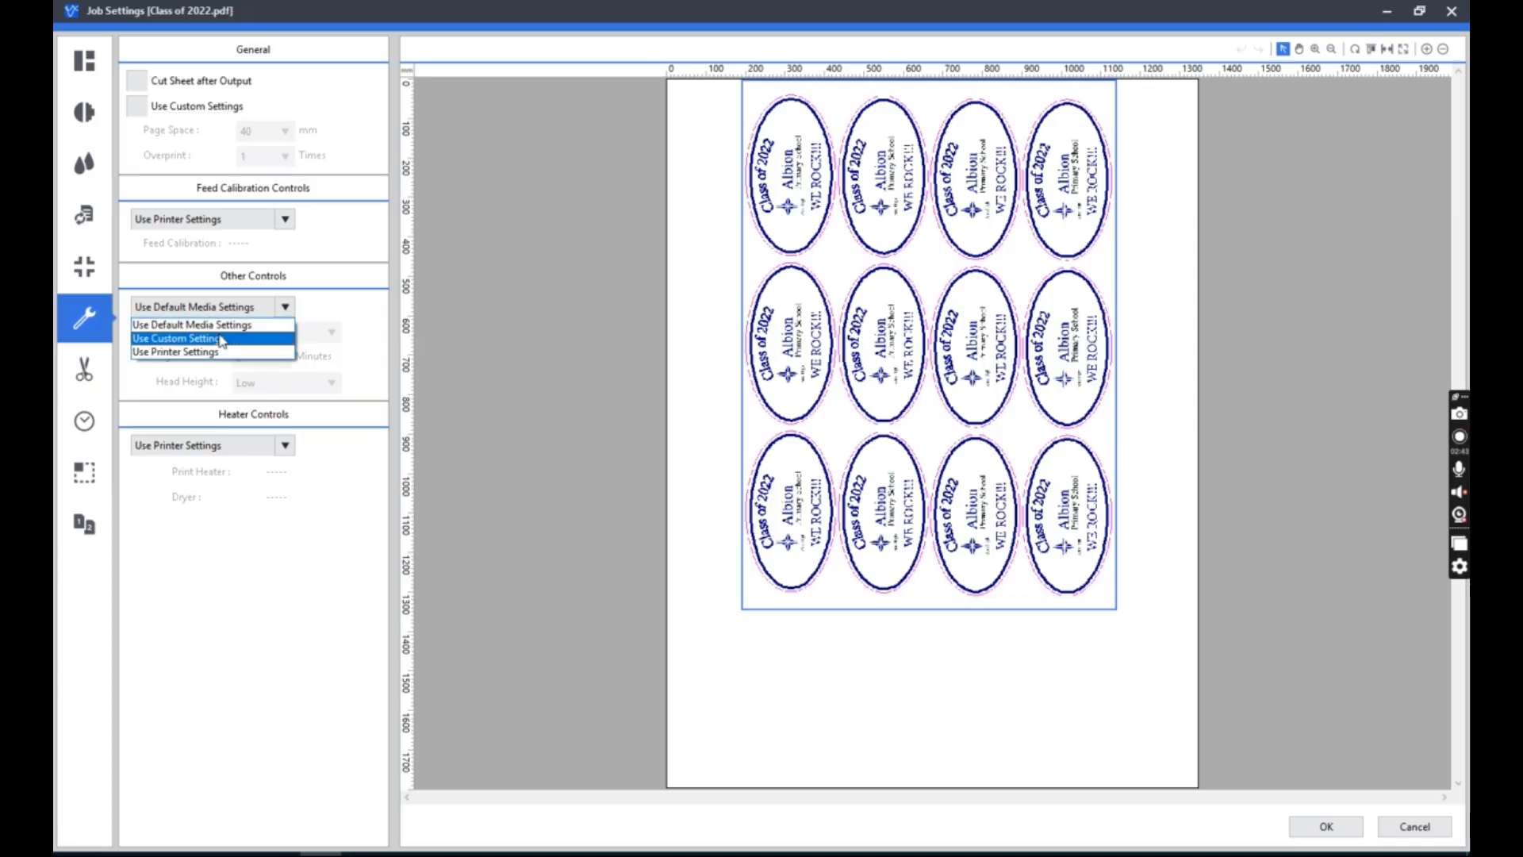
{"action": "left_click", "coordinate": [221, 341]}
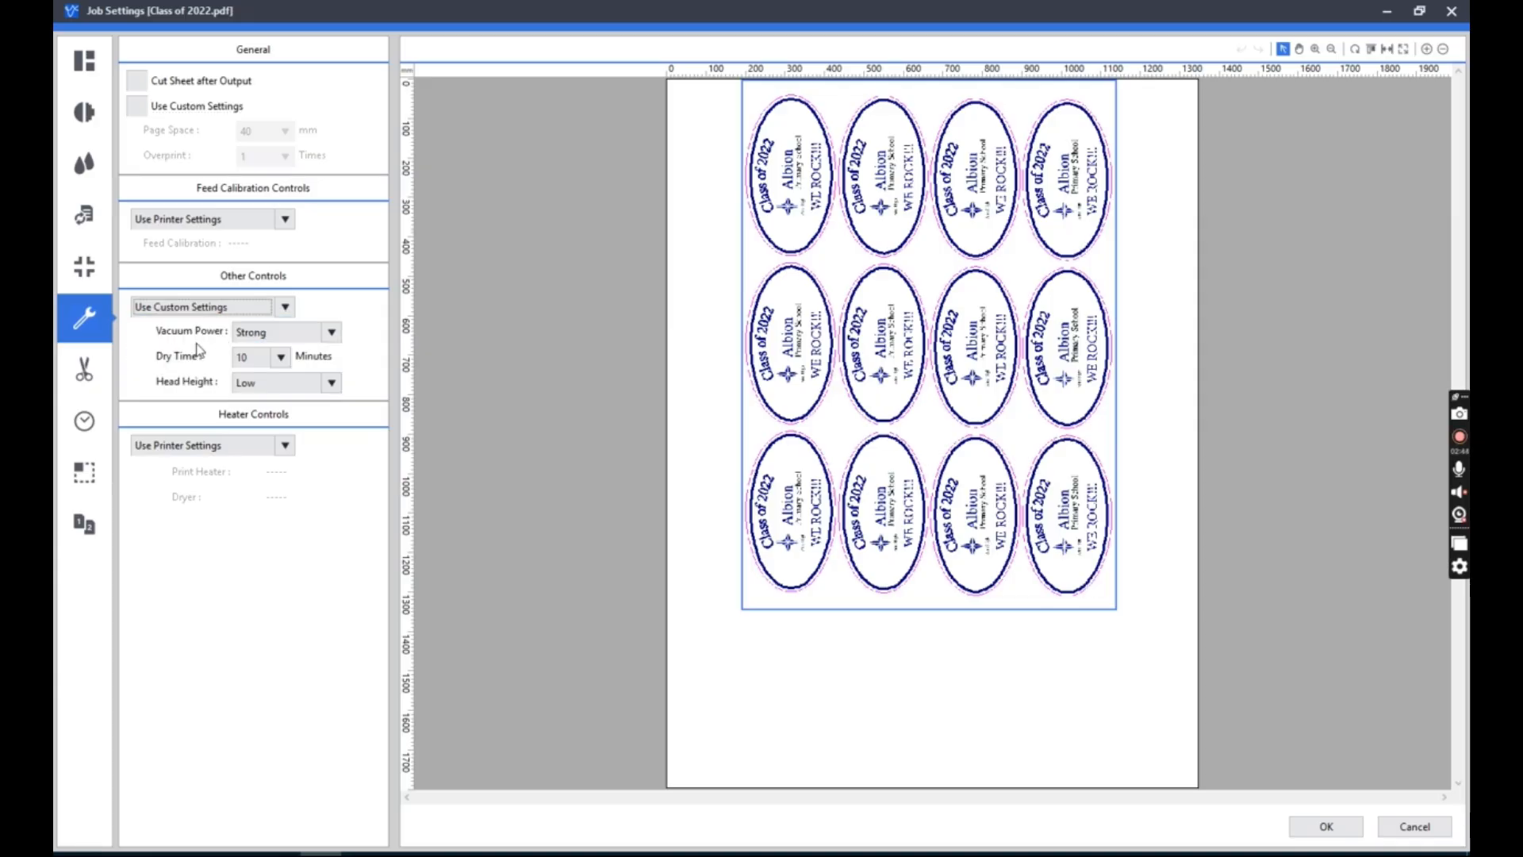
{"action": "left_click", "coordinate": [281, 357]}
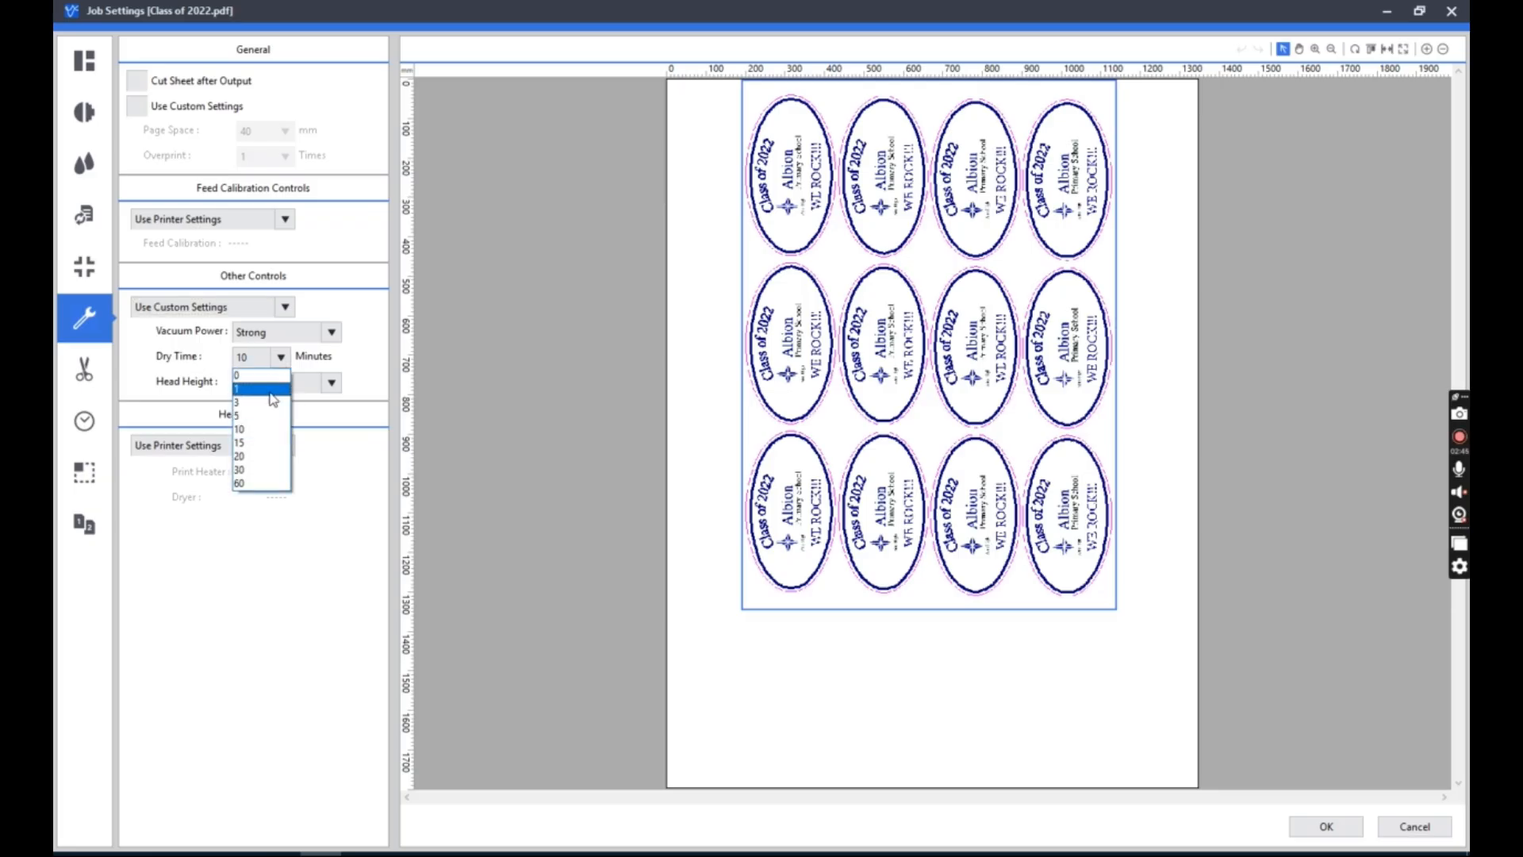
{"action": "left_click", "coordinate": [274, 431]}
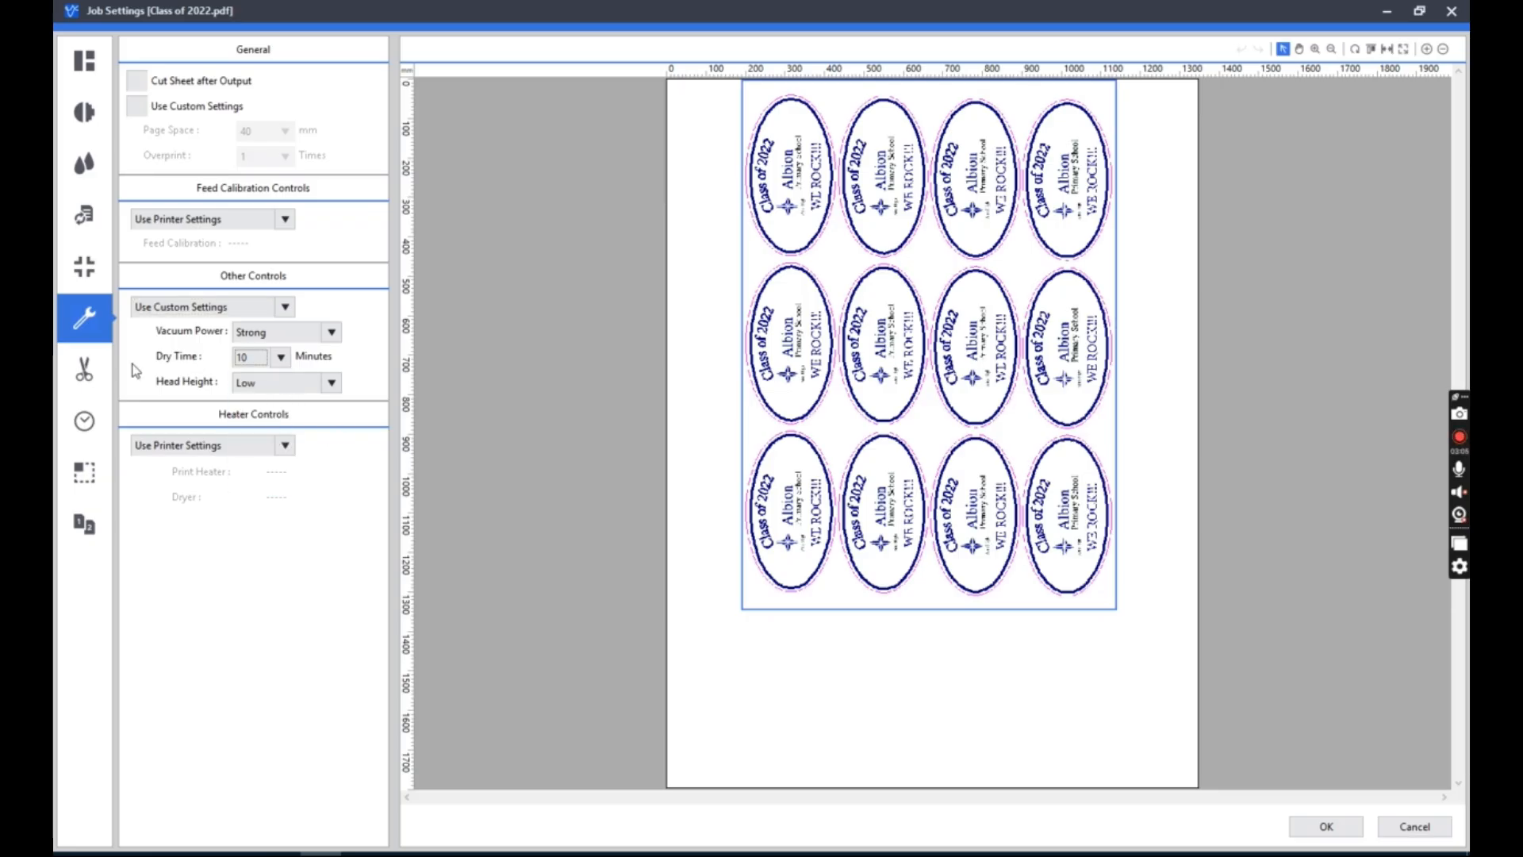
Return the other device controls to Use Default Media Settings.
{"action": "left_click", "coordinate": [197, 307]}
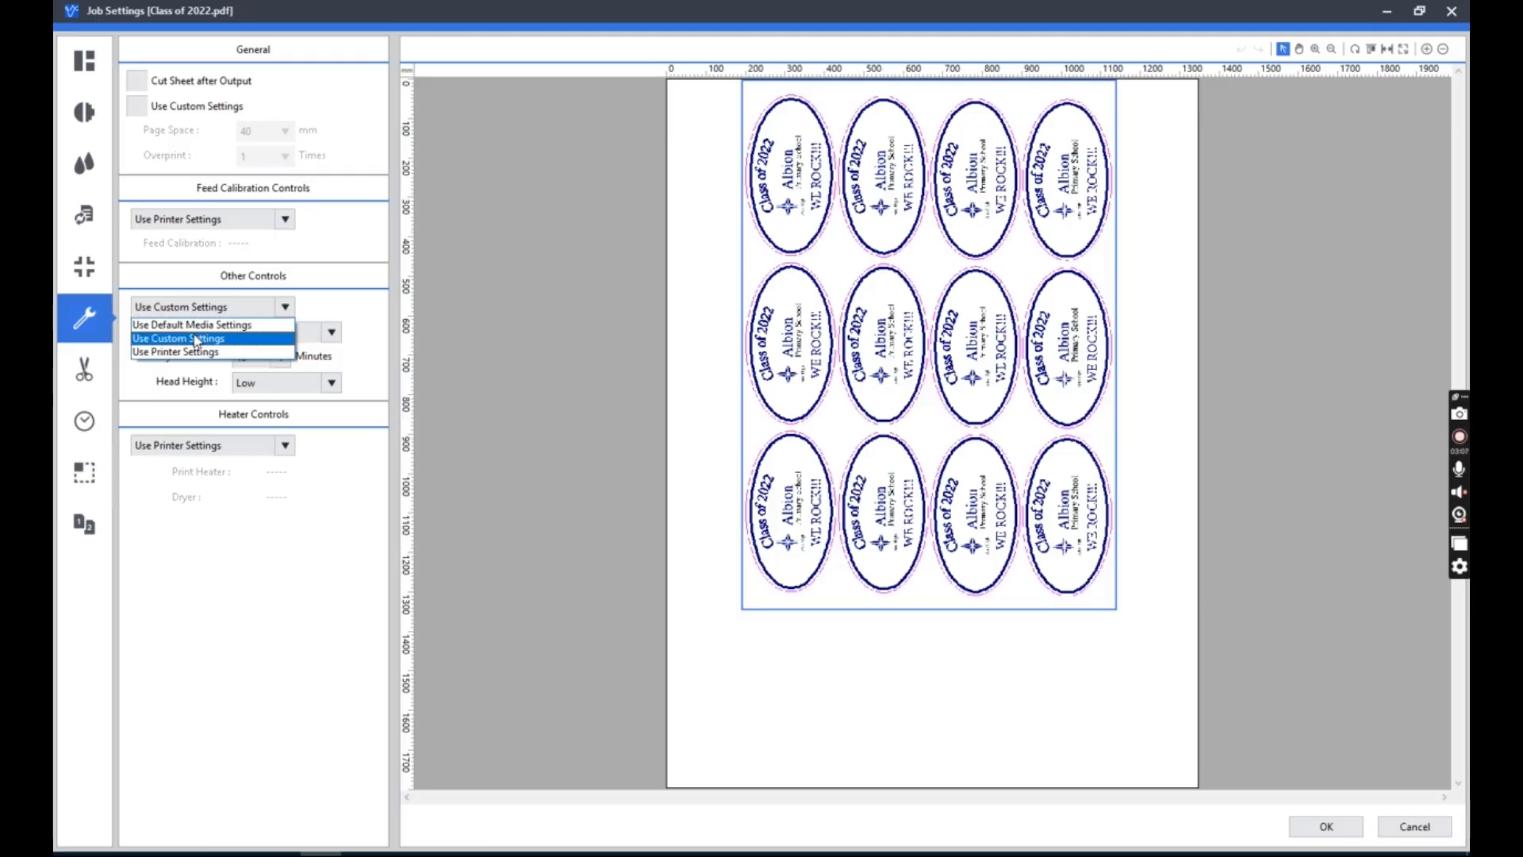
{"action": "left_click", "coordinate": [198, 342]}
{"action": "left_click", "coordinate": [202, 306]}
{"action": "left_click", "coordinate": [191, 325]}
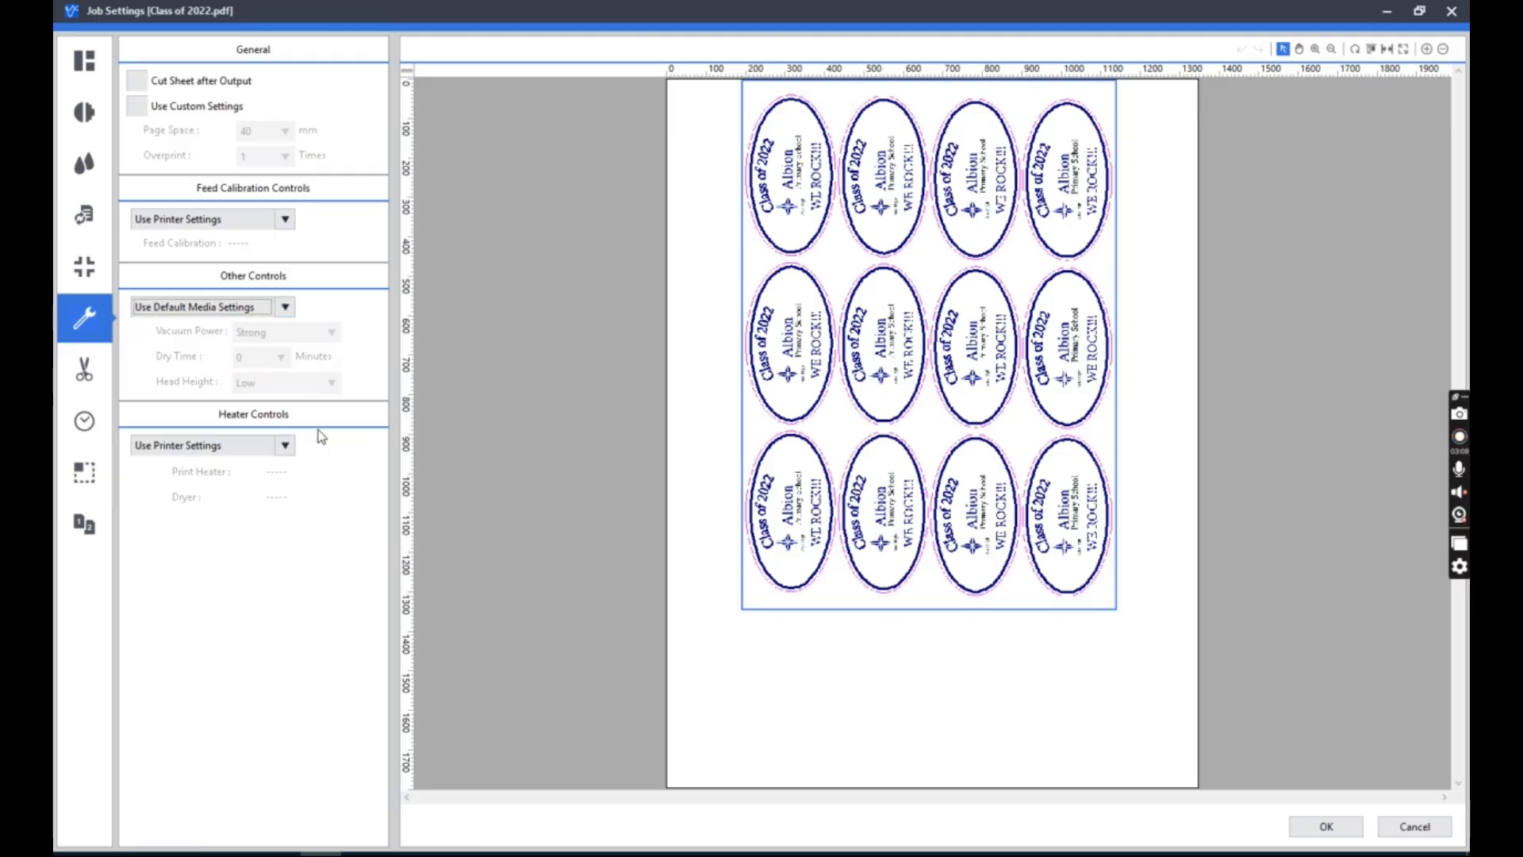
Enable Cut Image Boundaries in the cutting options and inspect the cut outline around the artwork.
{"action": "left_click", "coordinate": [94, 384]}
{"action": "left_click", "coordinate": [242, 131]}
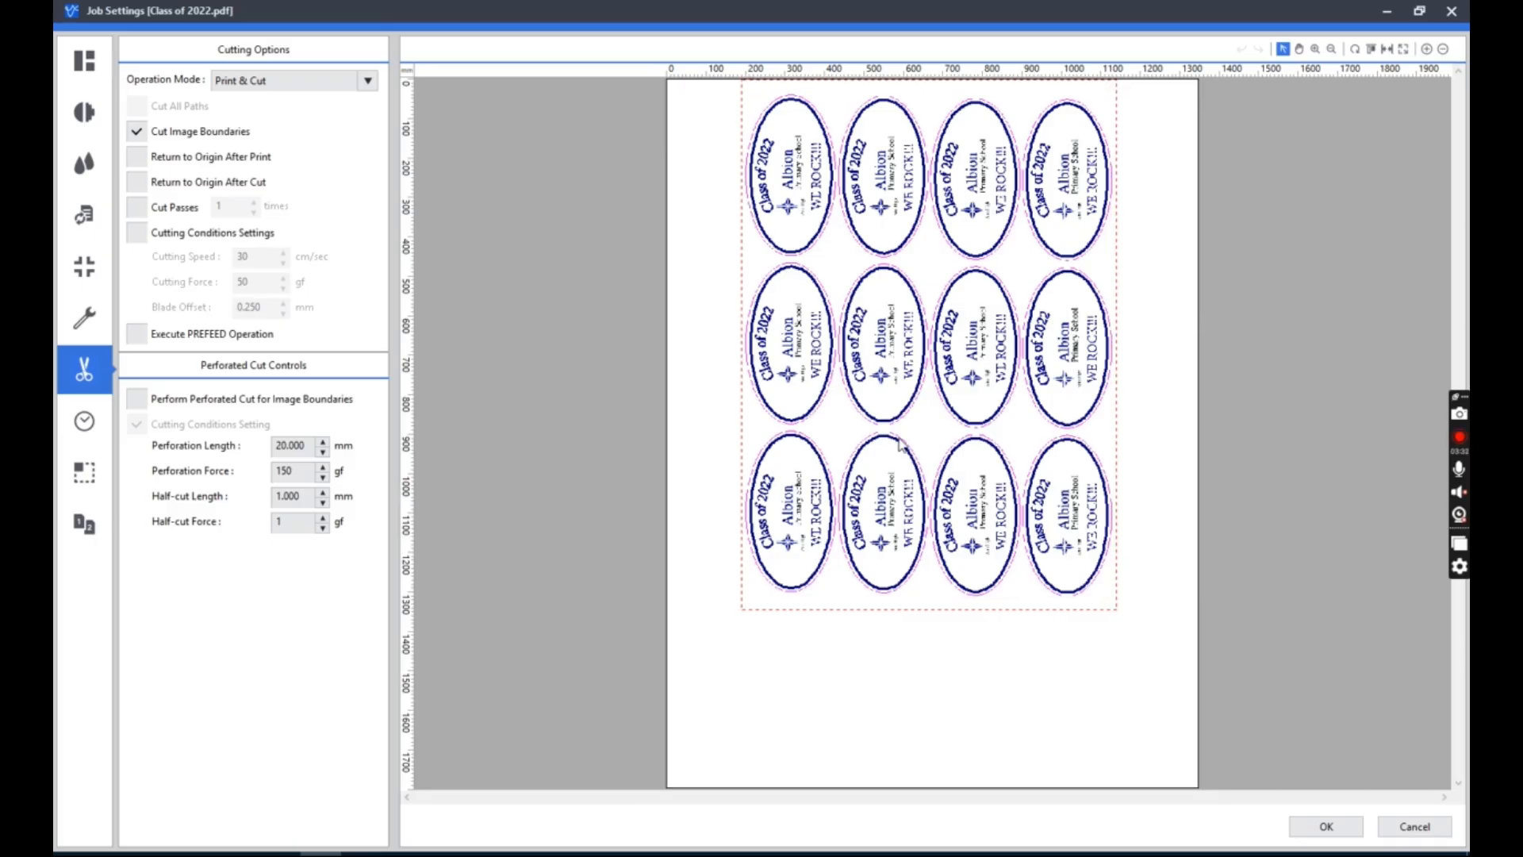
{"action": "left_click", "coordinate": [1315, 48]}
{"action": "left_click_drag", "start_coordinate": [1131, 719], "coordinate": [823, 305]}
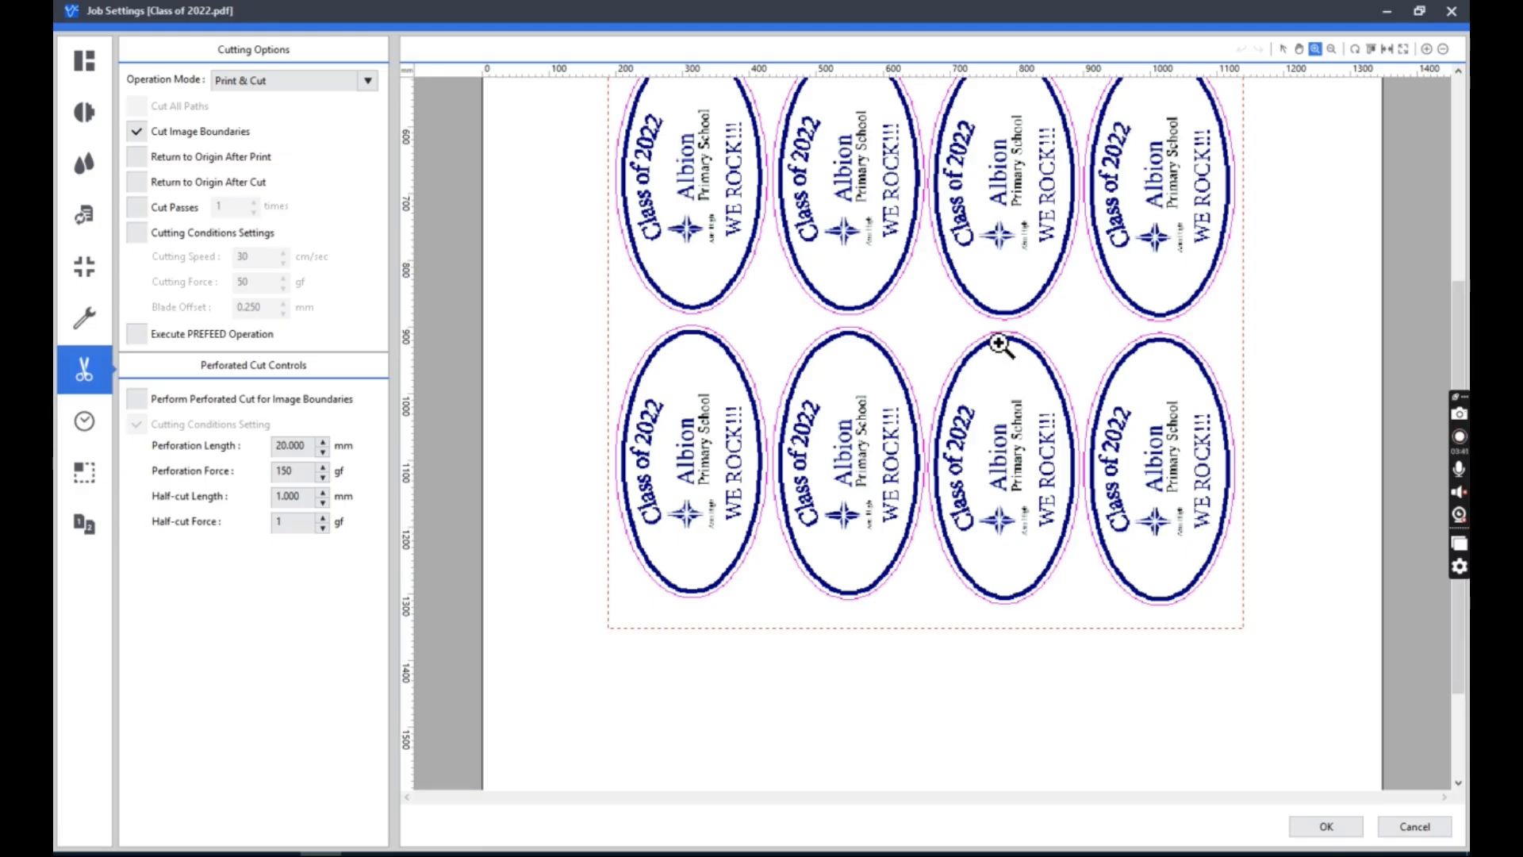
{"action": "left_click", "coordinate": [1283, 49]}
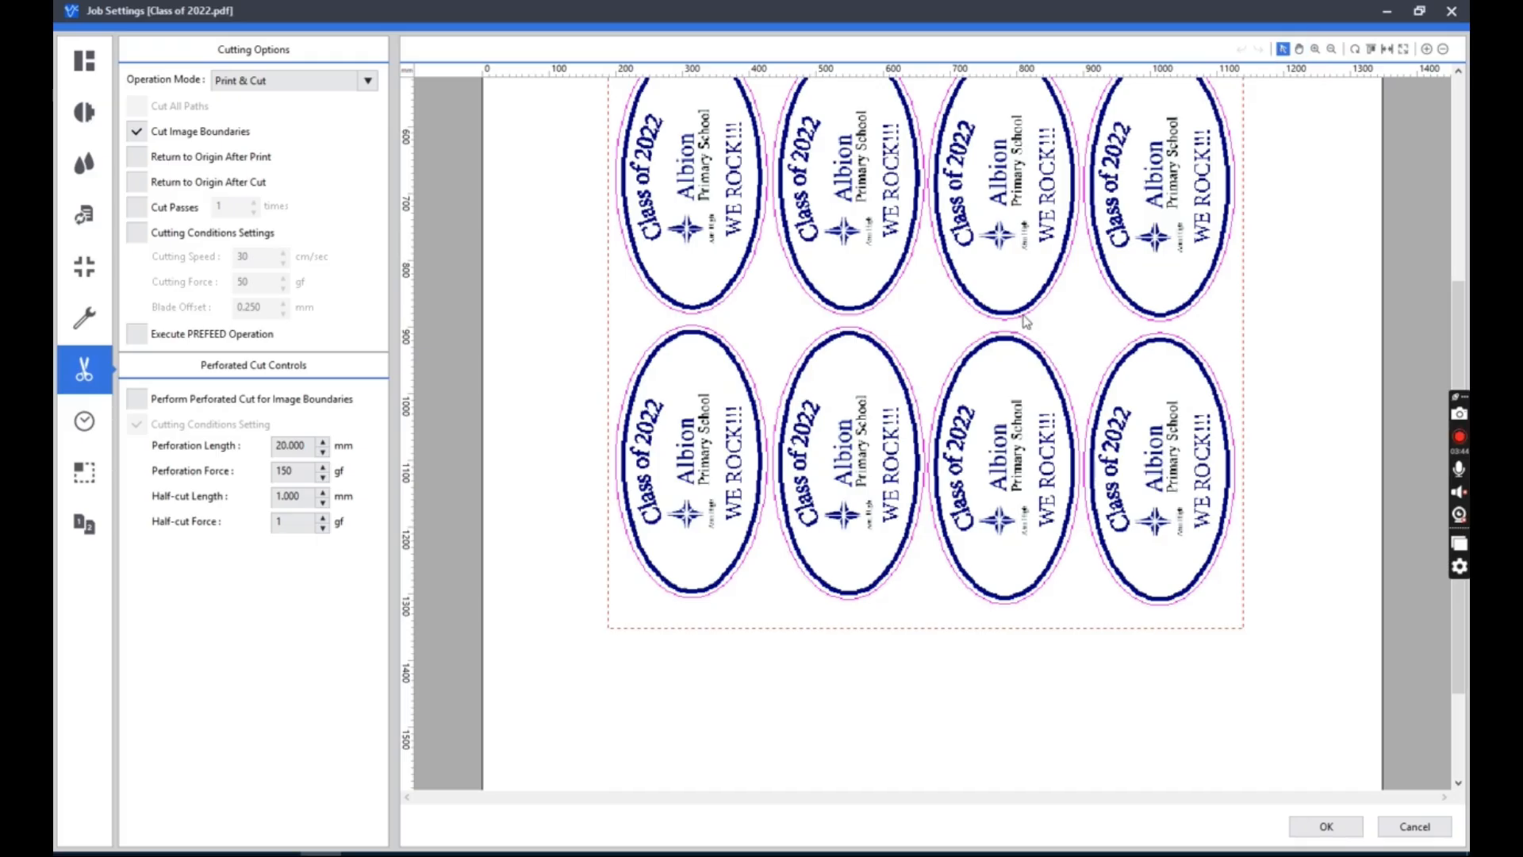
Try the Print Only and Cut Only operation modes, and restore Print & Cut with Cut Image Boundaries off.
{"action": "left_click", "coordinate": [274, 82]}
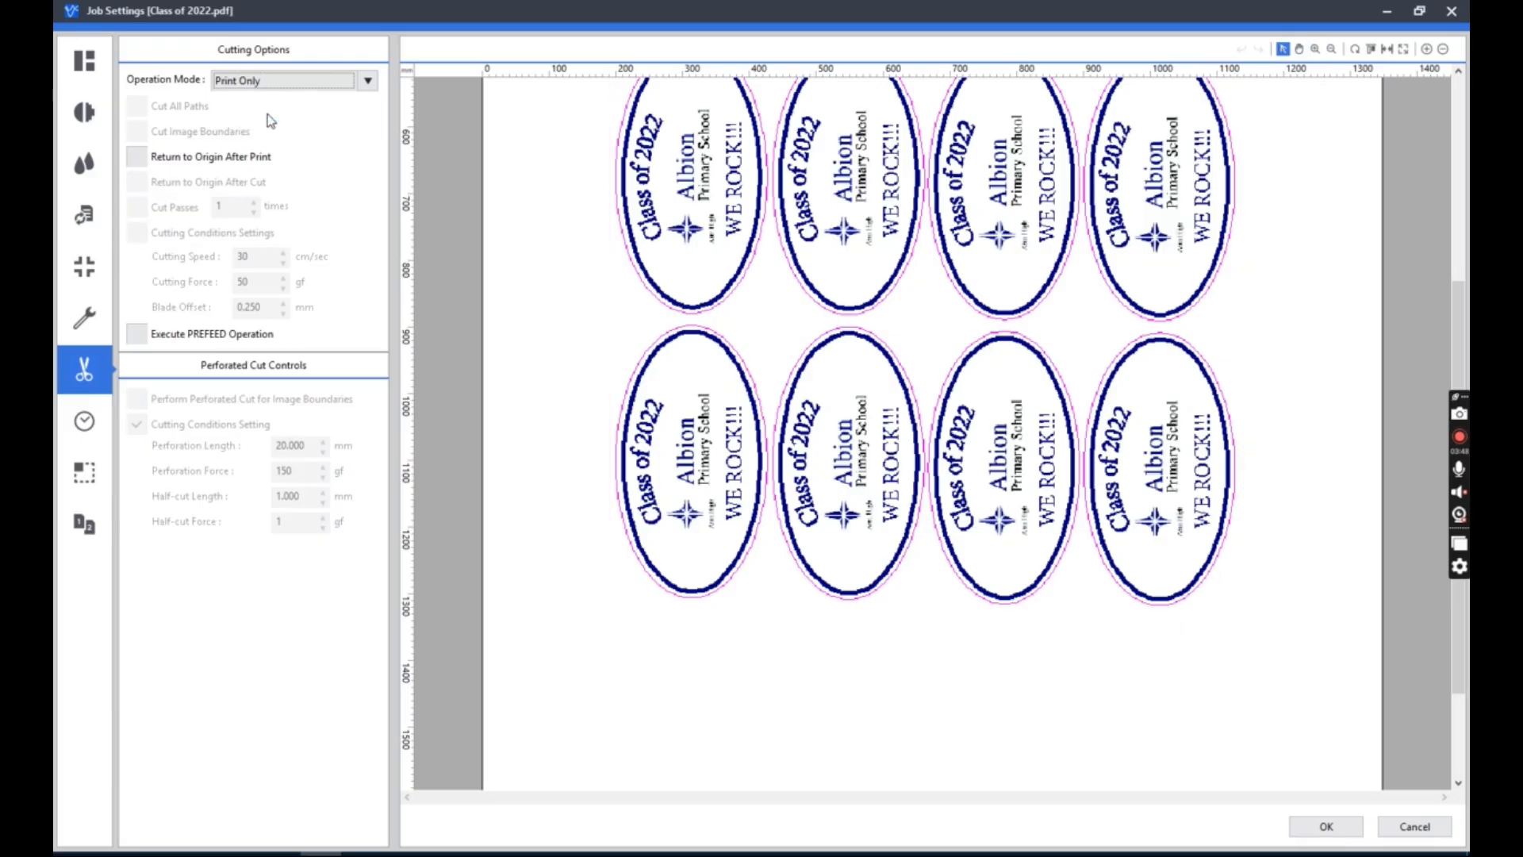
{"action": "left_click", "coordinate": [271, 113]}
{"action": "left_click", "coordinate": [306, 81]}
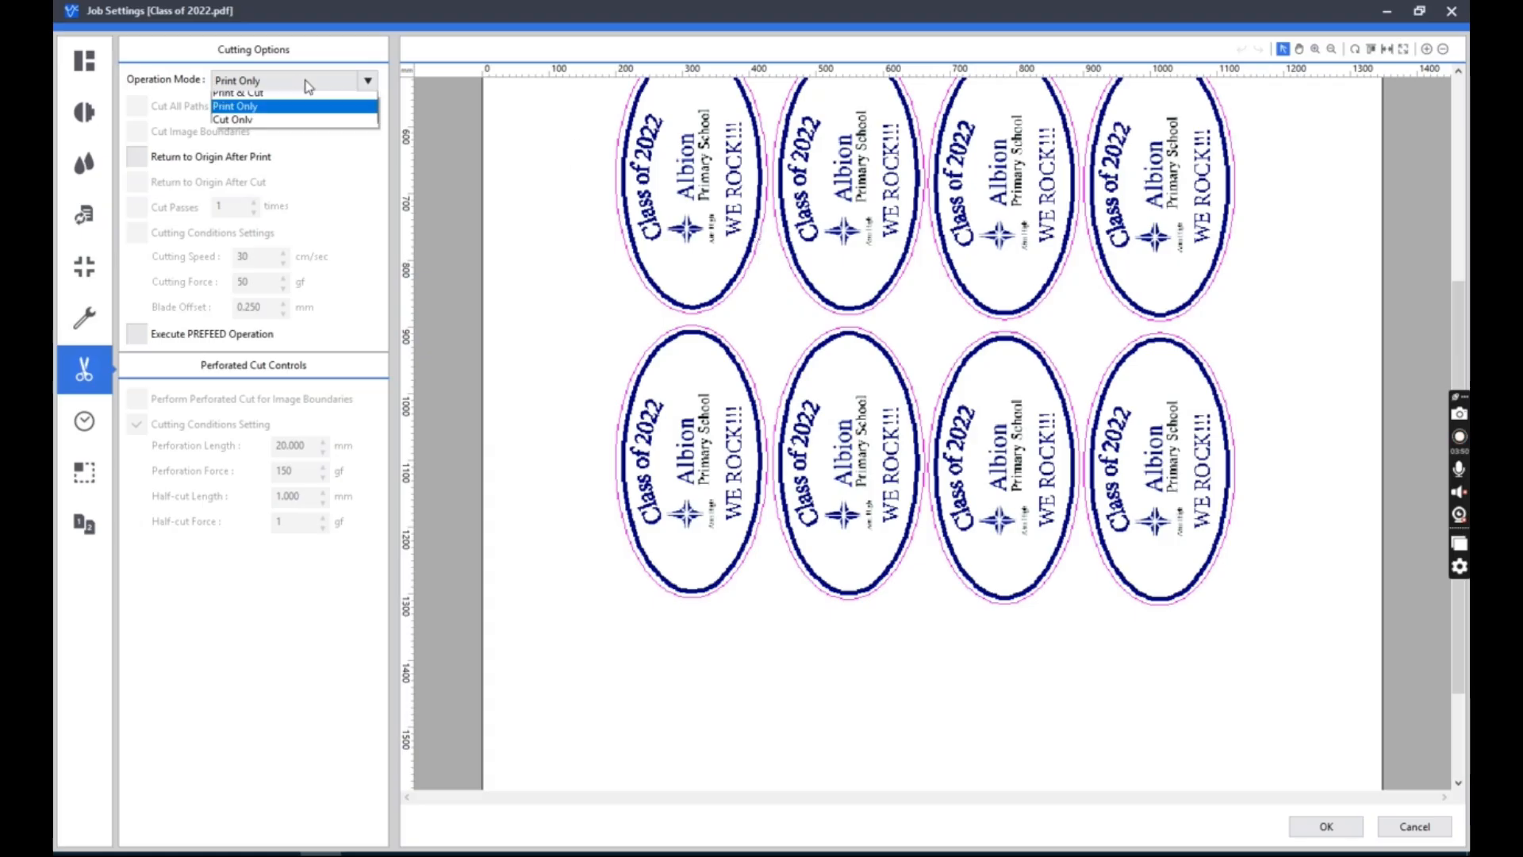
{"action": "left_click", "coordinate": [270, 124]}
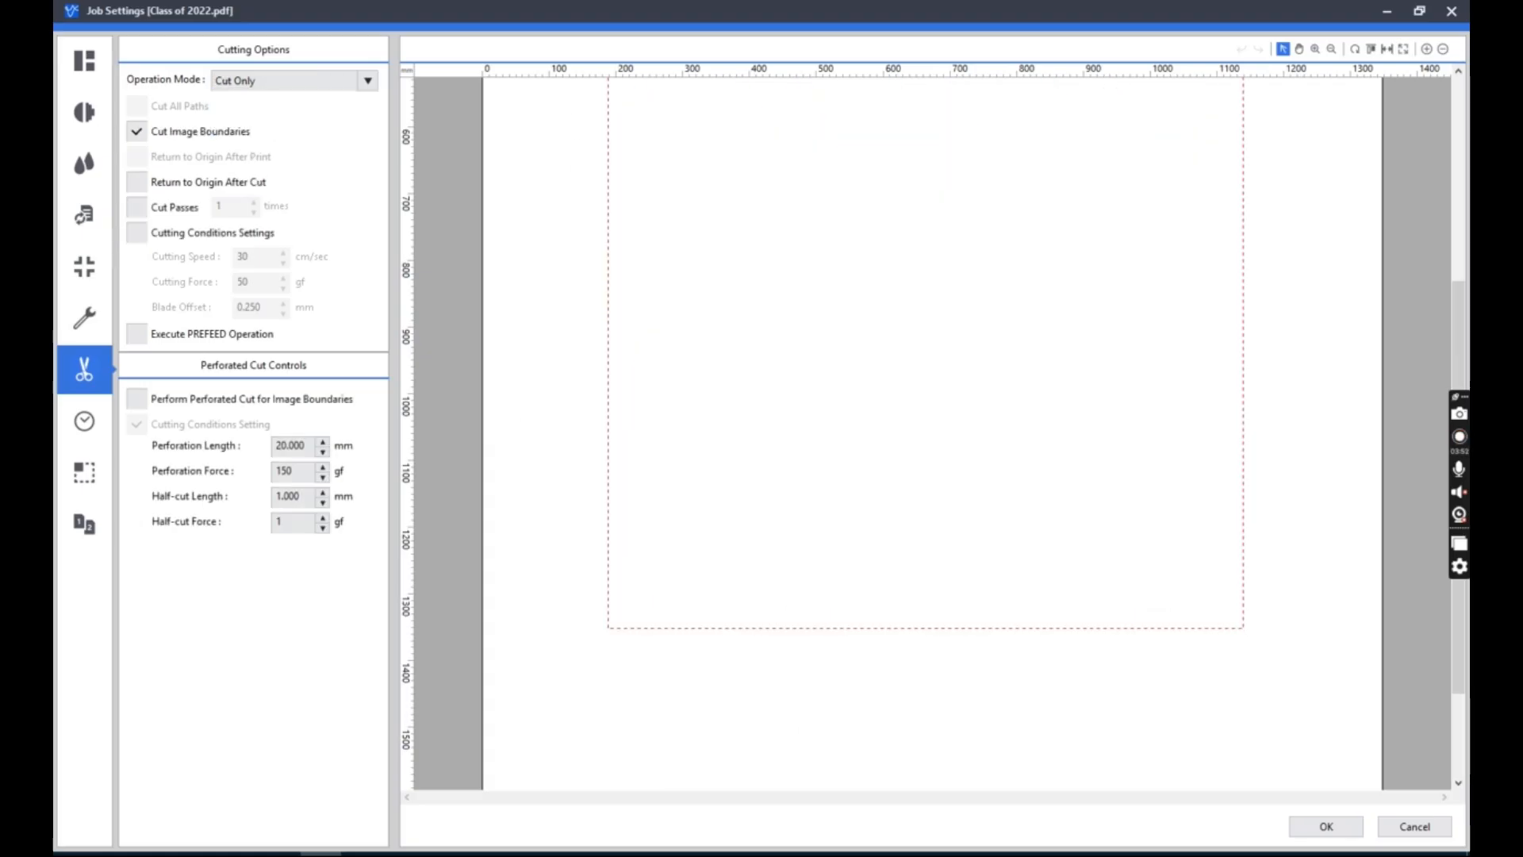
{"action": "left_click", "coordinate": [285, 83]}
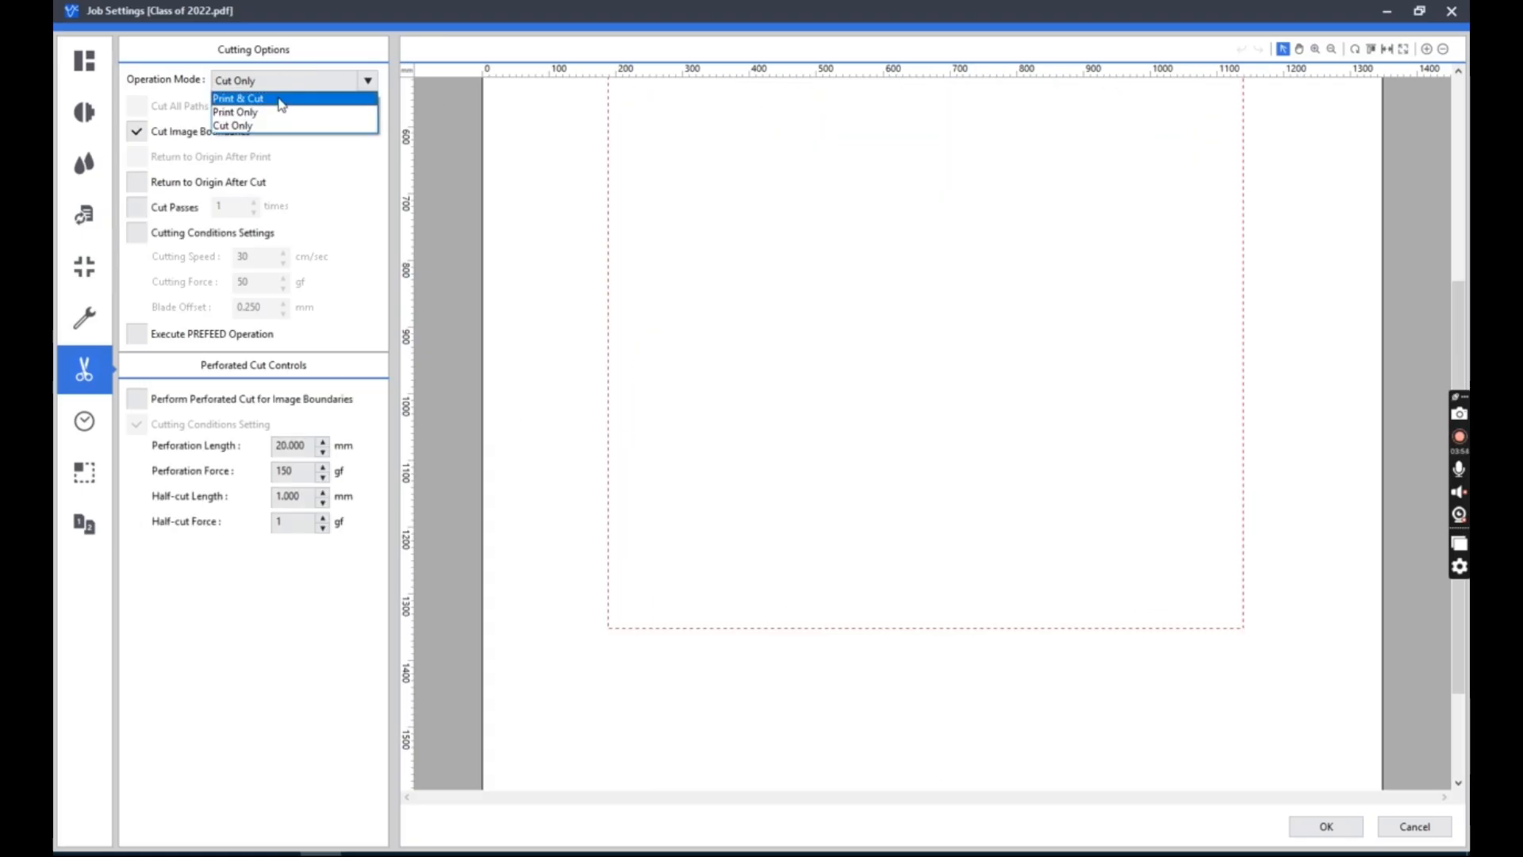
{"action": "left_click", "coordinate": [282, 99]}
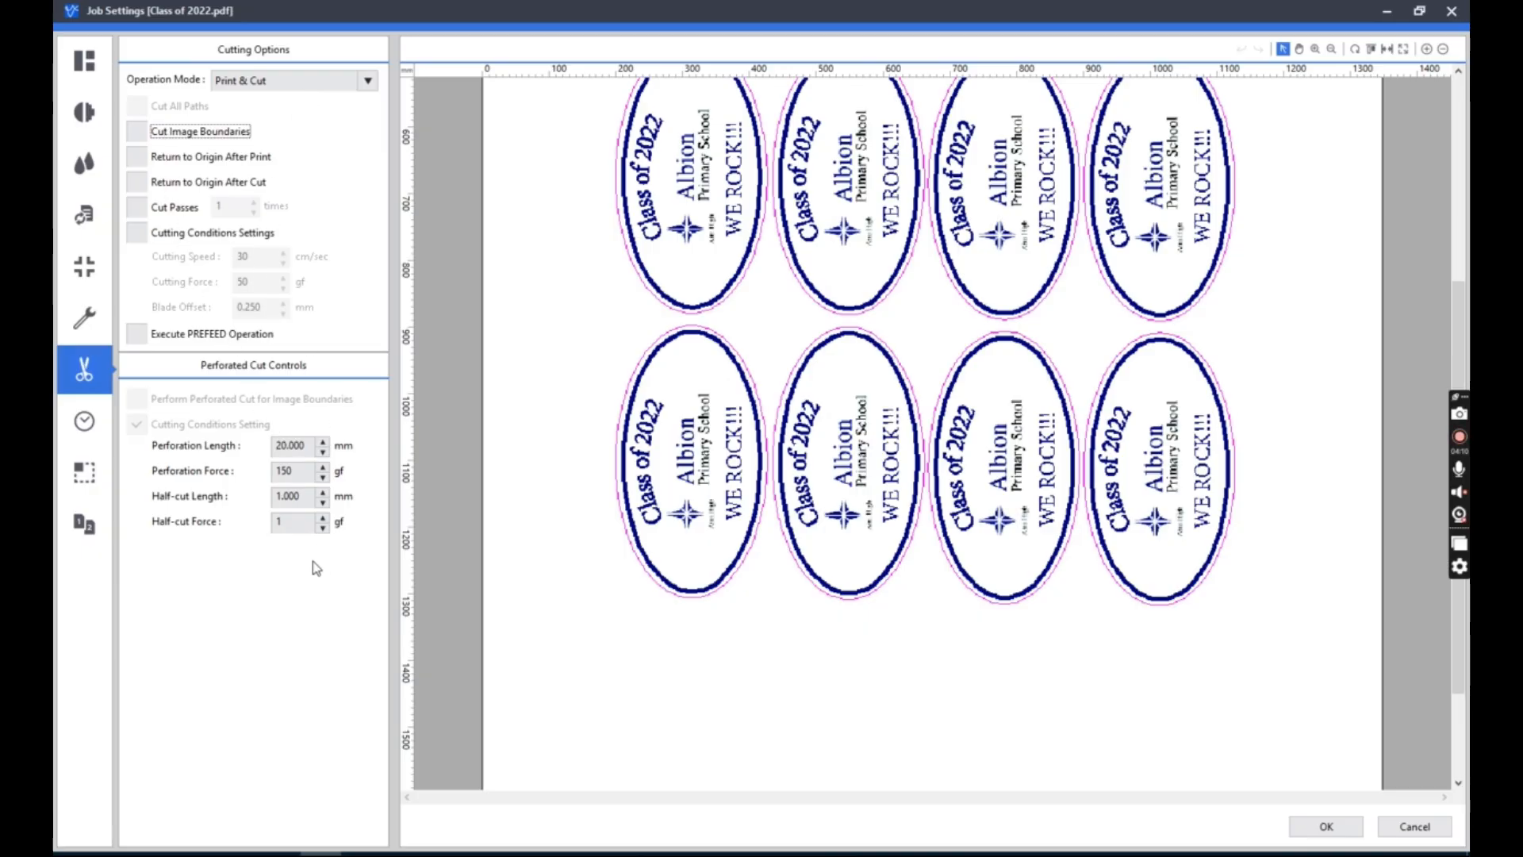
Crop the artwork to its upper-left decal in the clipping and tiling settings and check it in the layout.
{"action": "left_click", "coordinate": [86, 422]}
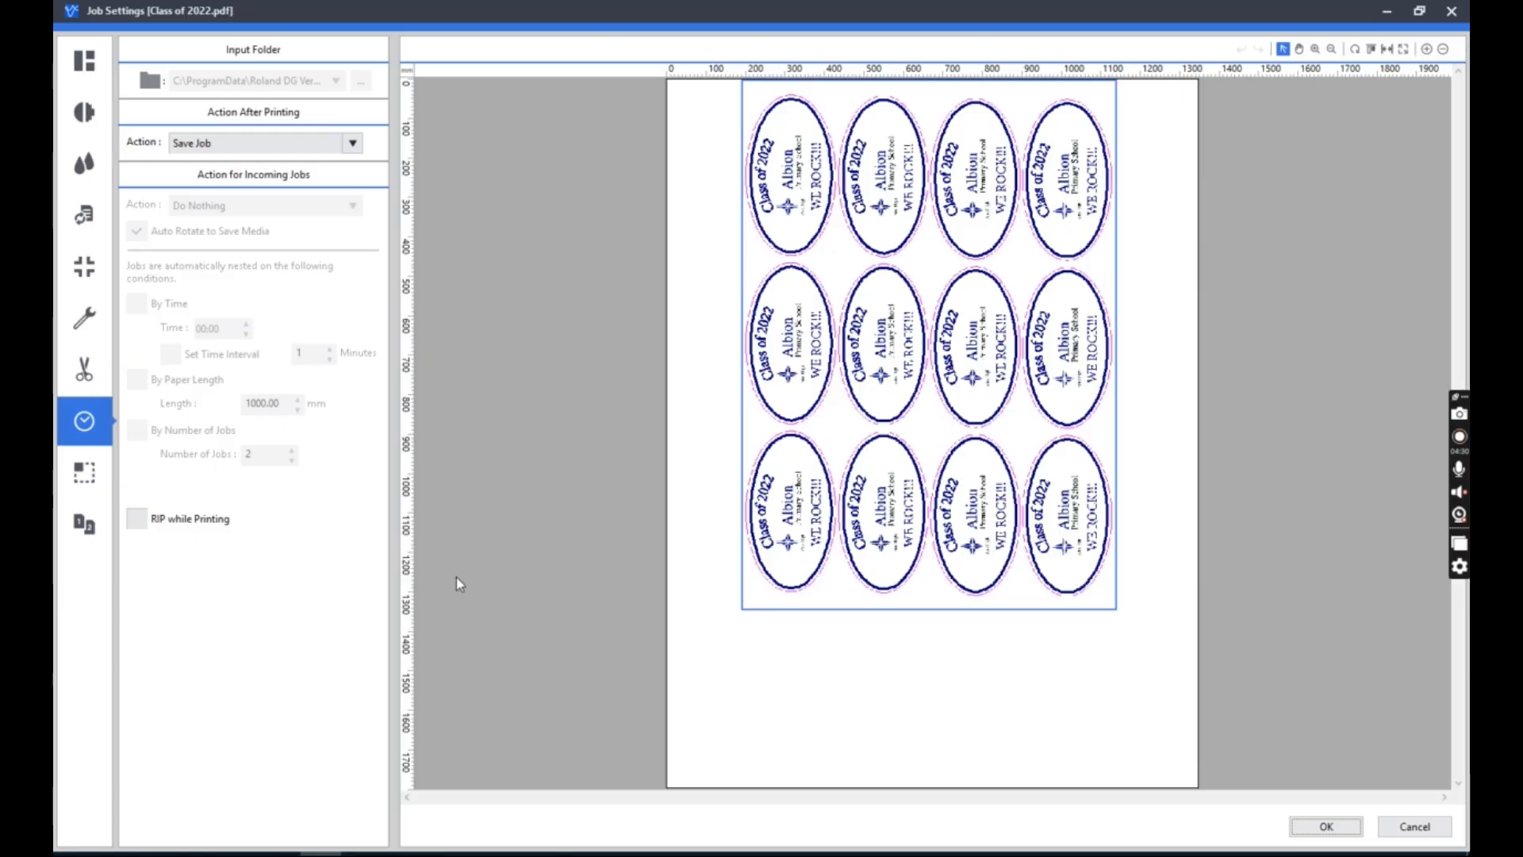
{"action": "left_click", "coordinate": [85, 475]}
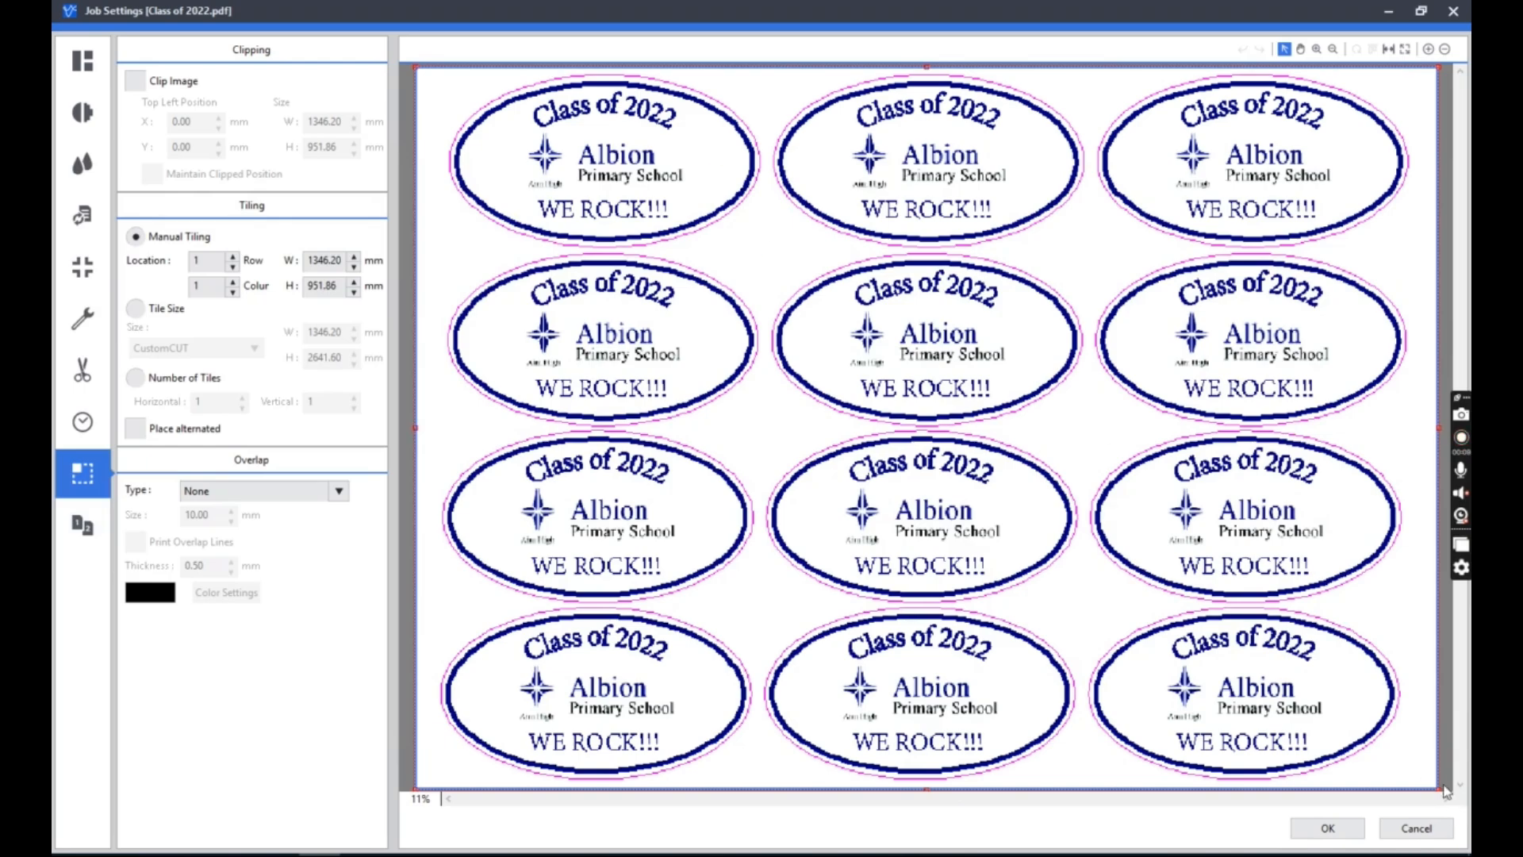
{"action": "left_click_drag", "start_coordinate": [1439, 784], "coordinate": [777, 253]}
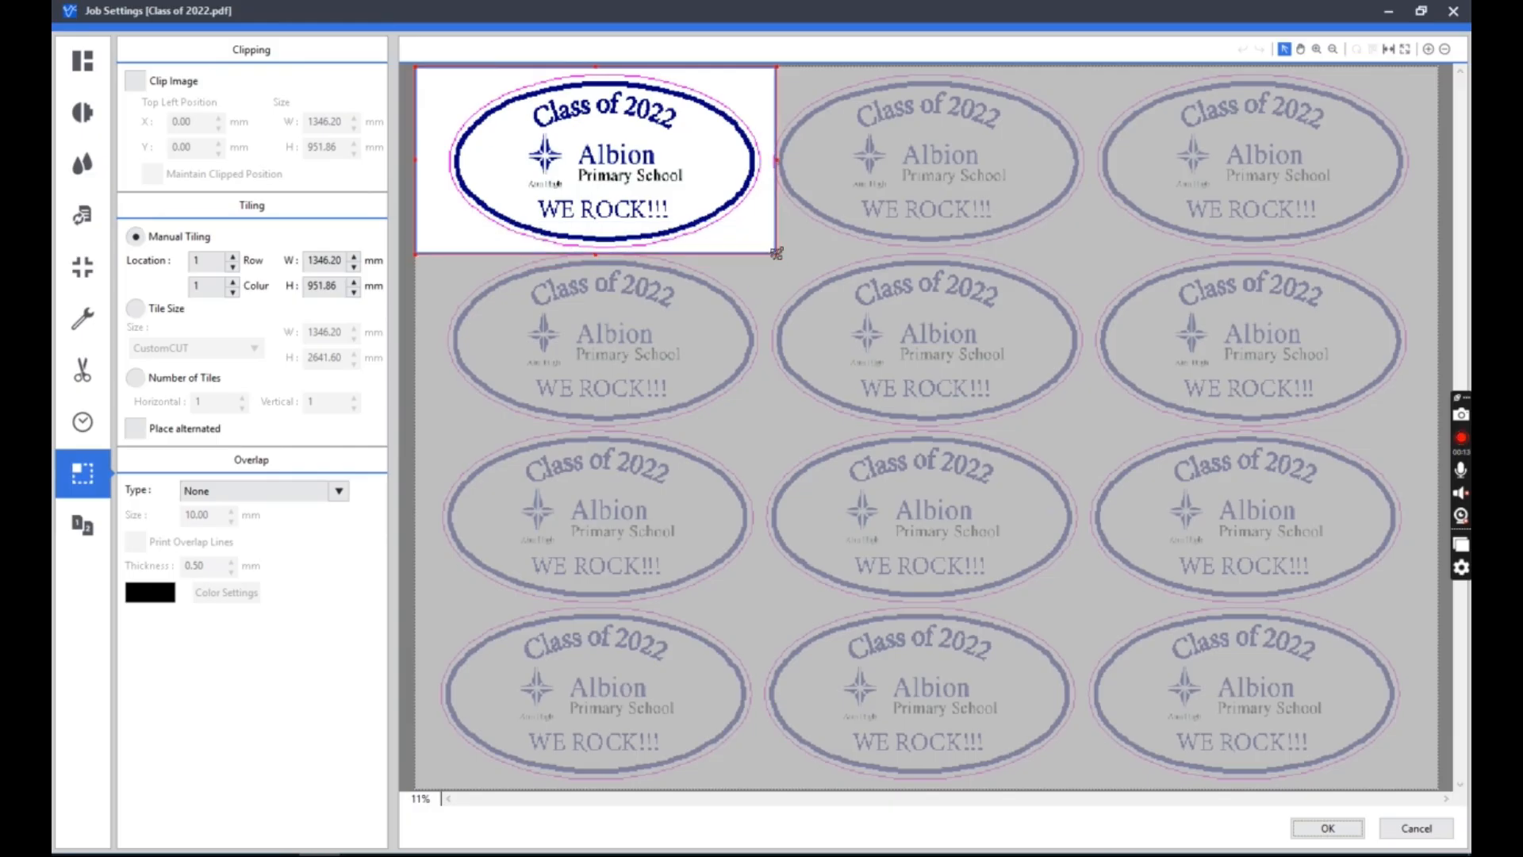
{"action": "left_click", "coordinate": [75, 61]}
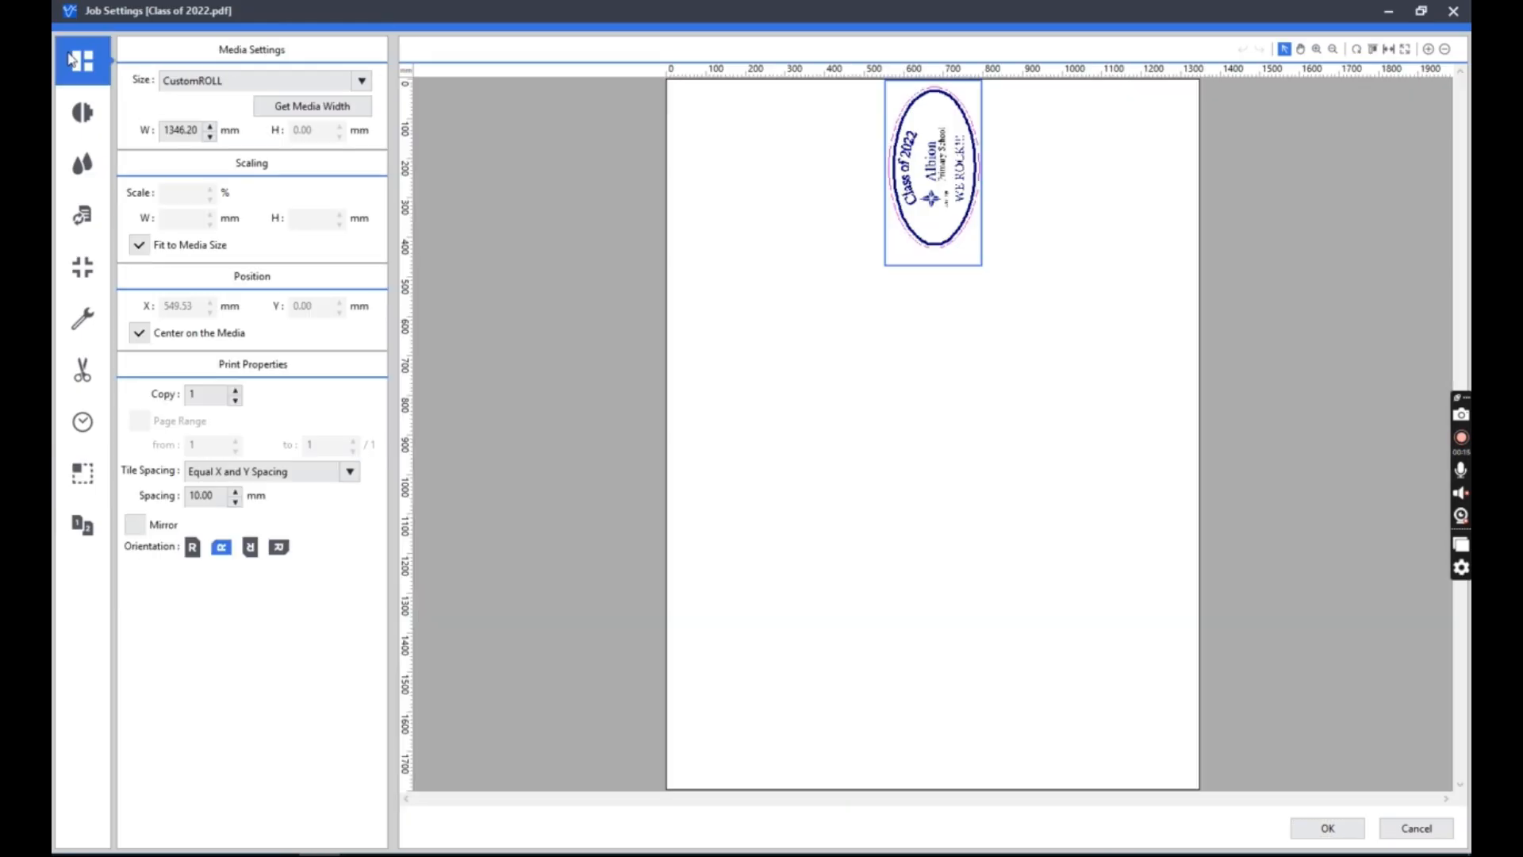
Restore the full artwork area and split it manually into three tile columns, the first about 461 mm and the third about 467 mm wide.
{"action": "left_click", "coordinate": [82, 474]}
{"action": "left_click_drag", "start_coordinate": [775, 255], "coordinate": [764, 694]}
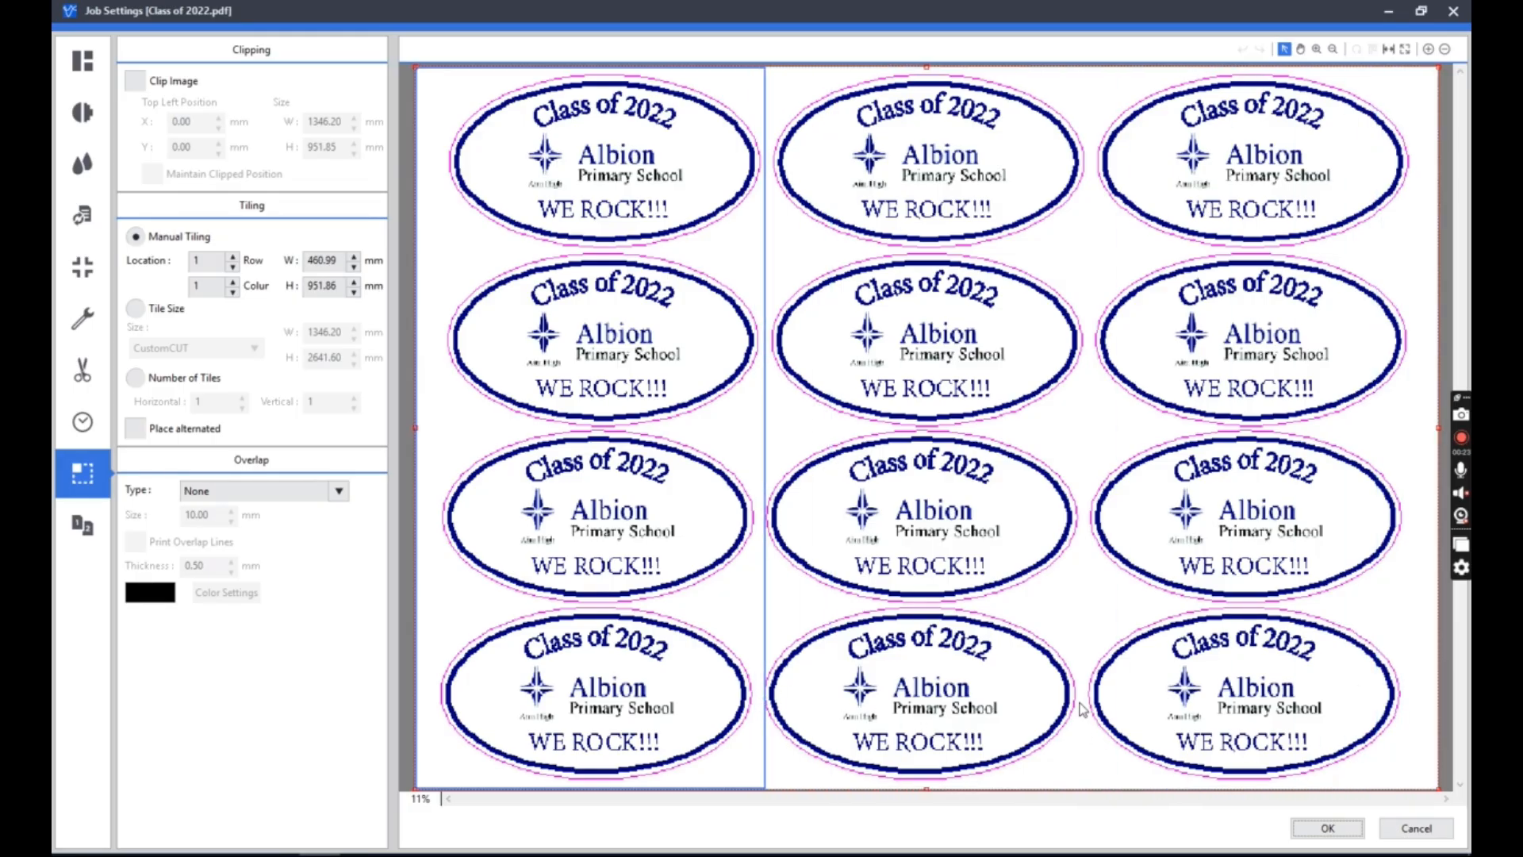
{"action": "left_click_drag", "start_coordinate": [1437, 710], "coordinate": [1084, 718]}
{"action": "left_click", "coordinate": [1223, 557]}
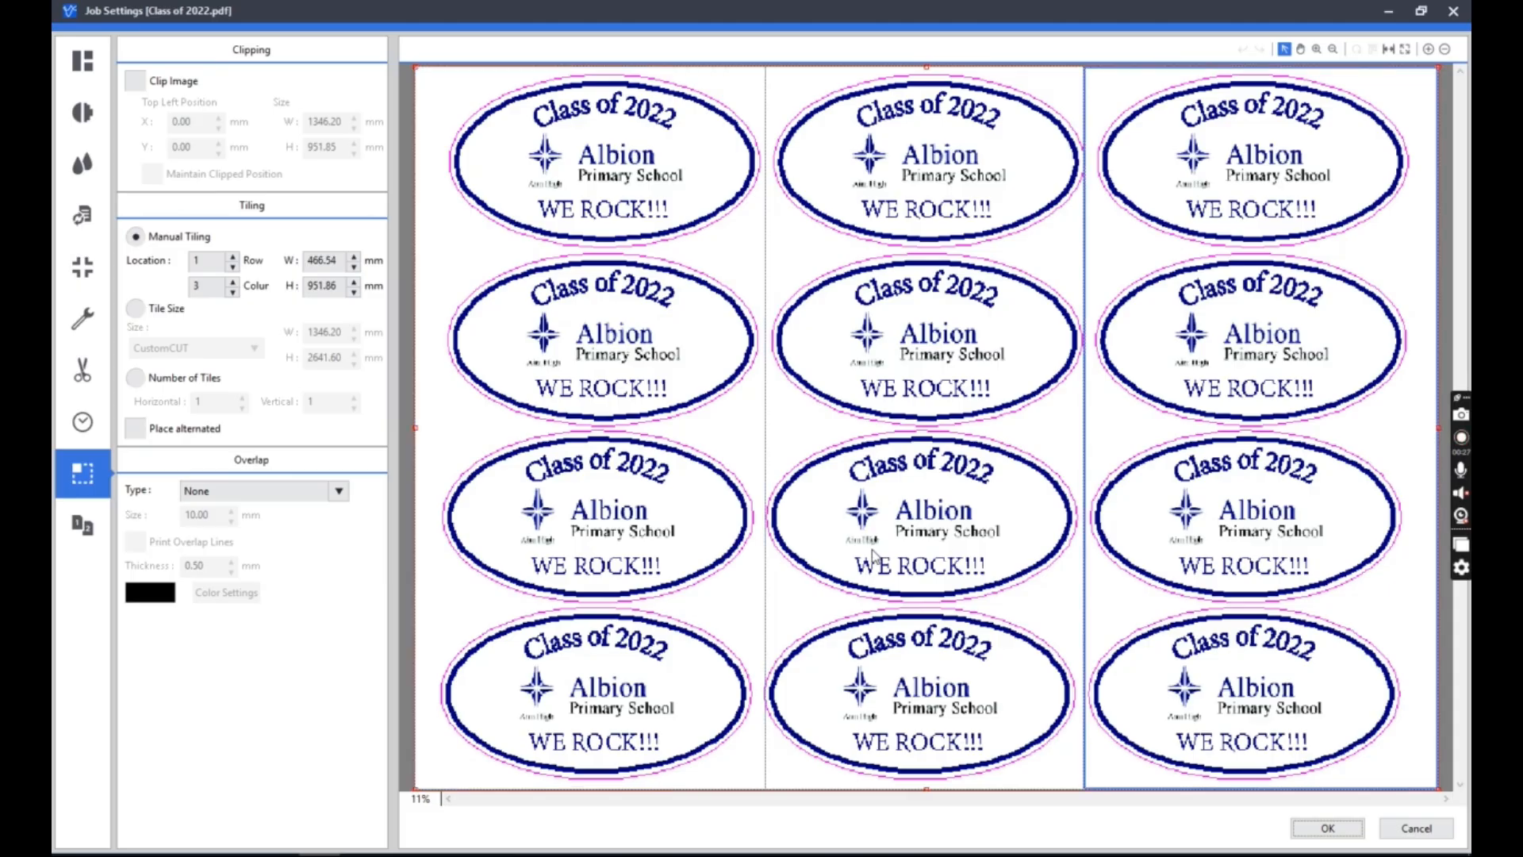
{"action": "left_click", "coordinate": [873, 555]}
{"action": "left_click", "coordinate": [583, 488]}
Spread the three tiles apart on the media in the layout, staggering them horizontally and leaving gaps between the rows.
{"action": "left_click", "coordinate": [80, 67]}
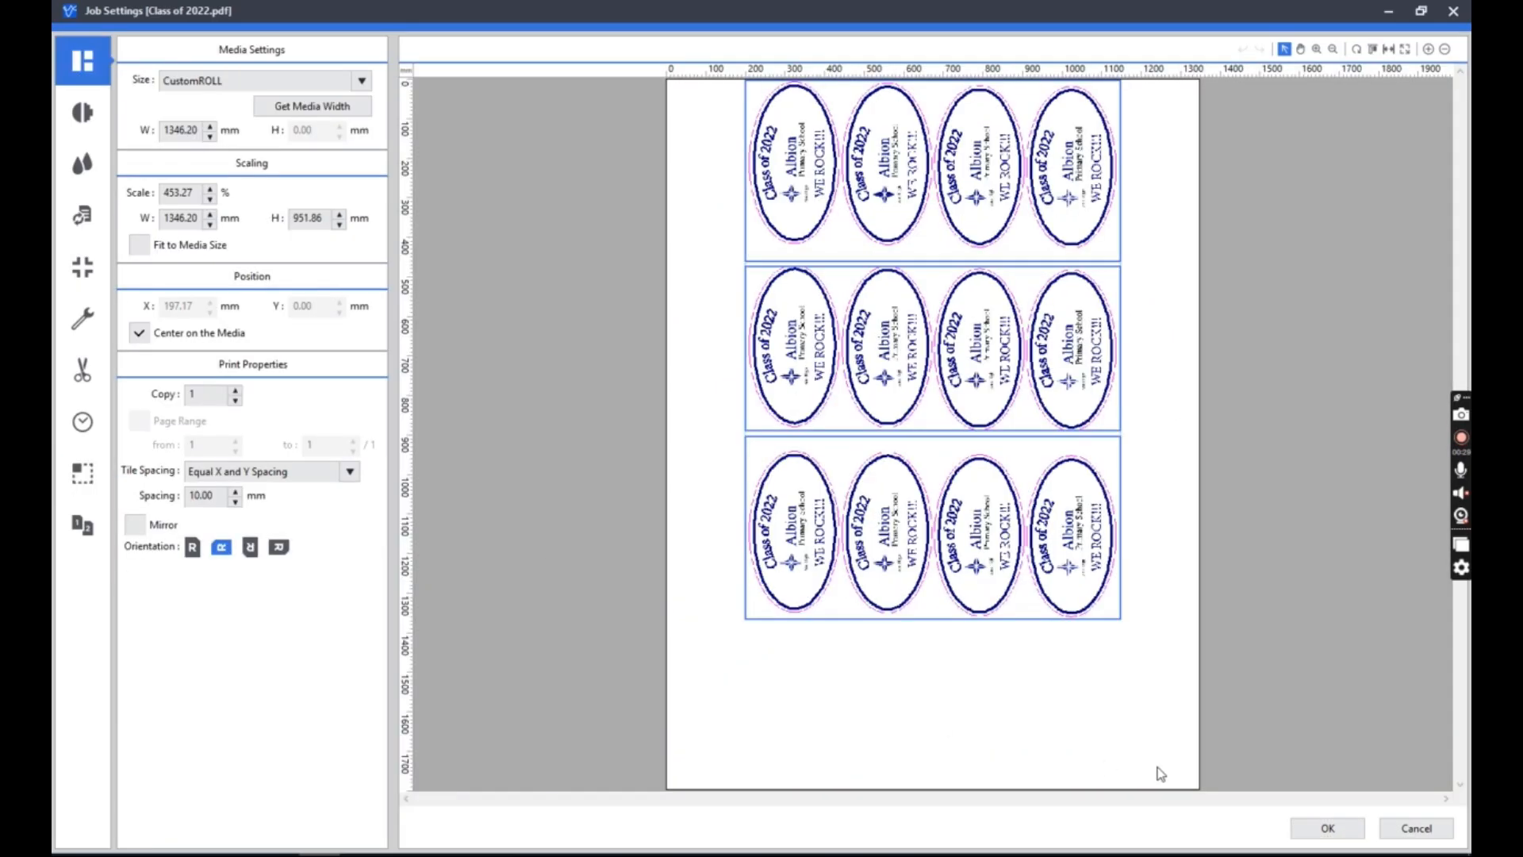
{"action": "left_click", "coordinate": [1143, 724]}
{"action": "left_click_drag", "start_coordinate": [965, 351], "coordinate": [1043, 350]}
{"action": "left_click_drag", "start_coordinate": [1024, 592], "coordinate": [1028, 680]}
{"action": "left_click_drag", "start_coordinate": [1013, 628], "coordinate": [953, 688]}
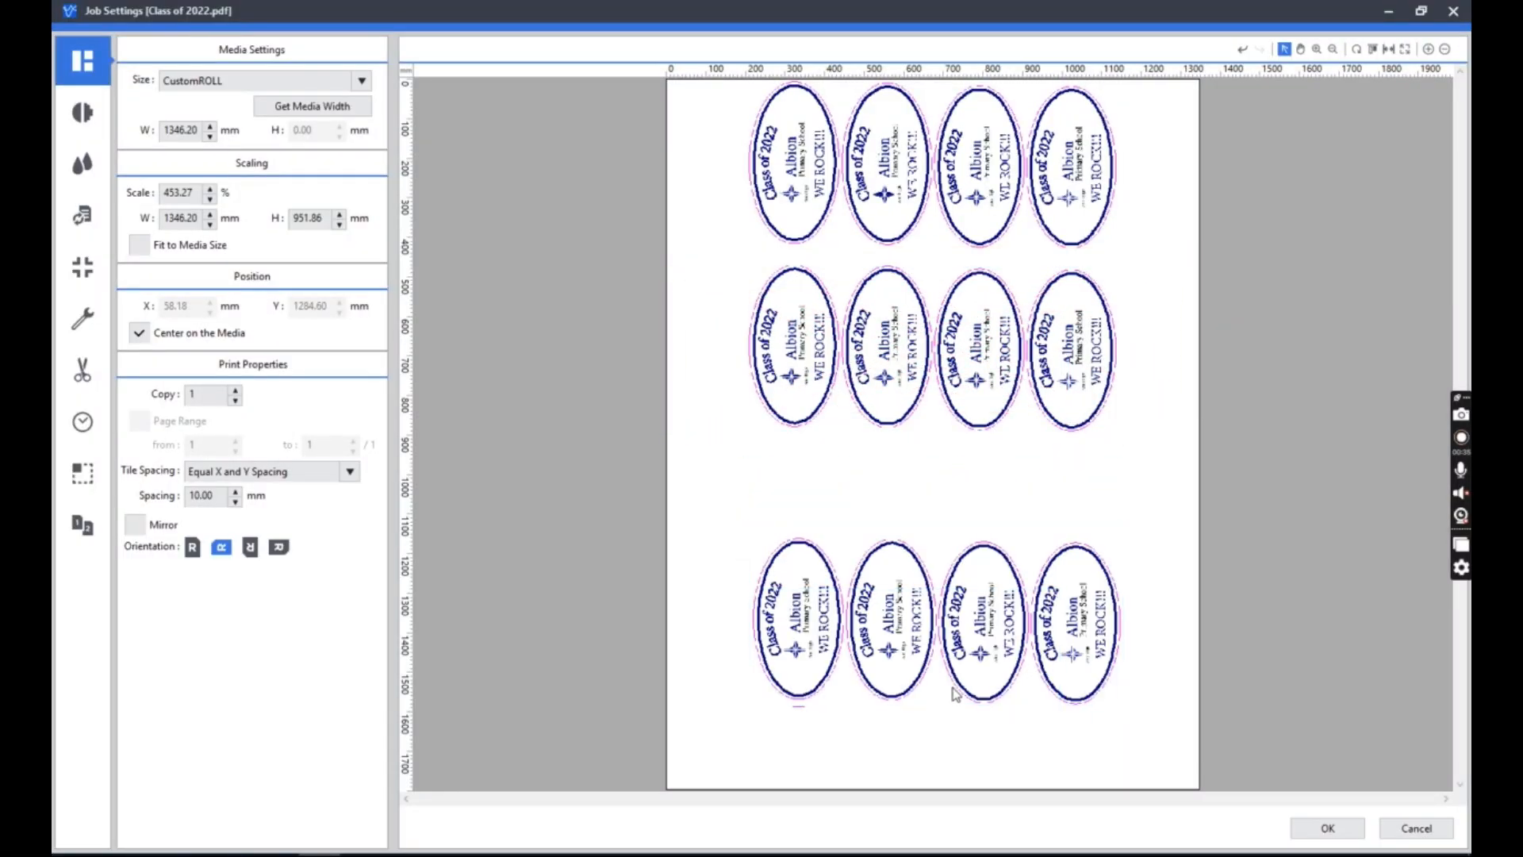
{"action": "left_click_drag", "start_coordinate": [1013, 364], "coordinate": [1033, 462]}
{"action": "left_click_drag", "start_coordinate": [997, 207], "coordinate": [962, 238]}
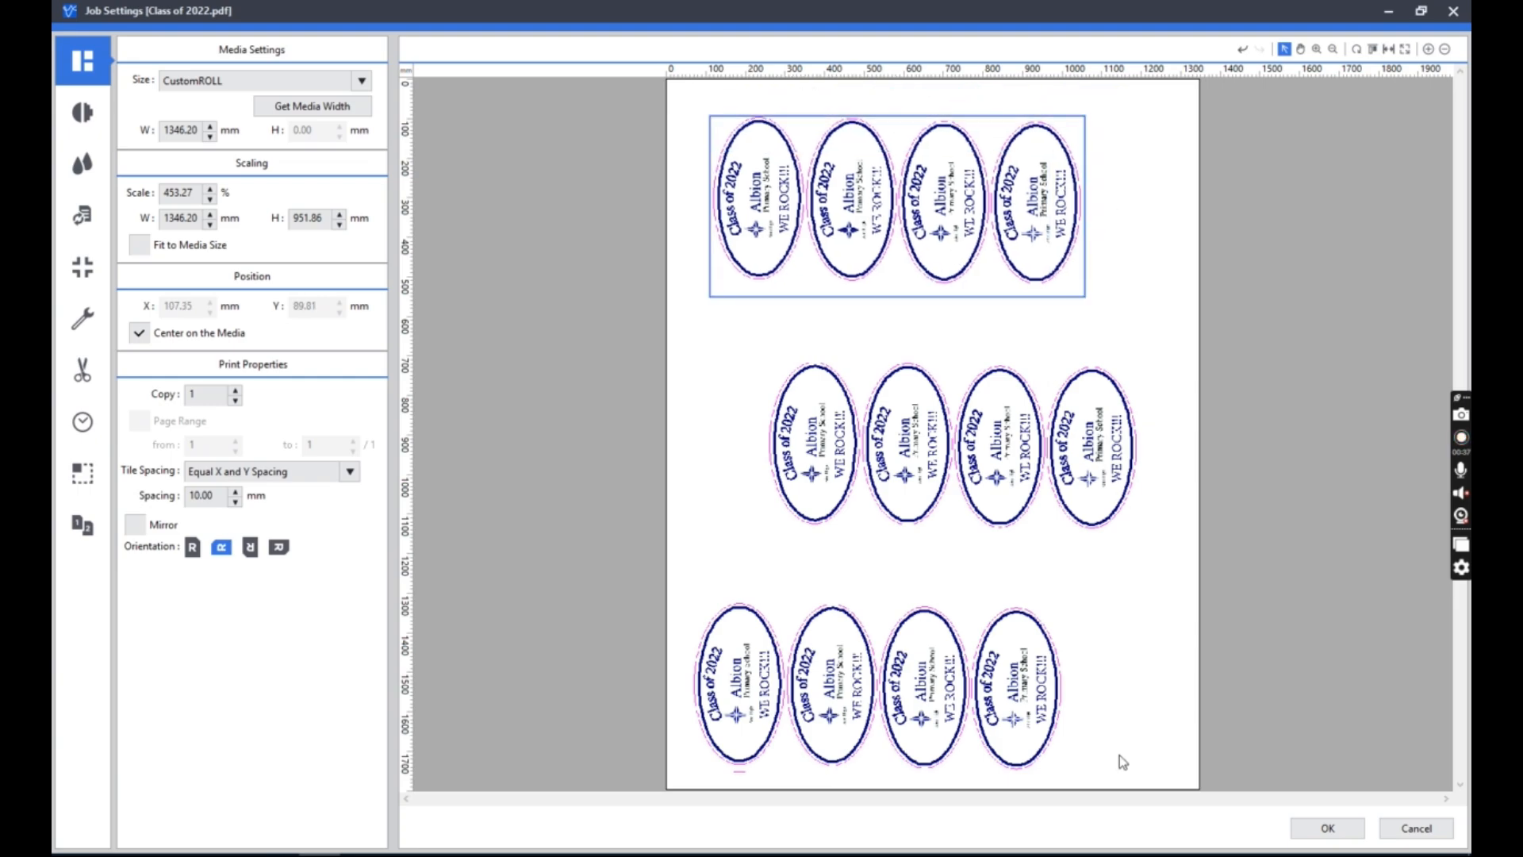
Switch the artwork's tiling from manual to Number of Tiles, try four horizontal tiles, and restore a single horizontal tile.
{"action": "left_click", "coordinate": [82, 473]}
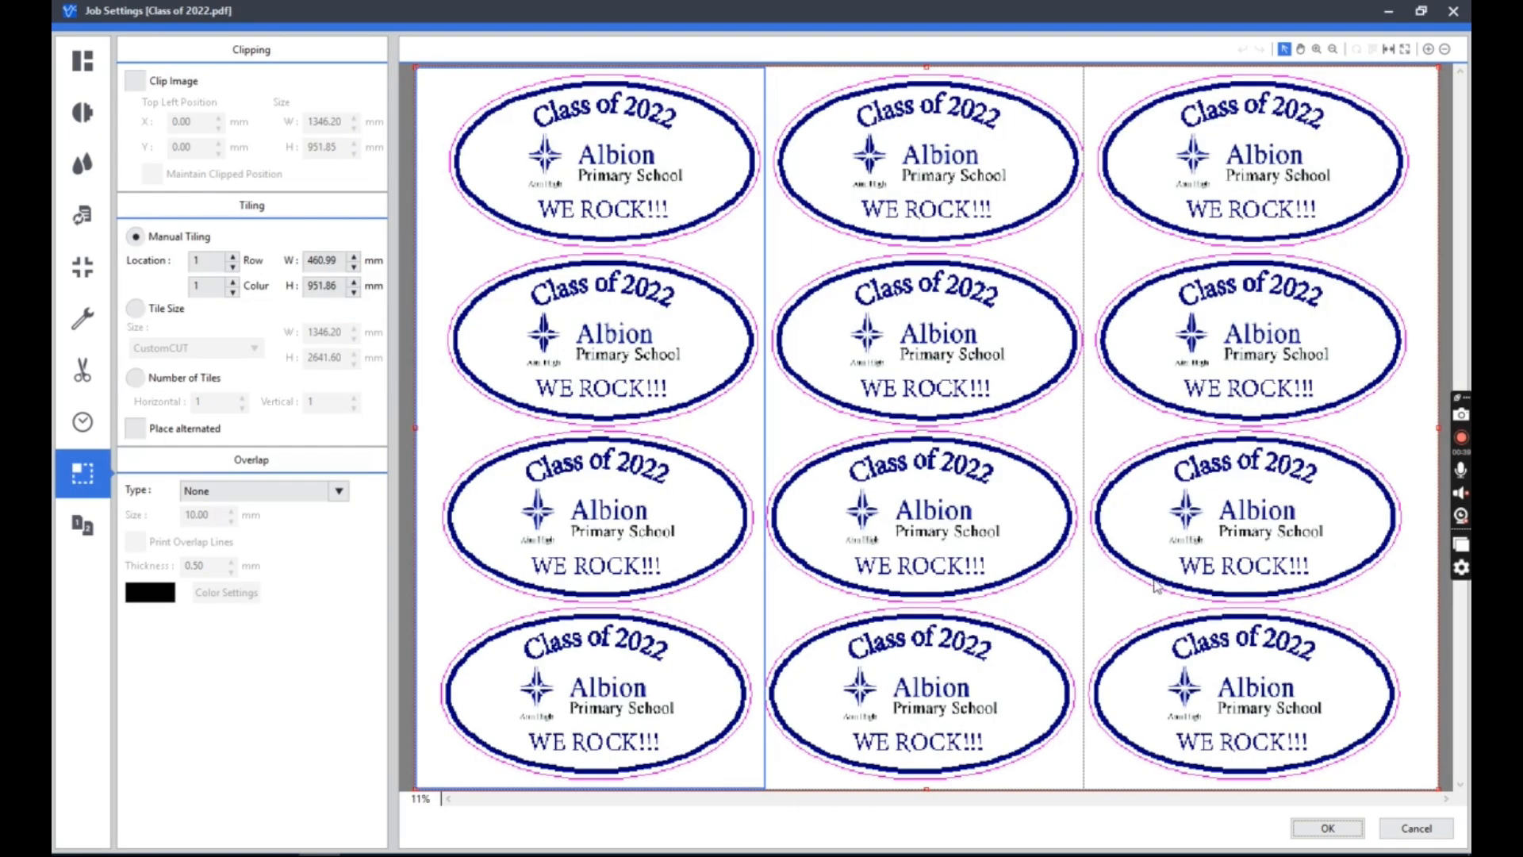
{"action": "left_click", "coordinate": [1398, 412]}
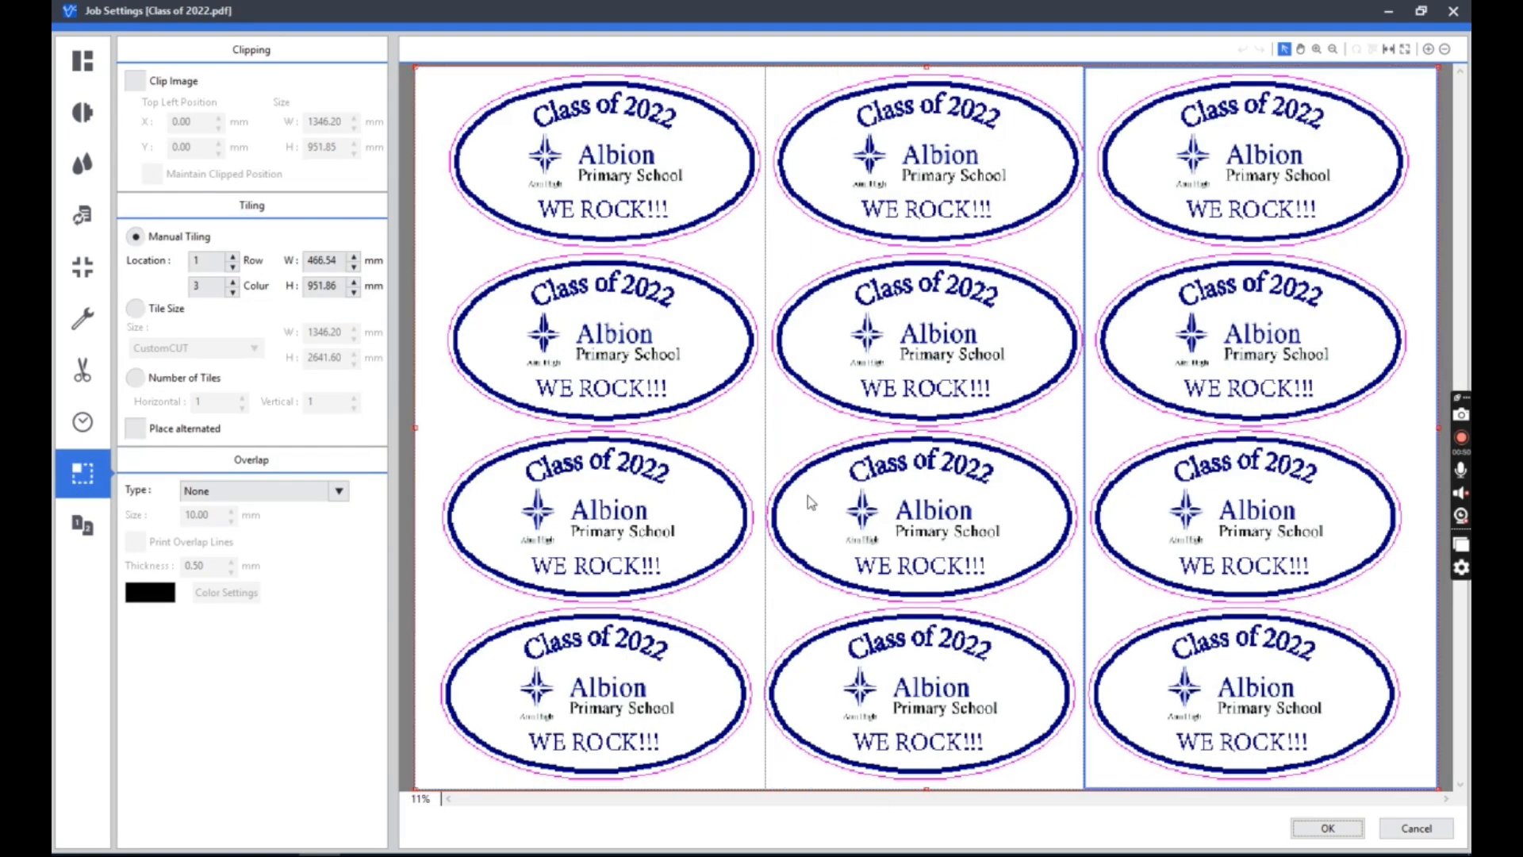
{"action": "left_click", "coordinate": [152, 380]}
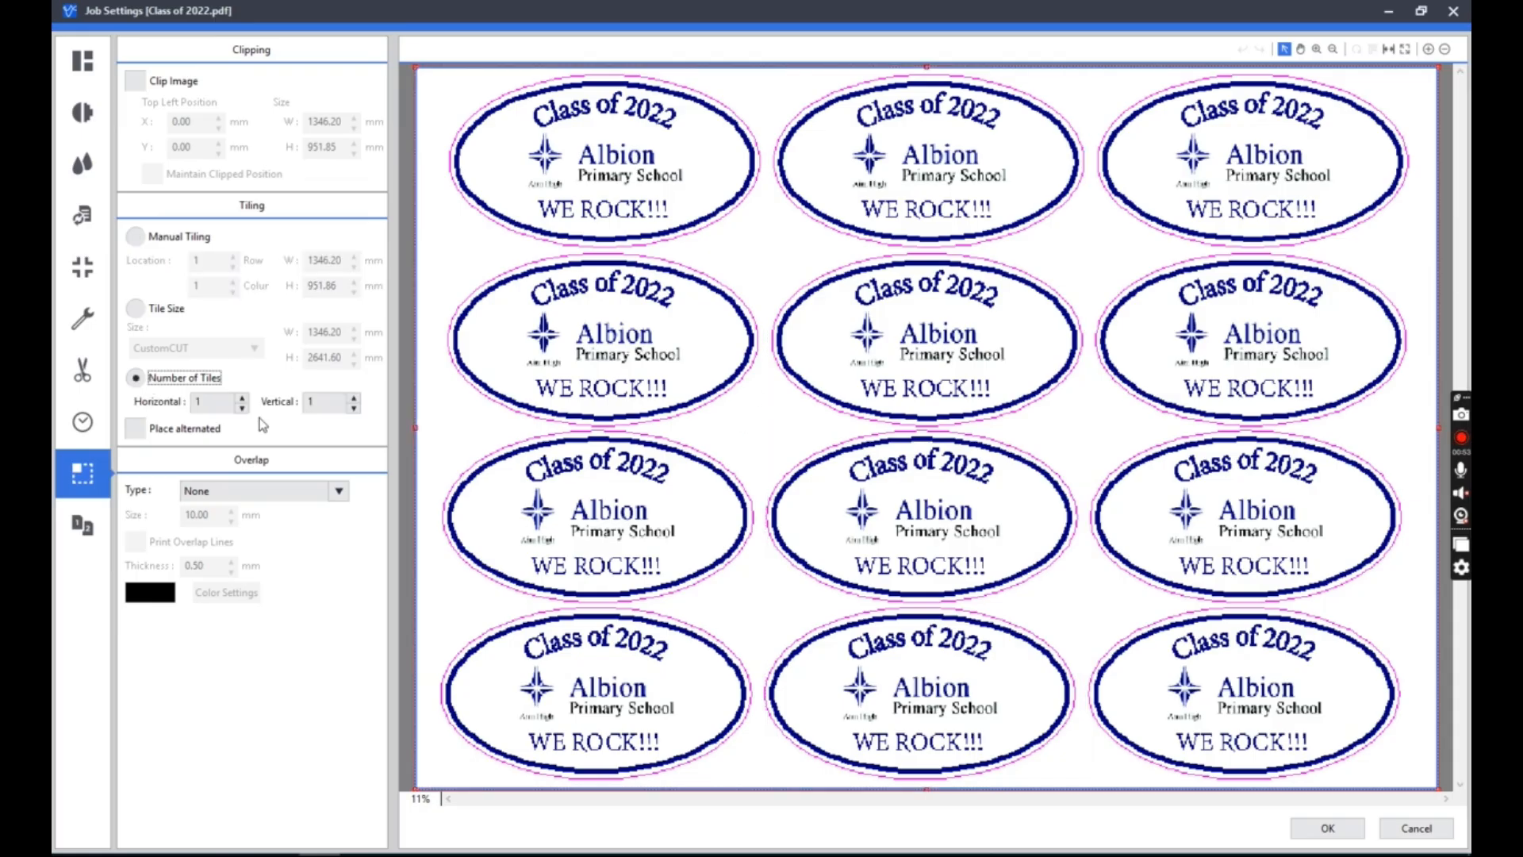
{"action": "left_click", "coordinate": [242, 398]}
{"action": "left_click", "coordinate": [242, 398]}
{"action": "left_click", "coordinate": [242, 398]}
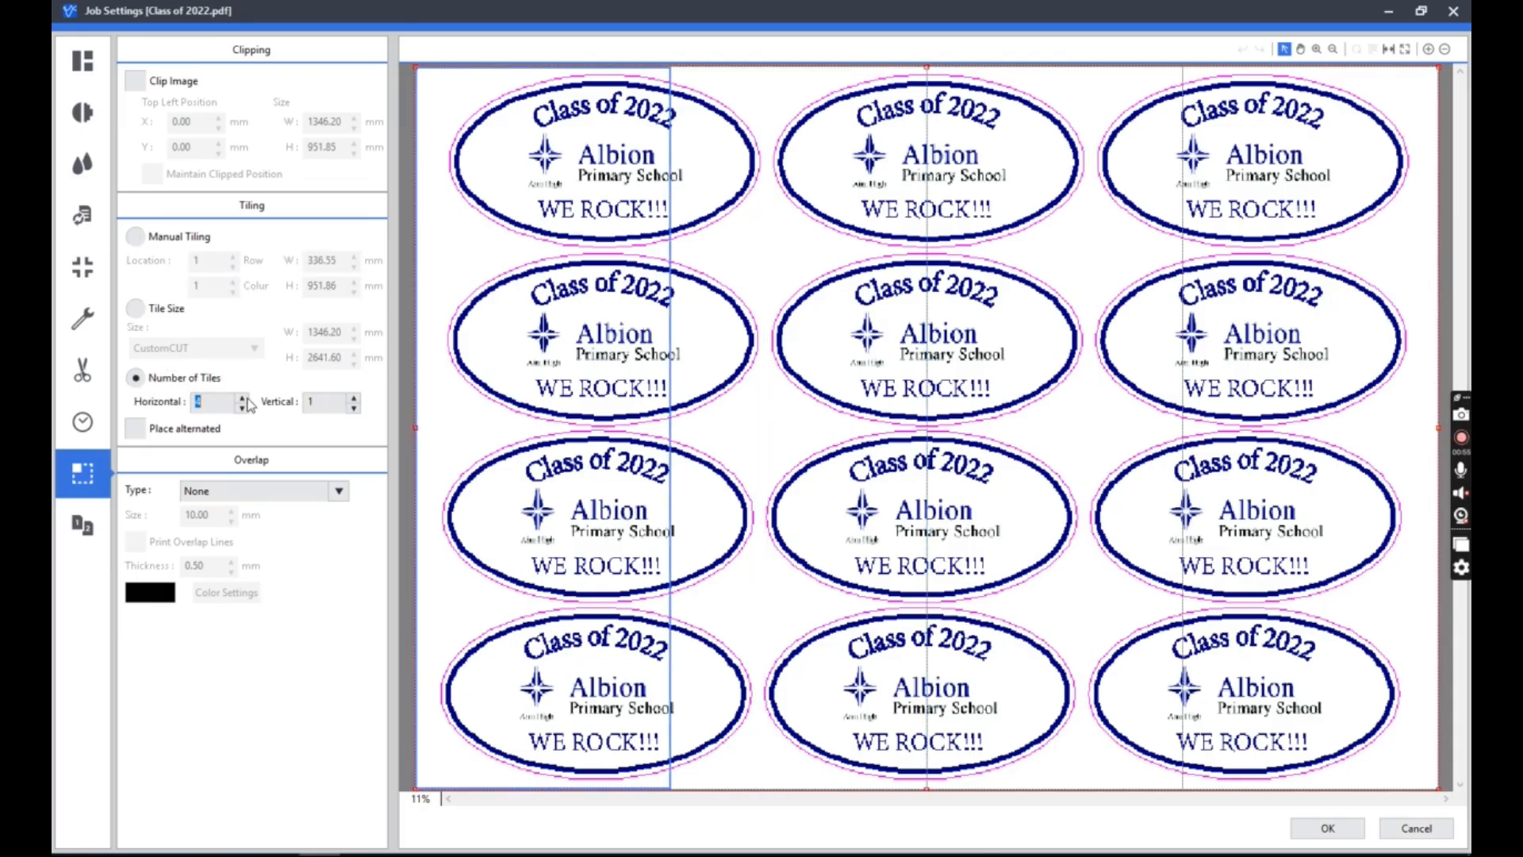
{"action": "left_click", "coordinate": [243, 407]}
{"action": "left_click", "coordinate": [242, 407]}
{"action": "left_click", "coordinate": [243, 407]}
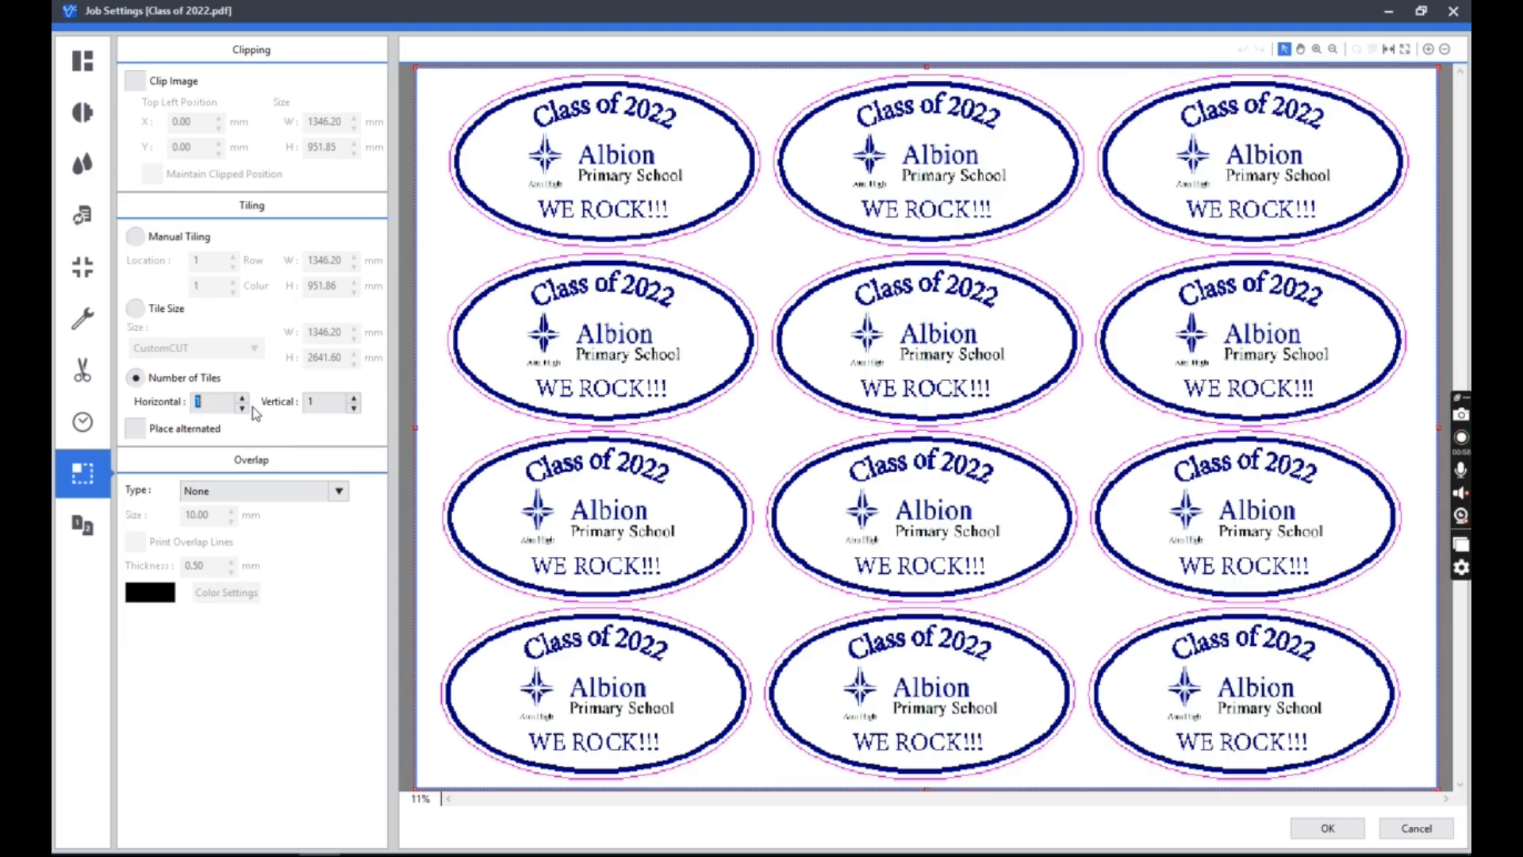
Try five vertical tiles, reduce the split to three, and select the third and second tile rows in the preview.
{"action": "left_click", "coordinate": [354, 398]}
{"action": "left_click", "coordinate": [353, 398]}
{"action": "left_click", "coordinate": [353, 397]}
{"action": "left_click", "coordinate": [353, 397]}
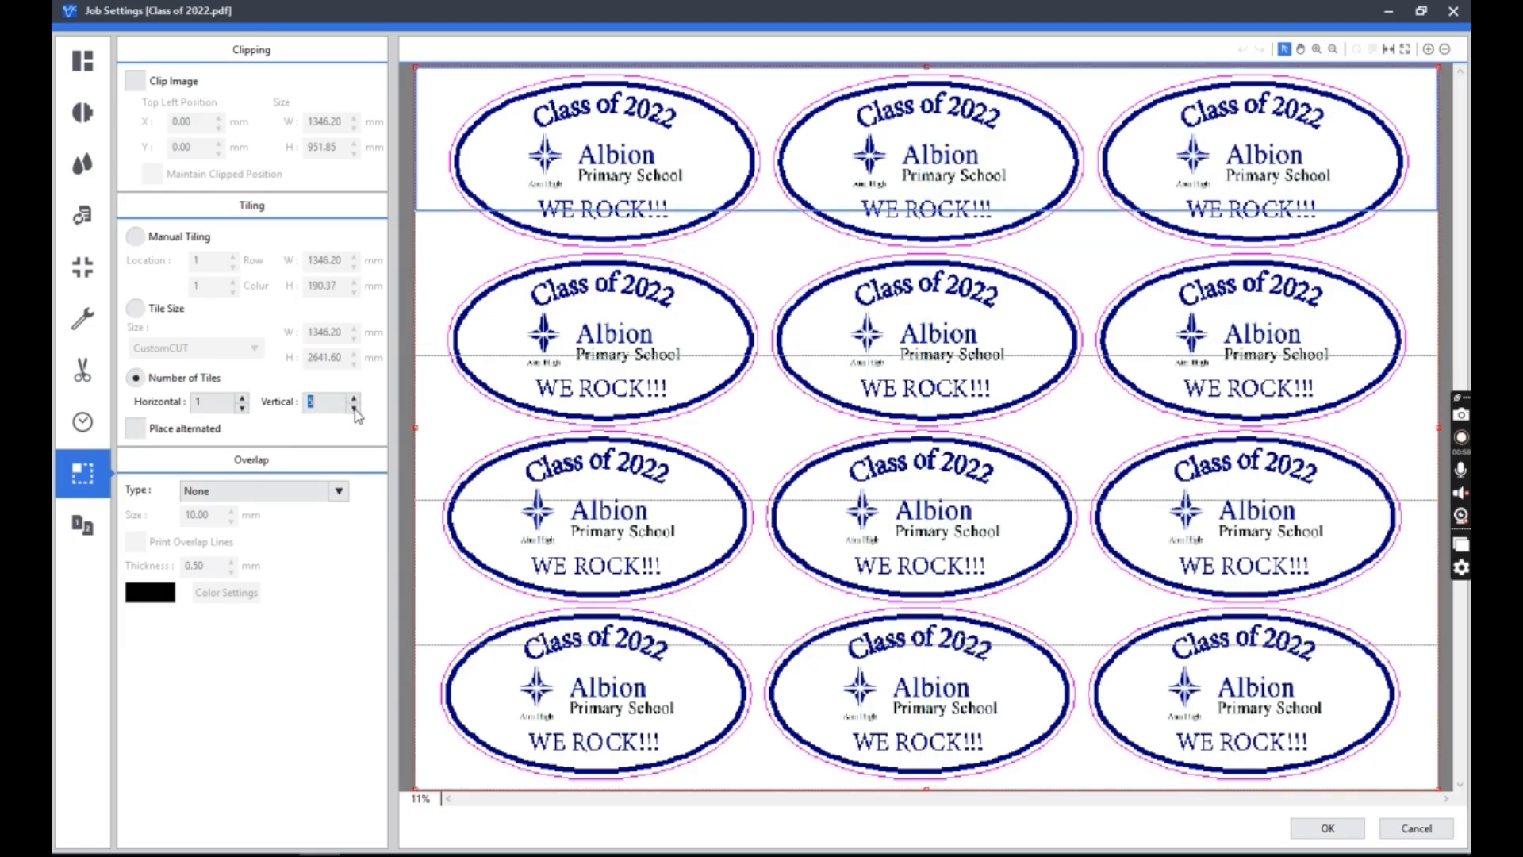
{"action": "left_click", "coordinate": [354, 408]}
{"action": "left_click", "coordinate": [354, 407]}
{"action": "left_click", "coordinate": [938, 698]}
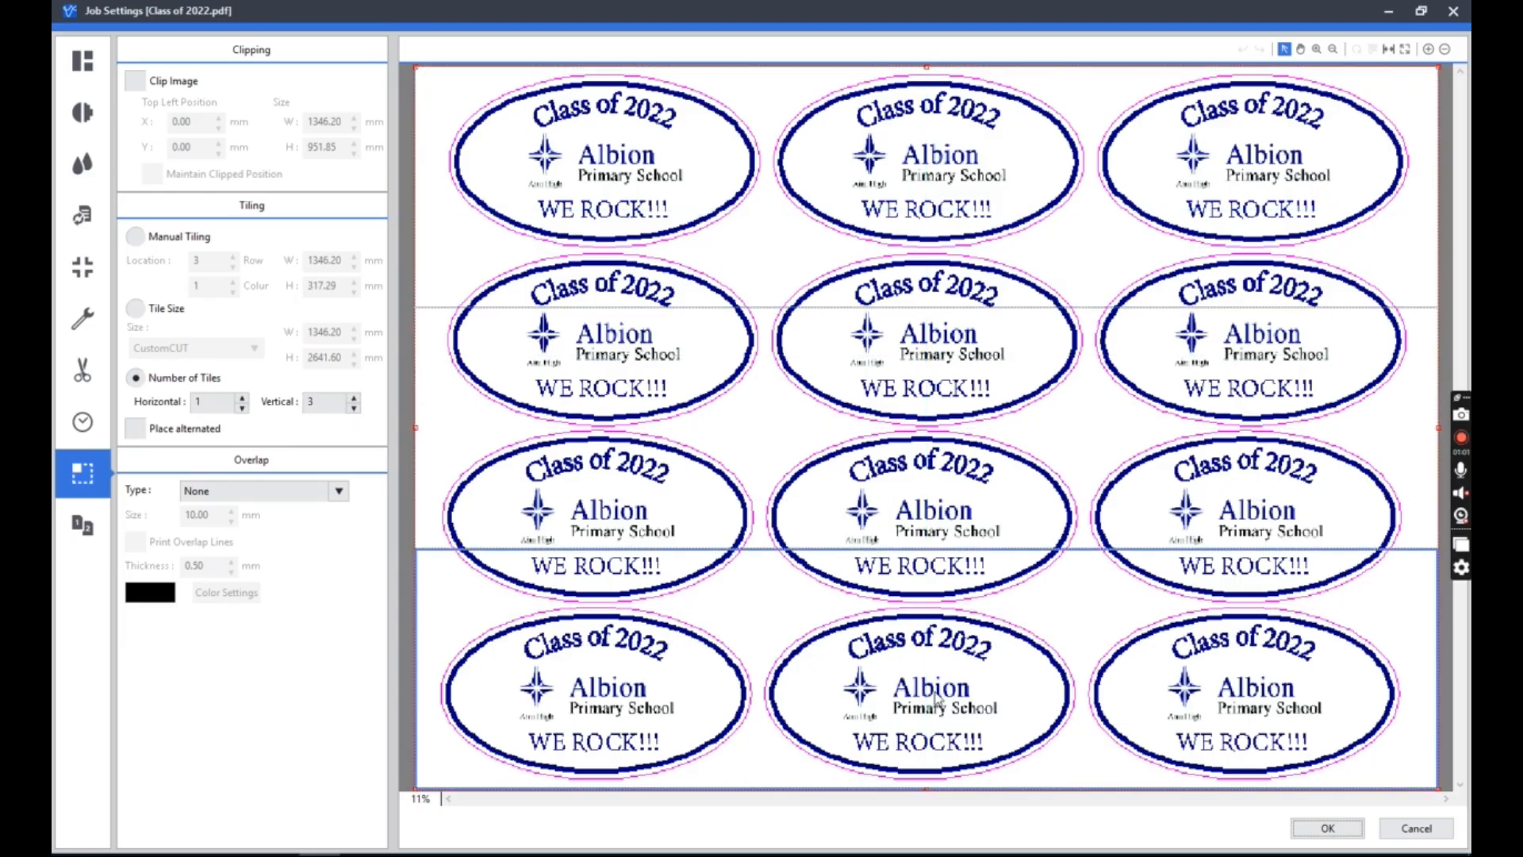
{"action": "left_click", "coordinate": [841, 525]}
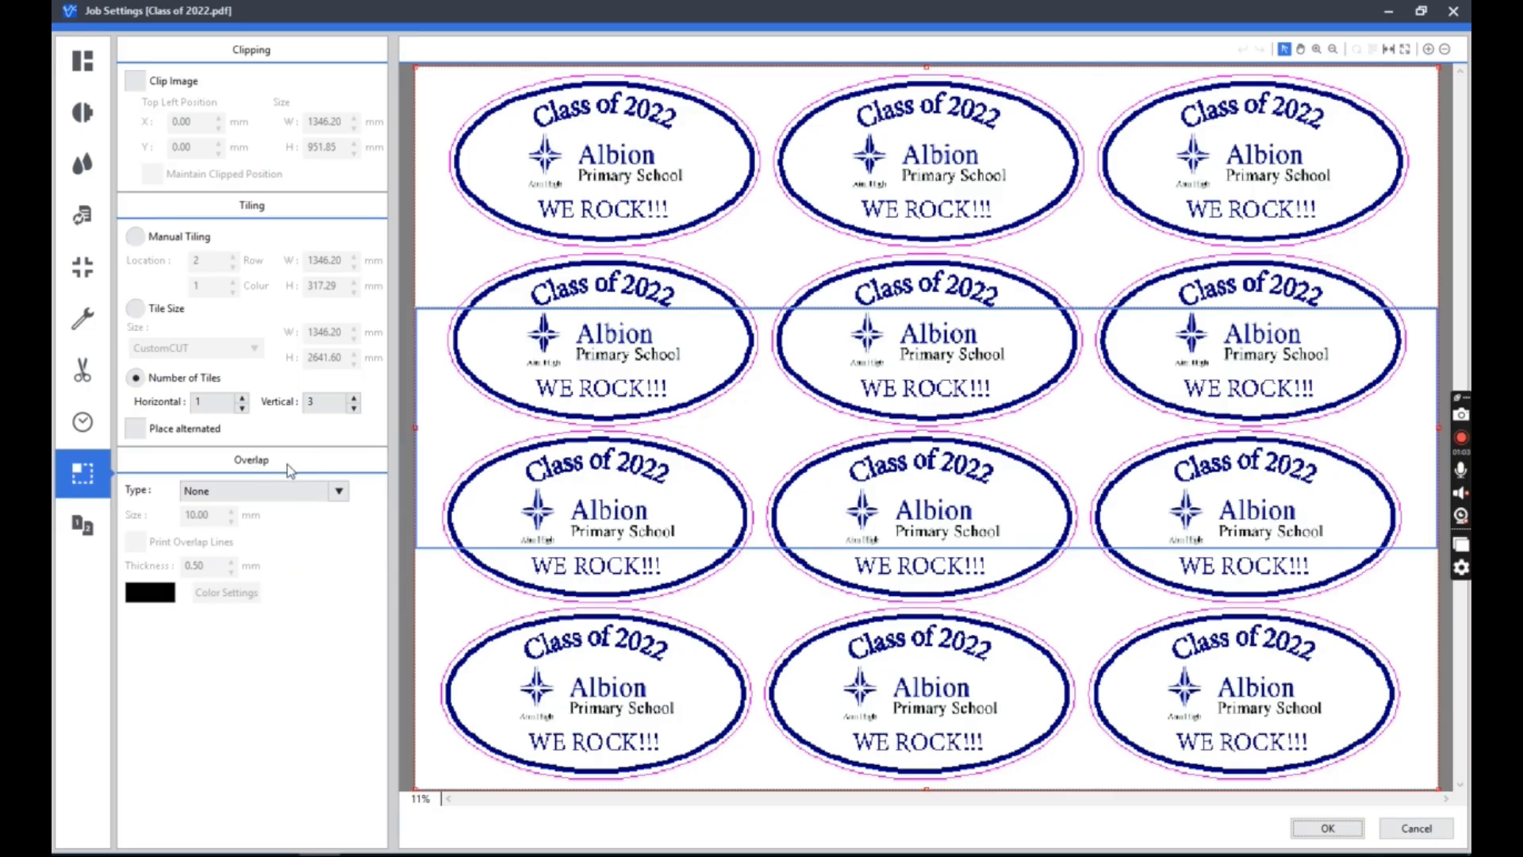
Set the tile overlap type to Top-Left and the overlap size to 12 mm.
{"action": "left_click", "coordinate": [279, 491]}
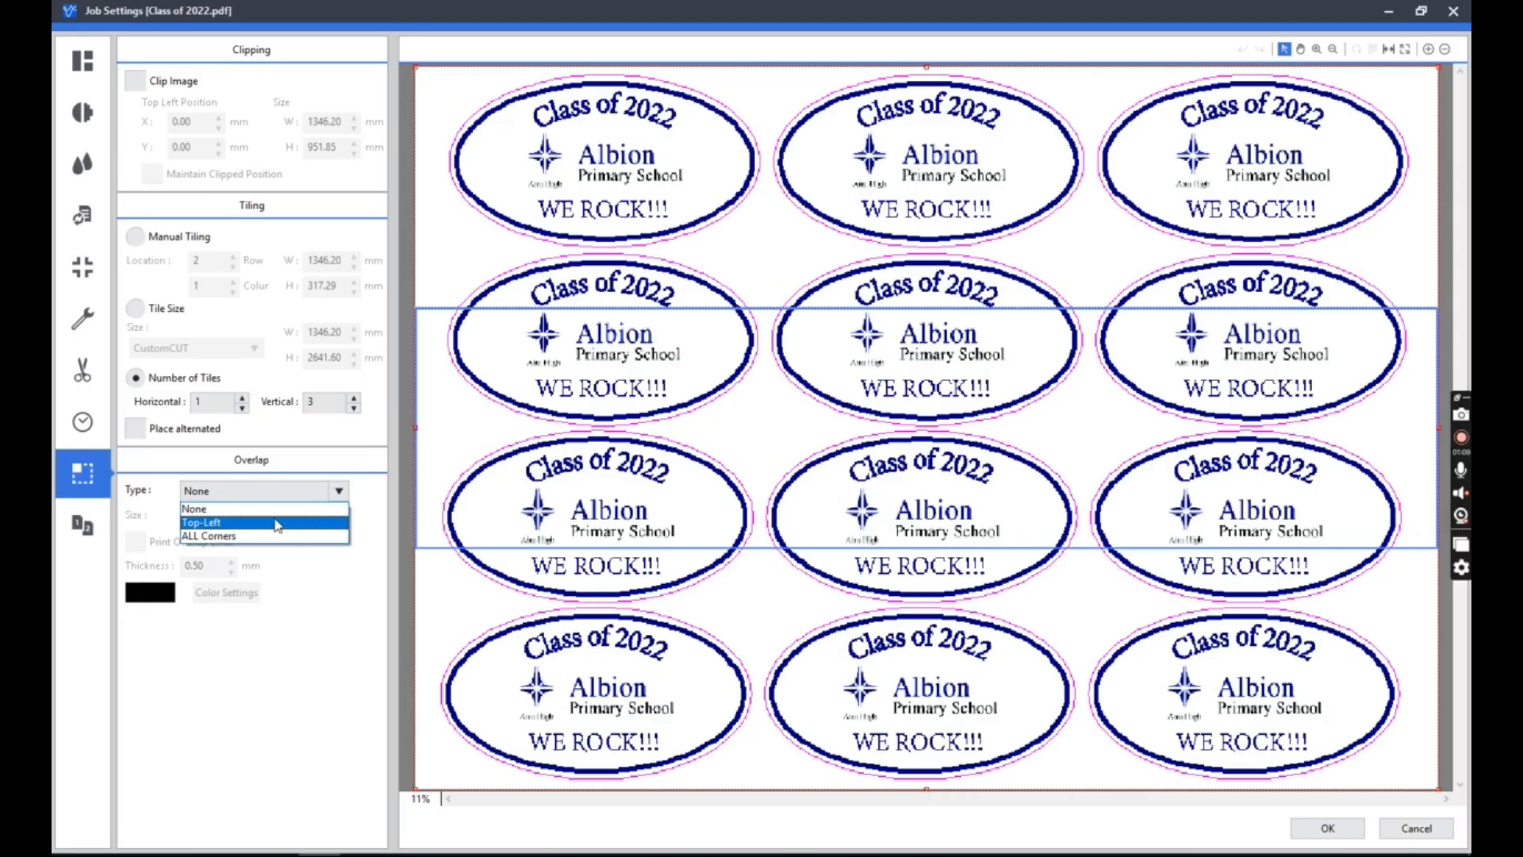
{"action": "left_click", "coordinate": [291, 523]}
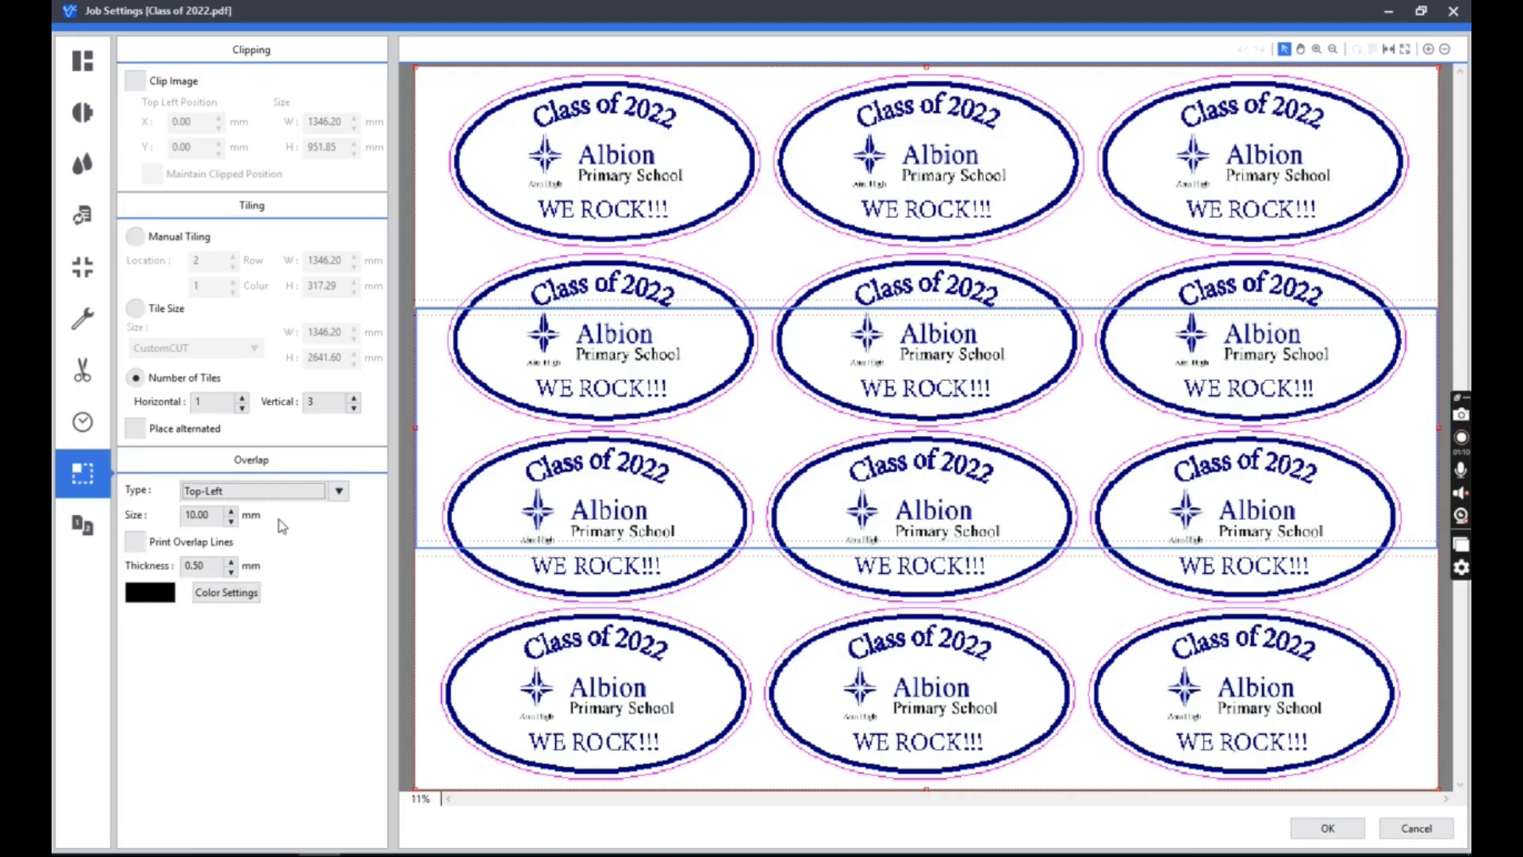
{"action": "left_click", "coordinate": [218, 514]}
Review the variable data, layout, device control, cutting, and clipping and tiling settings, and accept the job settings.
{"action": "left_click", "coordinate": [81, 525]}
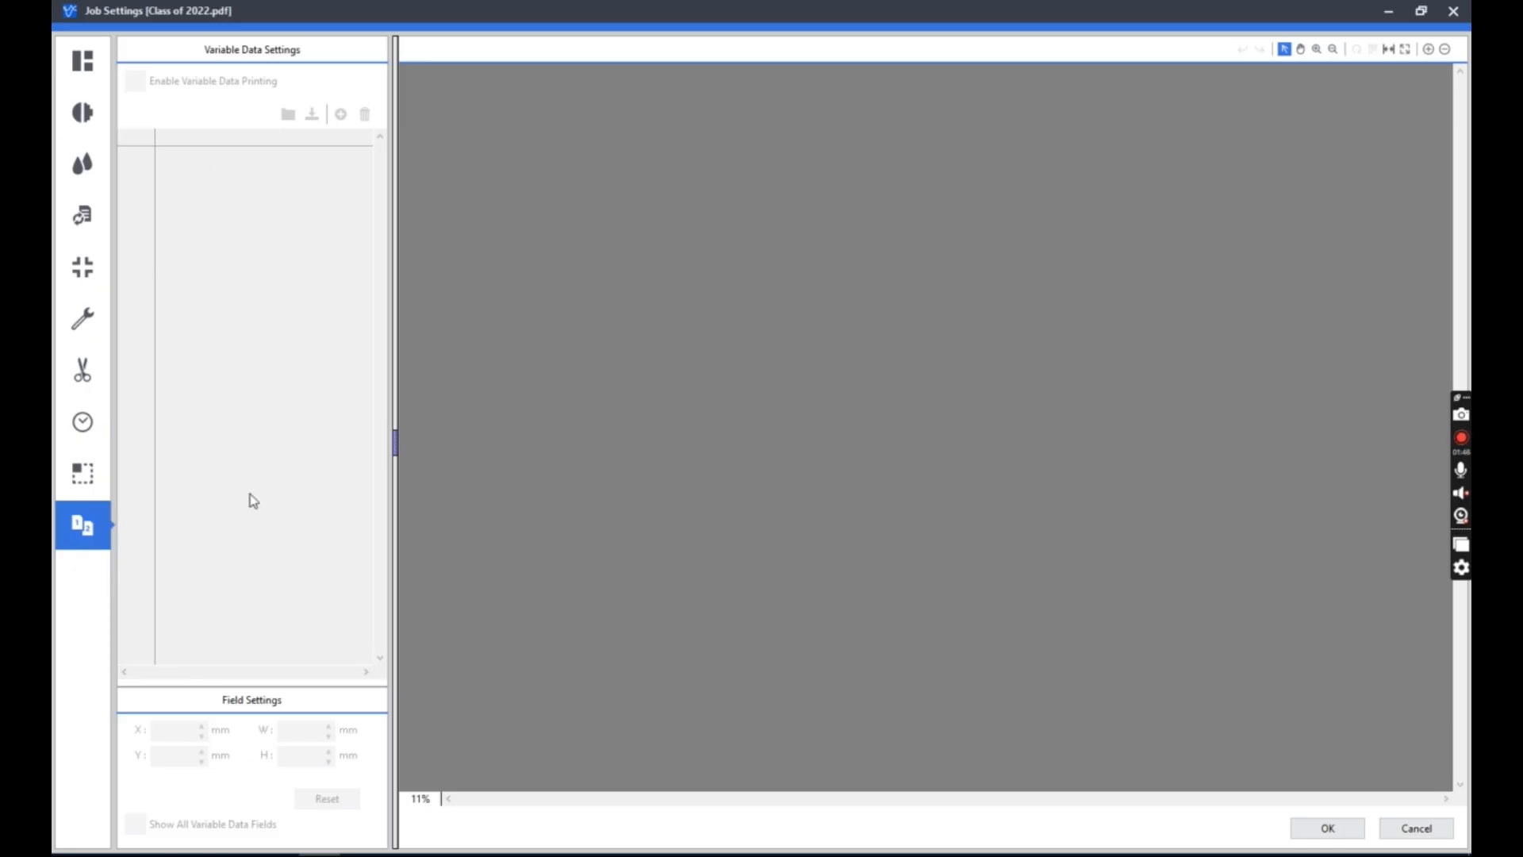
{"action": "left_click", "coordinate": [84, 68]}
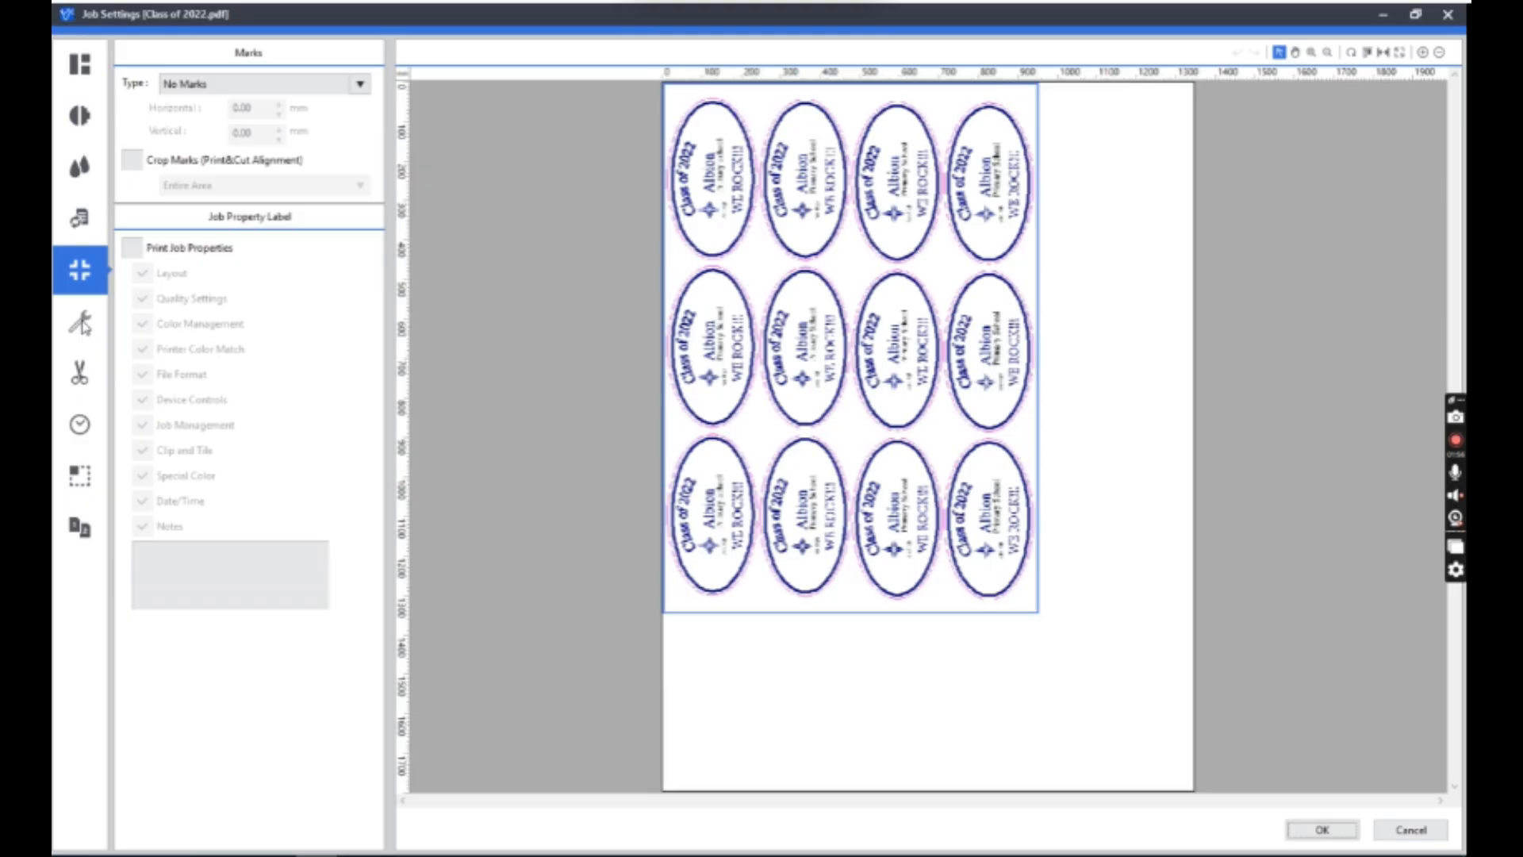
{"action": "left_click", "coordinate": [81, 324]}
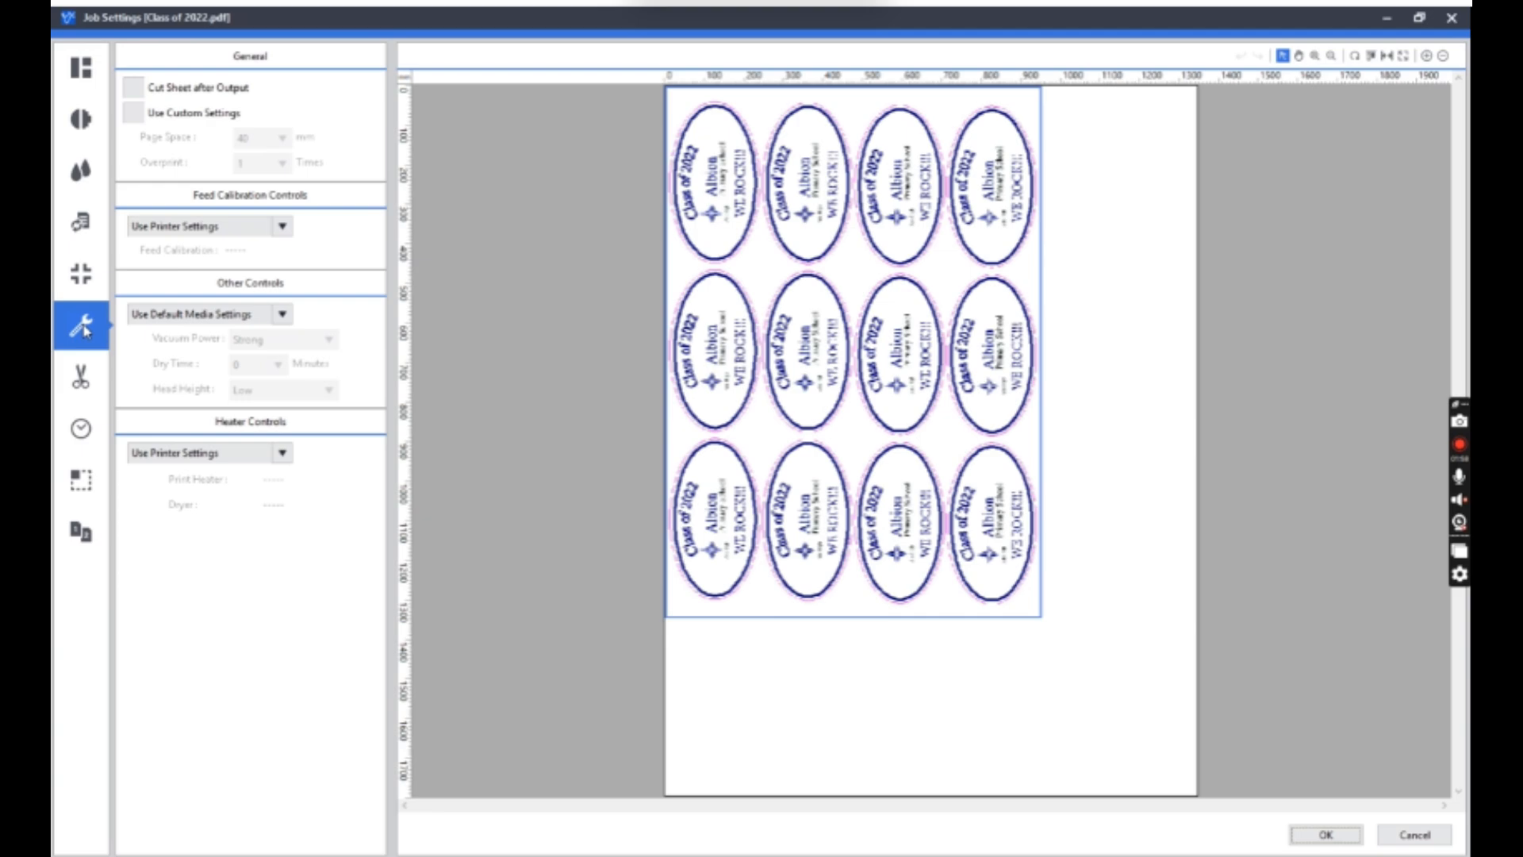
{"action": "left_click", "coordinate": [80, 376]}
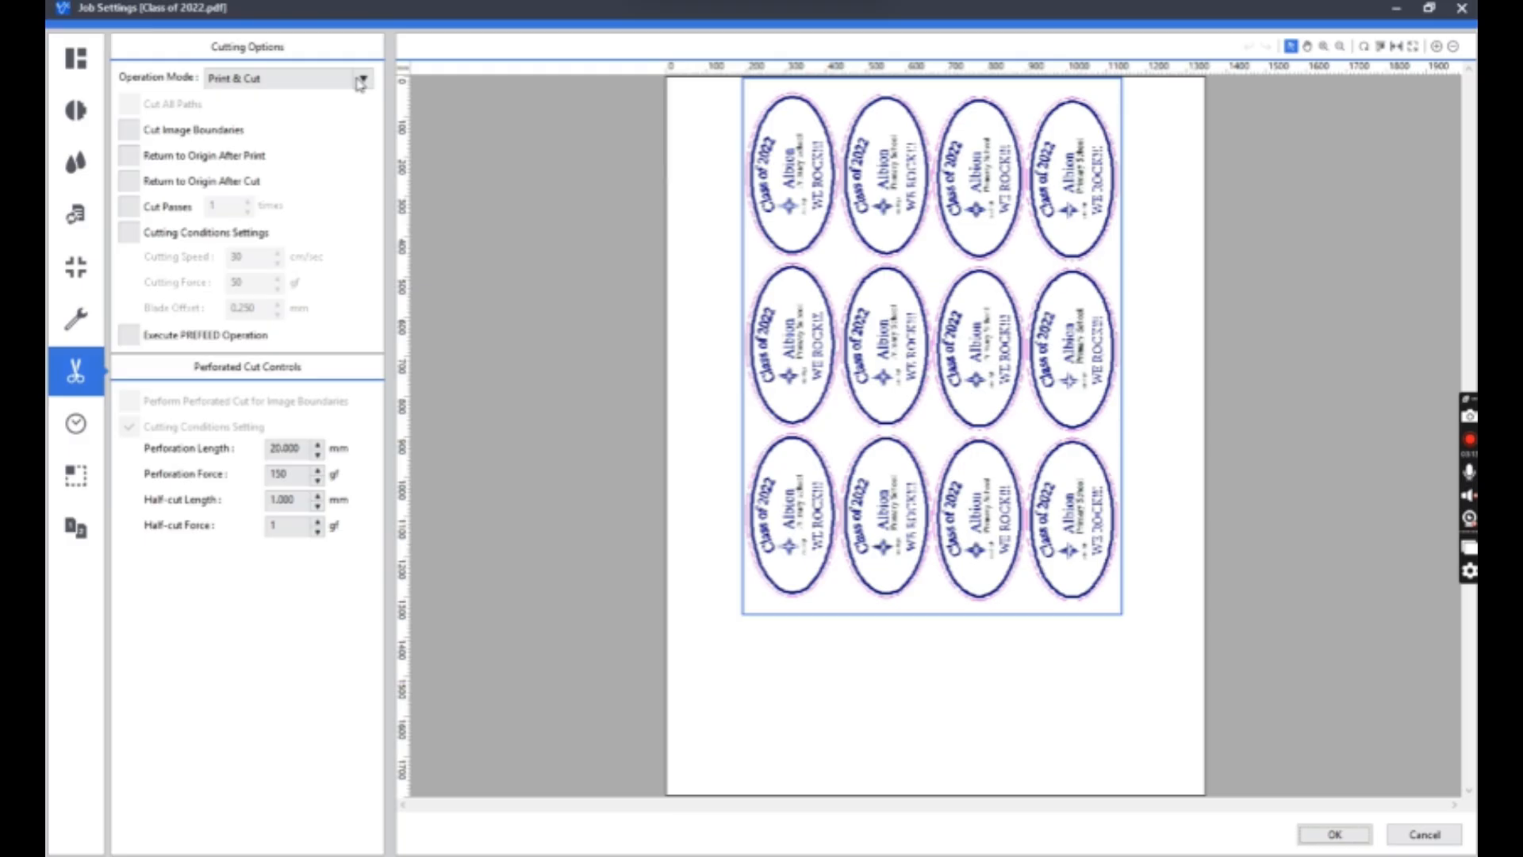
{"action": "left_click", "coordinate": [76, 475]}
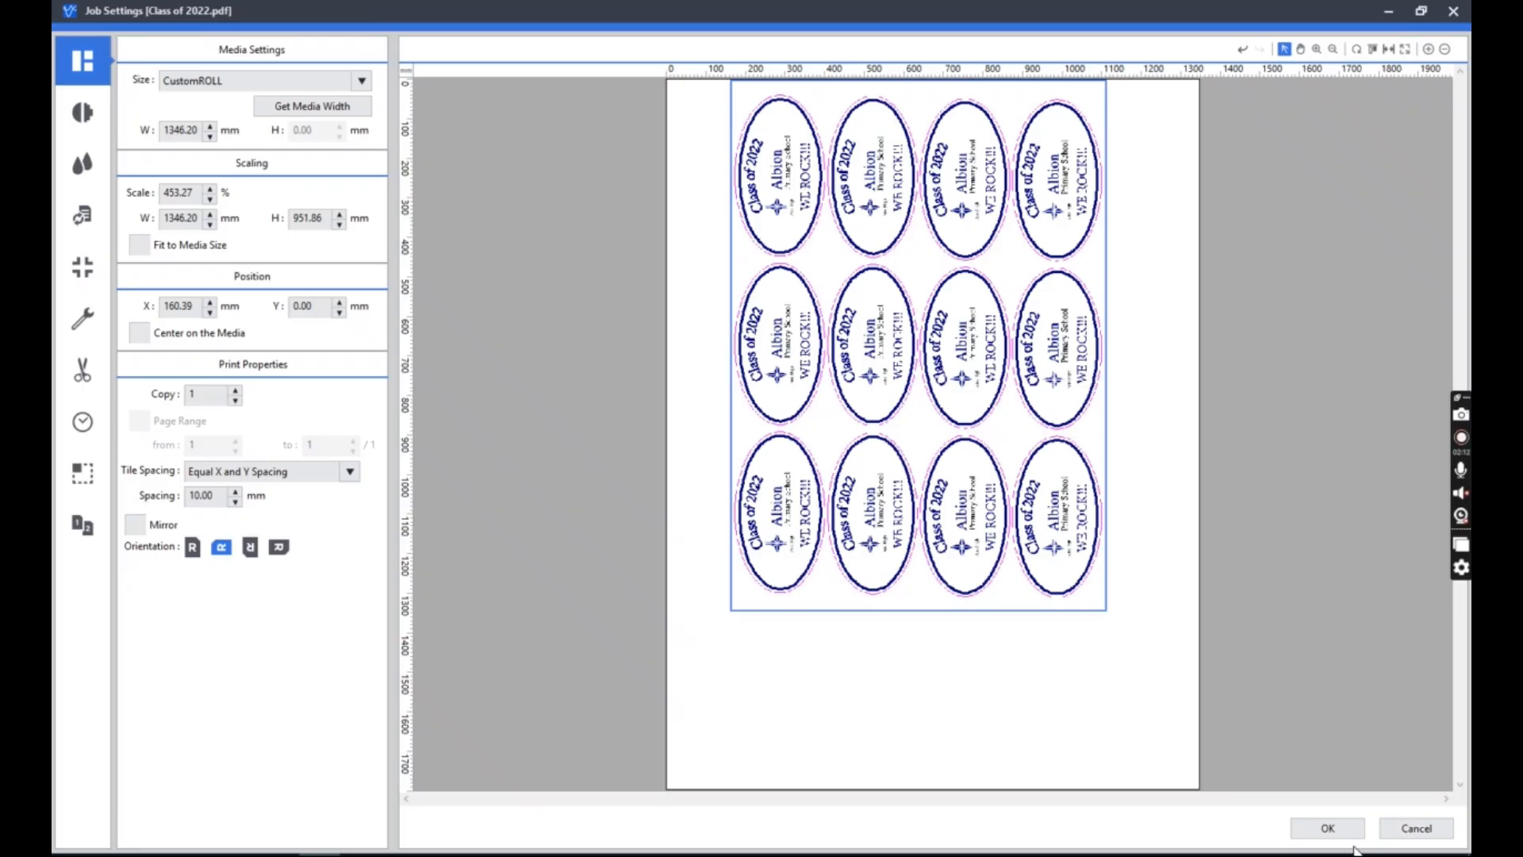
{"action": "left_click", "coordinate": [1330, 832]}
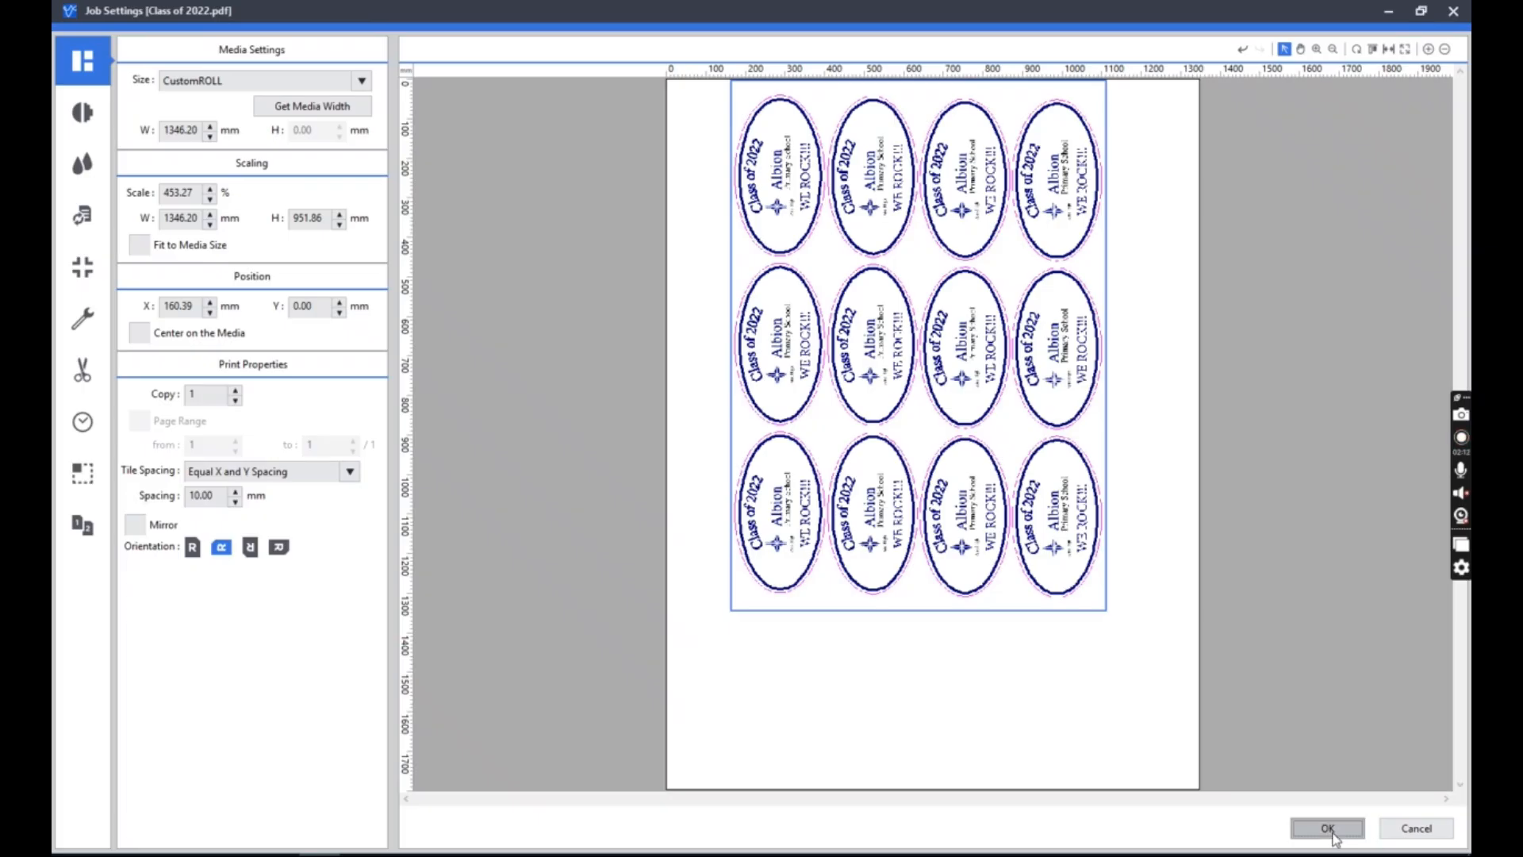